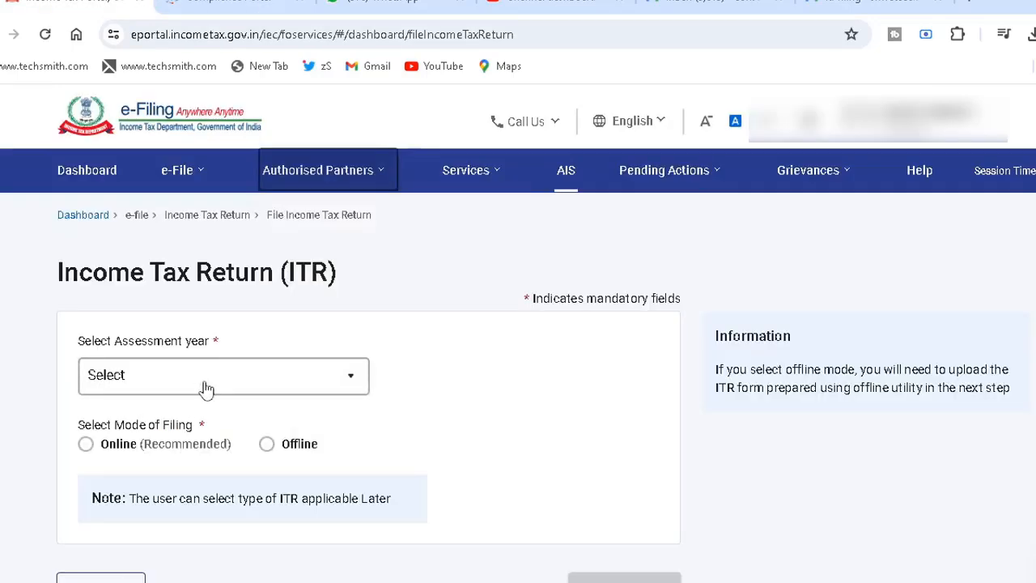
- Select assessment year 2024-25 (Current A.Y.) with the online filing mode and continue
{"action": "left_click", "coordinate": [194, 381]}
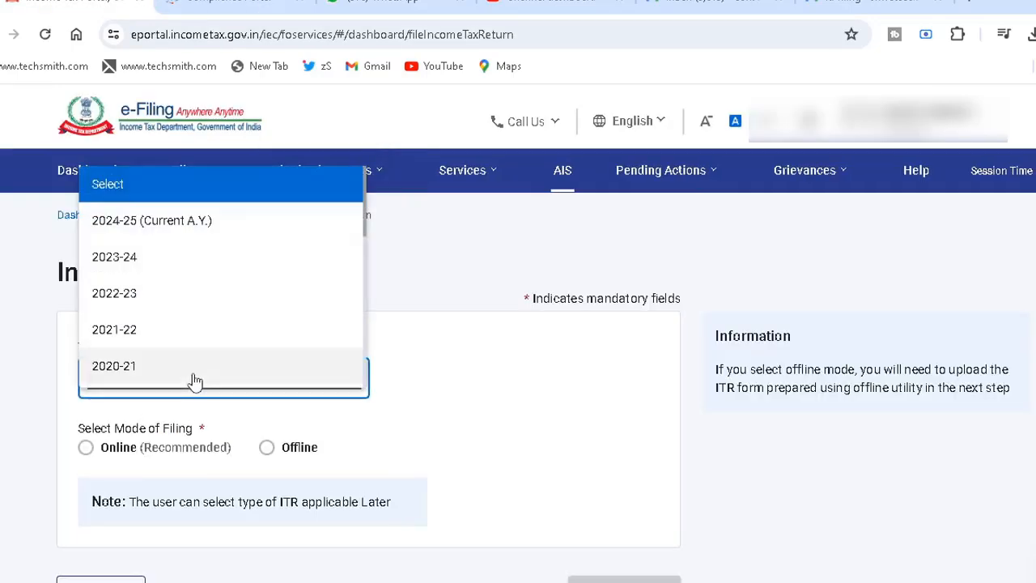
{"action": "left_click", "coordinate": [153, 230]}
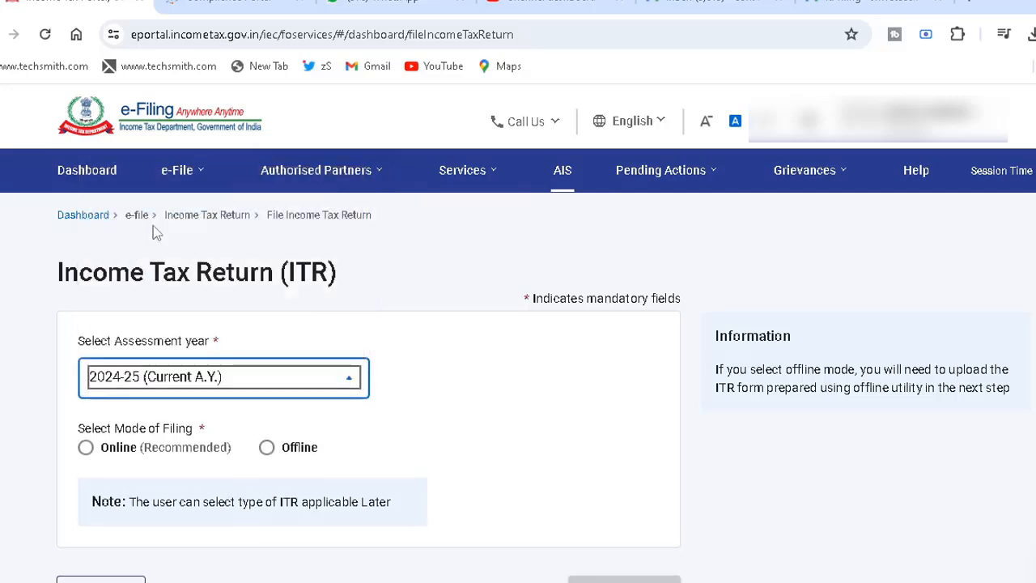
{"action": "left_click", "coordinate": [85, 447]}
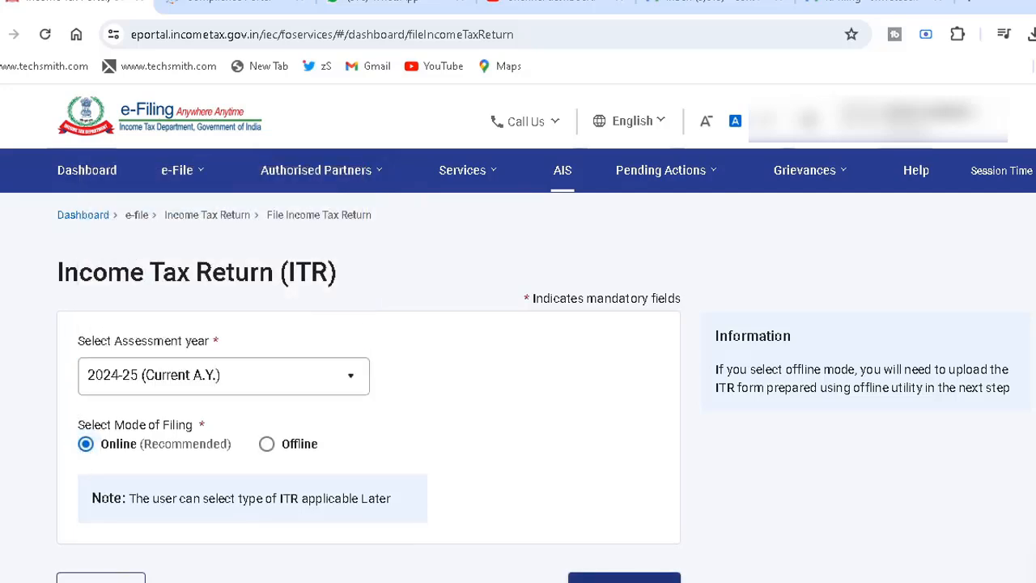
{"action": "left_click", "coordinate": [624, 578]}
- Start a new filing of a fresh income tax return and continue with the Individual status
{"action": "scroll", "coordinate": [881, 393], "scroll_direction": "down", "scroll_amount": 4}
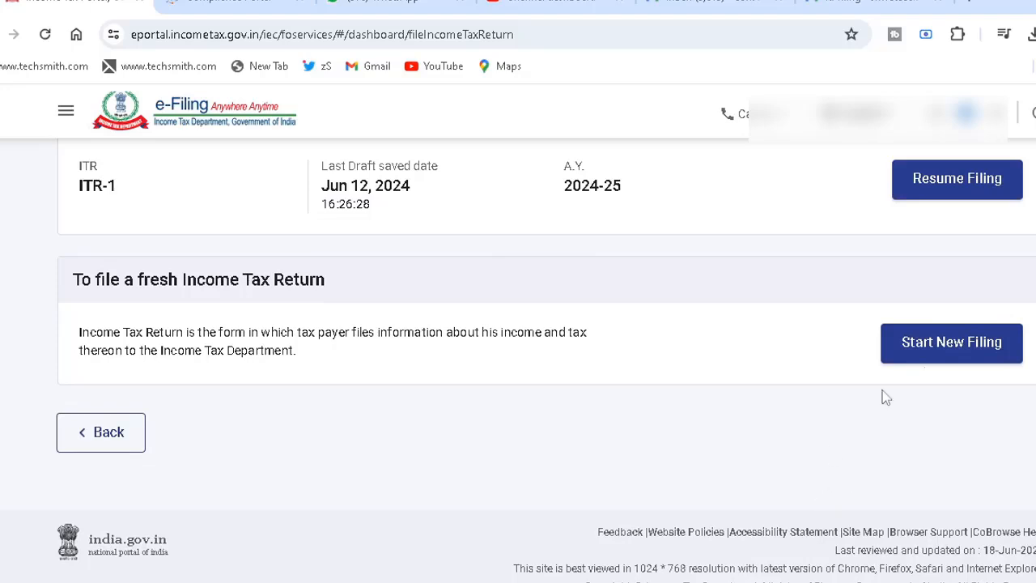
{"action": "left_click", "coordinate": [950, 356]}
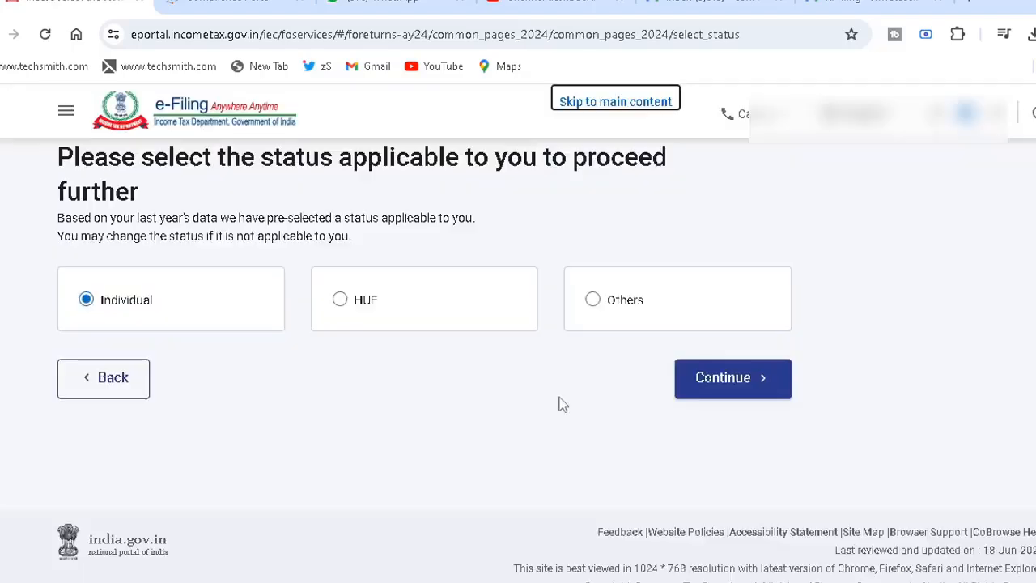
{"action": "left_click", "coordinate": [729, 377]}
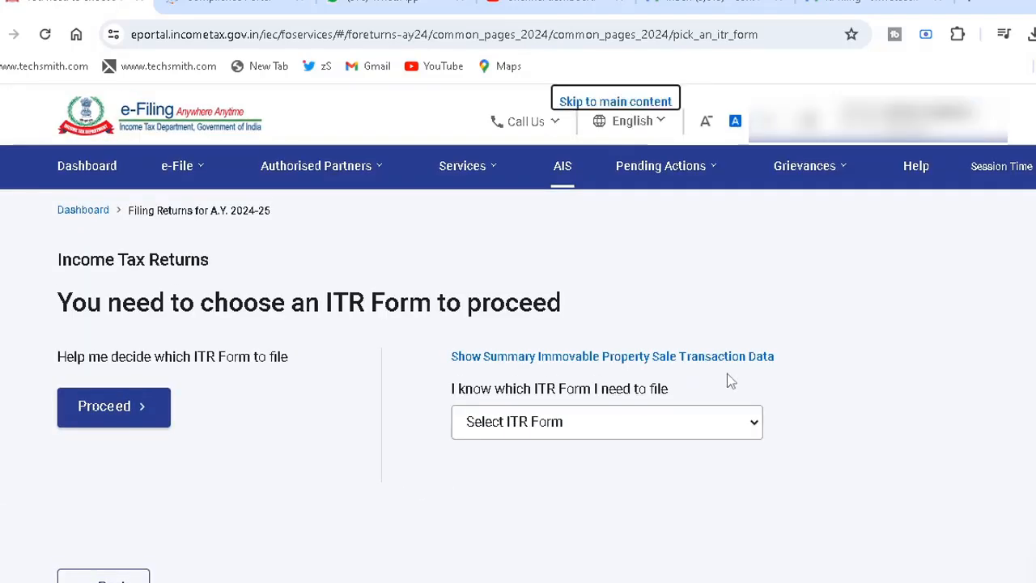
- Proceed with the ITR-2 form and give taxable income above the basic exemption limit as the filing reason
{"action": "left_click", "coordinate": [512, 433]}
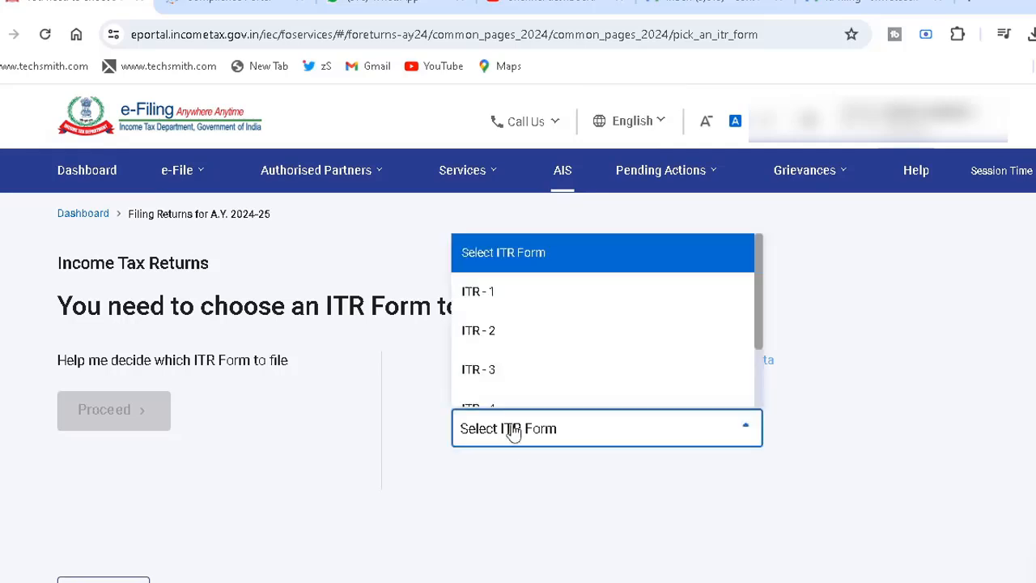
{"action": "left_click", "coordinate": [483, 348]}
{"action": "left_click", "coordinate": [414, 355]}
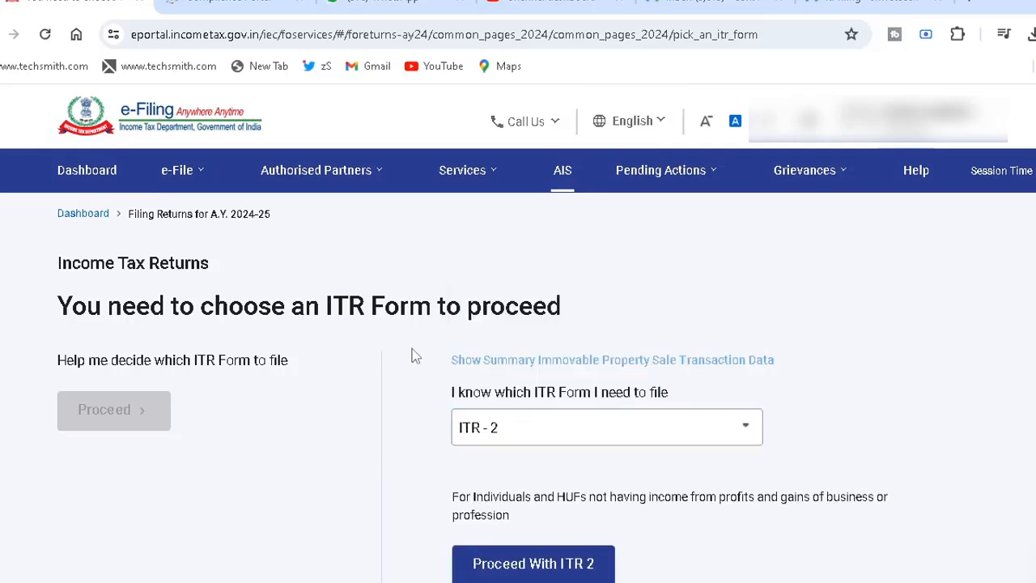
{"action": "left_click", "coordinate": [518, 571]}
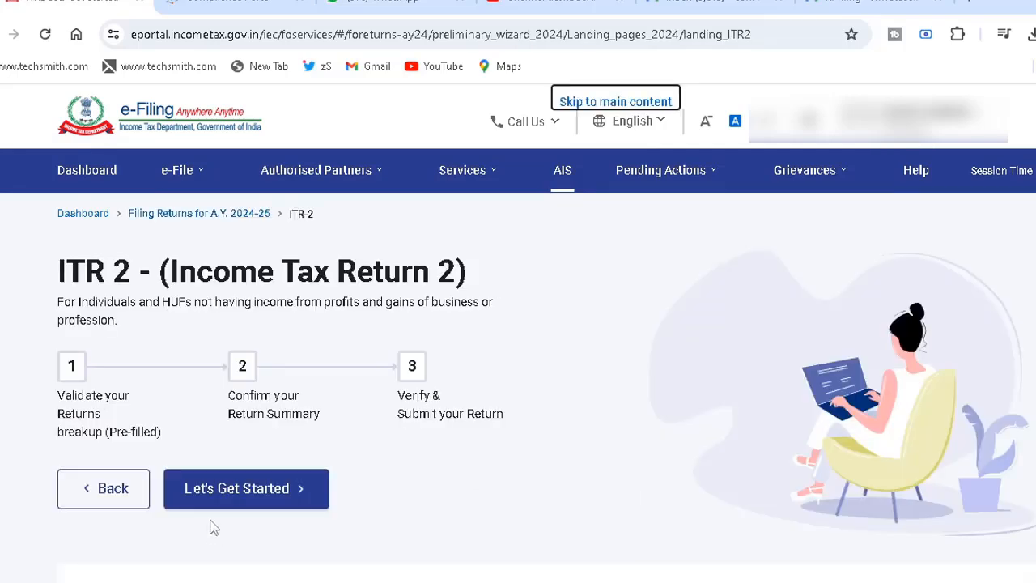
{"action": "left_click", "coordinate": [250, 488]}
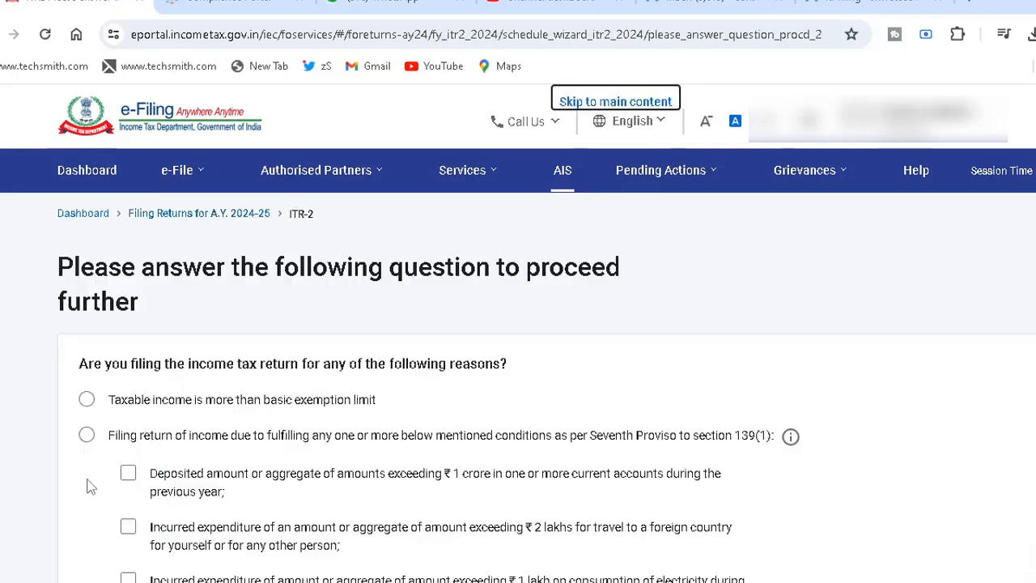
{"action": "left_click", "coordinate": [87, 400]}
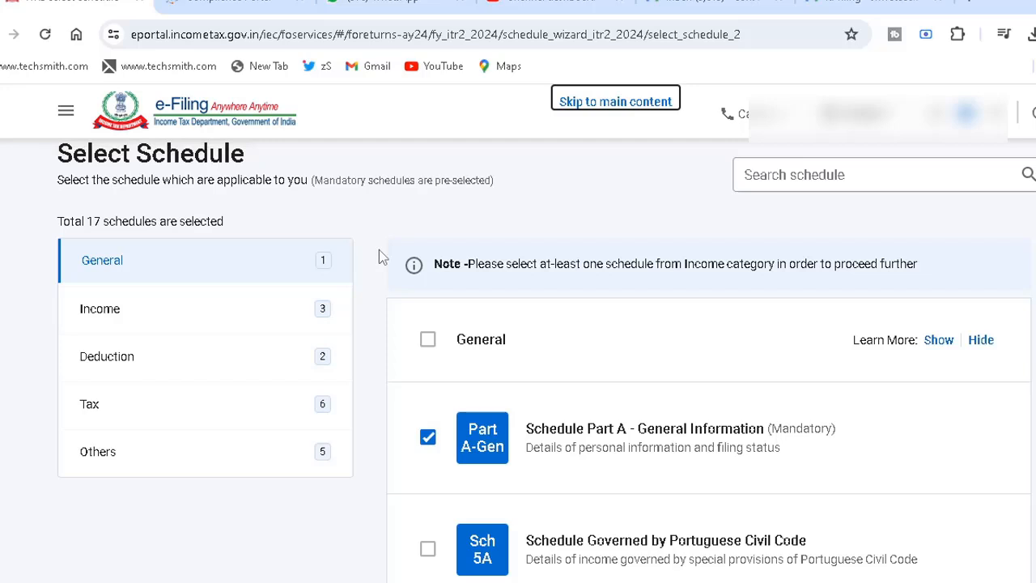
- Add Schedule Capital Gains and Schedule 112A to the Income schedules and check the rest of that category
{"action": "left_click", "coordinate": [101, 320]}
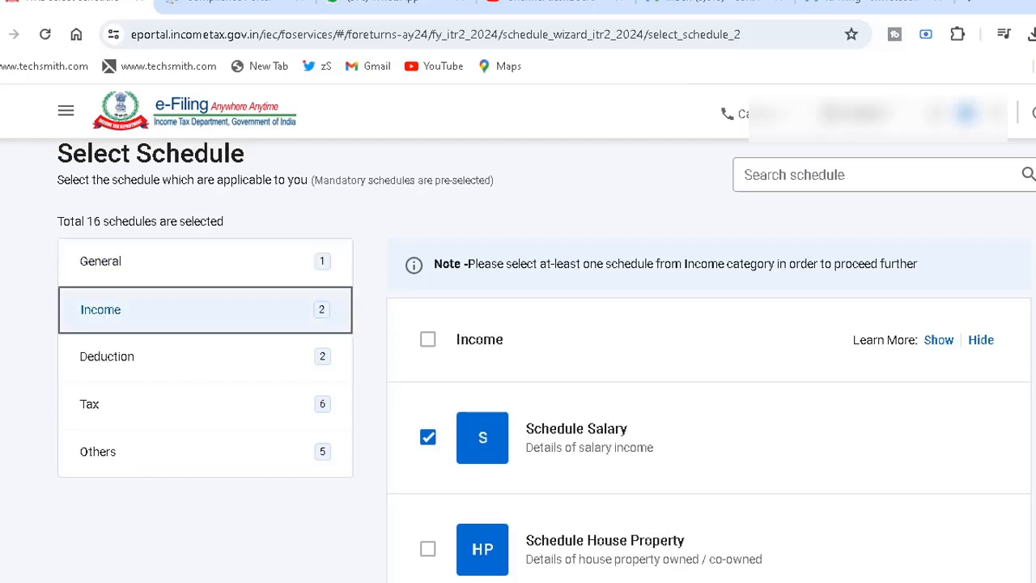
{"action": "scroll", "coordinate": [546, 356], "scroll_direction": "down", "scroll_amount": 5}
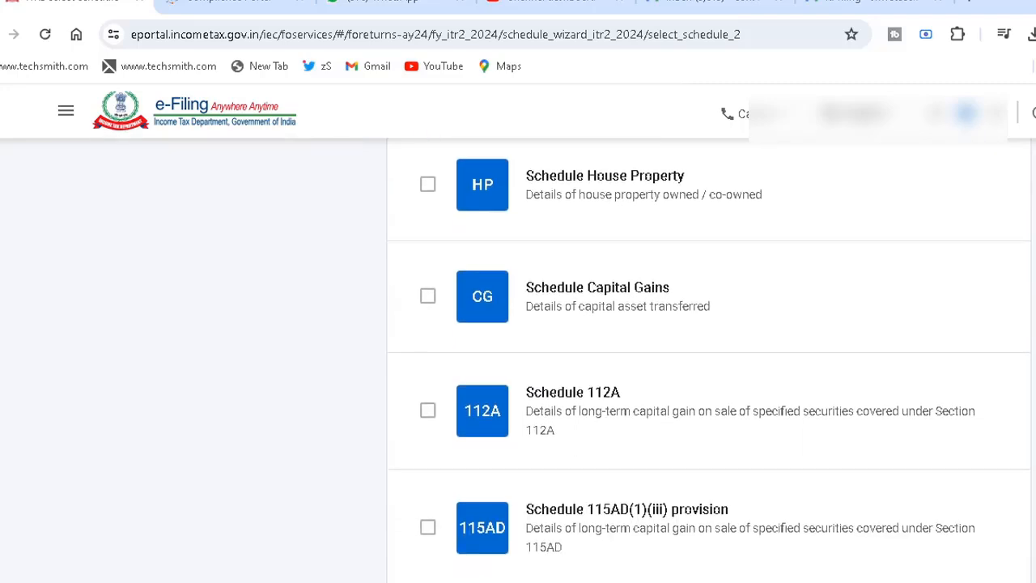
{"action": "left_click", "coordinate": [428, 297]}
{"action": "left_click", "coordinate": [427, 411]}
{"action": "scroll", "coordinate": [431, 419], "scroll_direction": "down", "scroll_amount": 5}
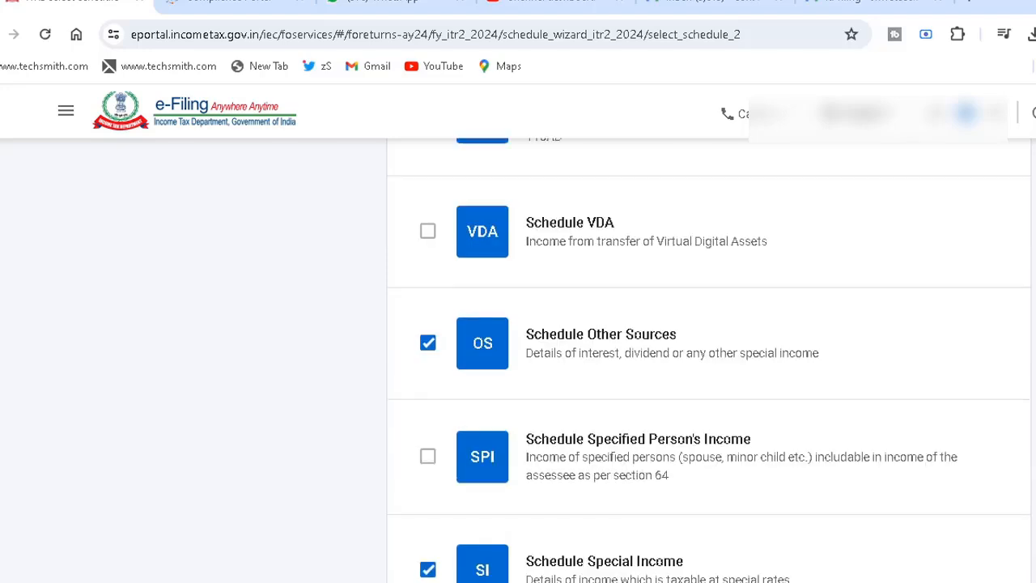
{"action": "scroll", "coordinate": [709, 371], "scroll_direction": "down", "scroll_amount": 3}
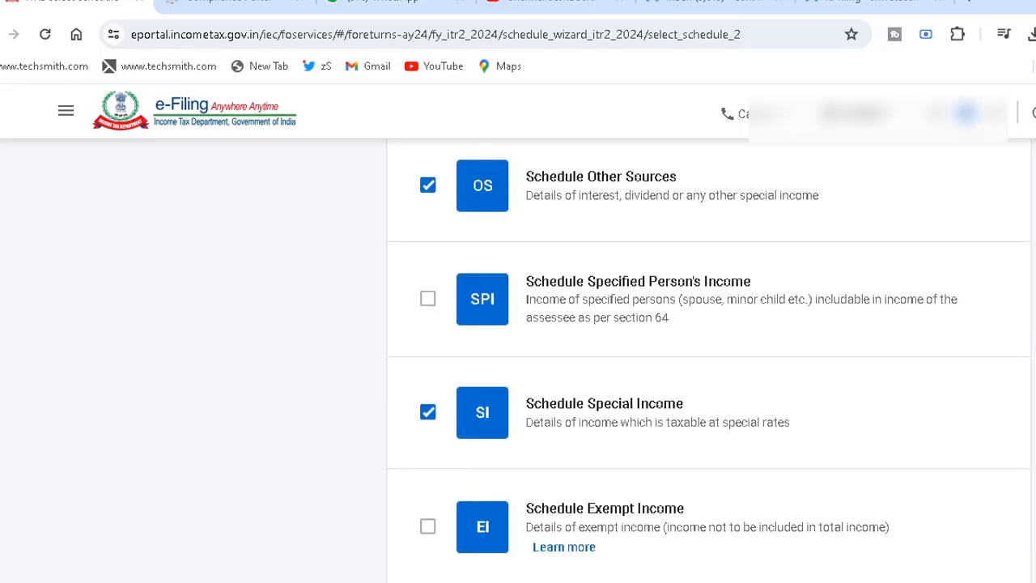
{"action": "scroll", "coordinate": [709, 371], "scroll_direction": "down", "scroll_amount": 3}
{"action": "scroll", "coordinate": [708, 372], "scroll_direction": "down", "scroll_amount": 10}
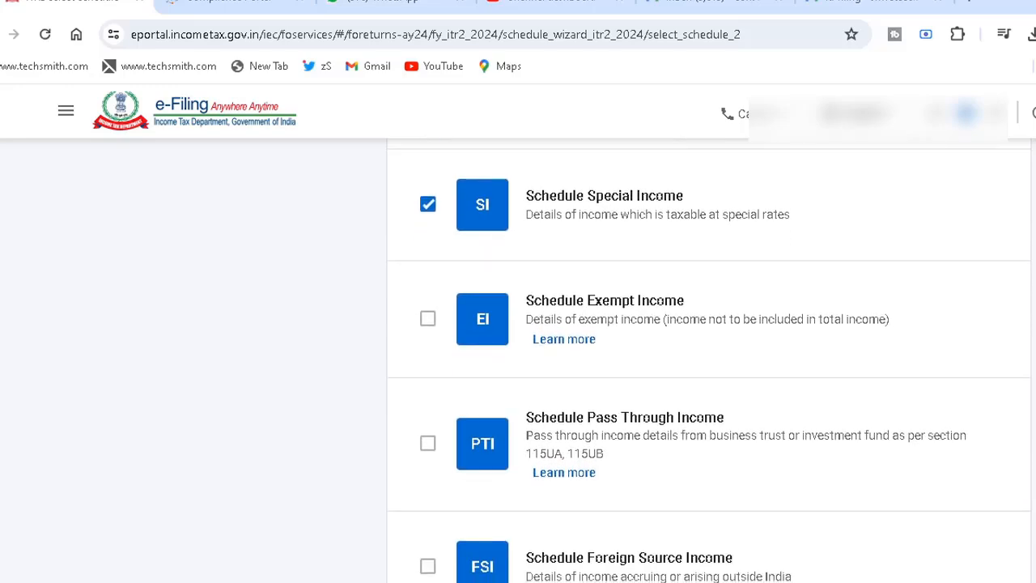
{"action": "scroll", "coordinate": [709, 371], "scroll_direction": "up", "scroll_amount": 20}
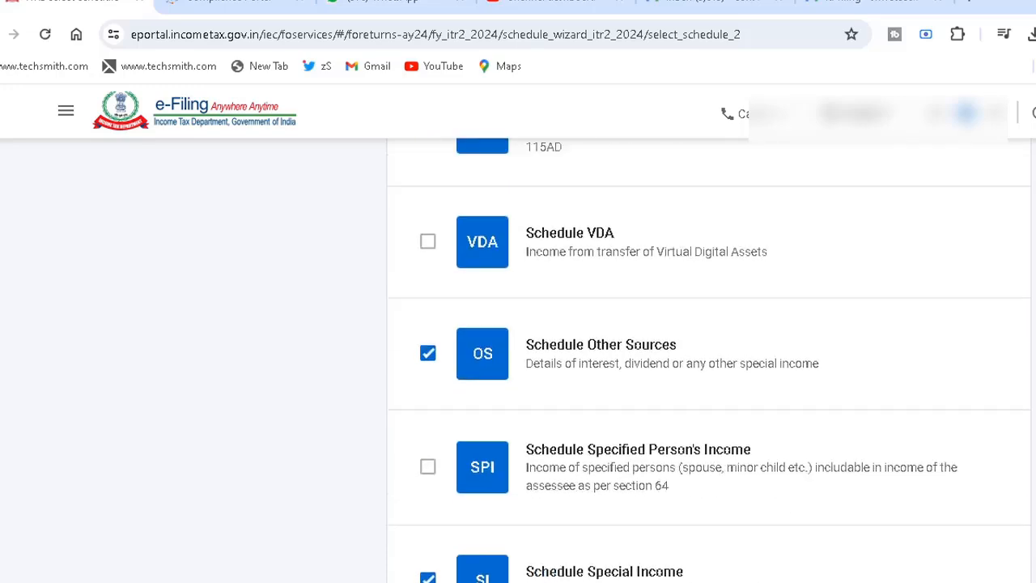
{"action": "scroll", "coordinate": [709, 372], "scroll_direction": "up", "scroll_amount": 4}
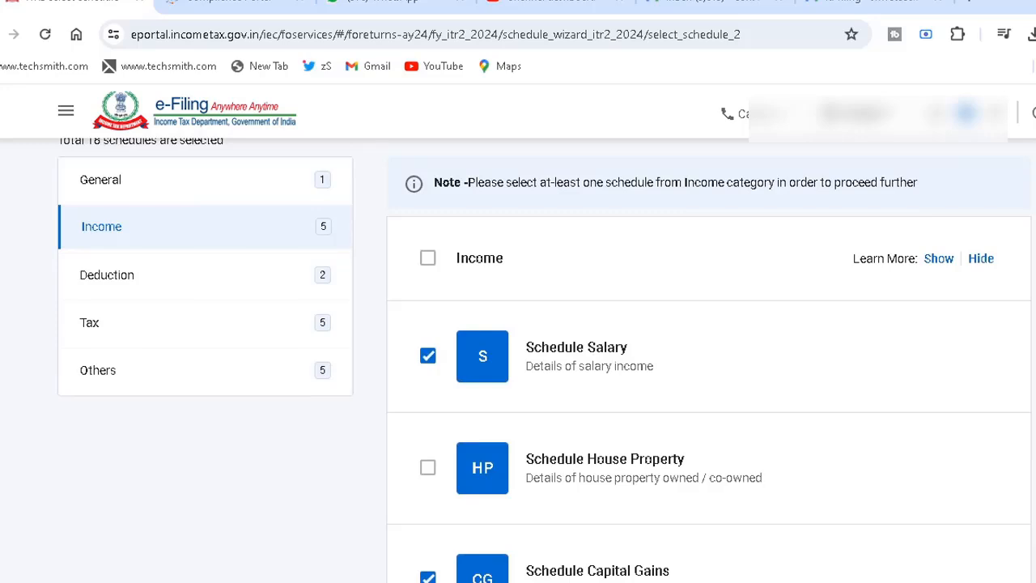
- Review the Deduction and Tax schedules and continue with the selected schedules to the general information questions
{"action": "left_click", "coordinate": [137, 280]}
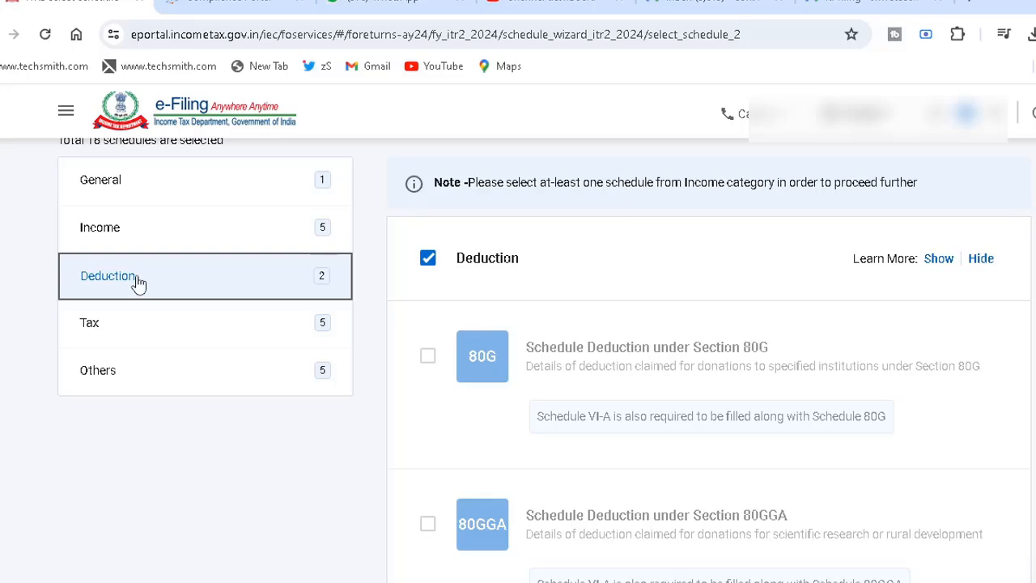
{"action": "left_click", "coordinate": [134, 328]}
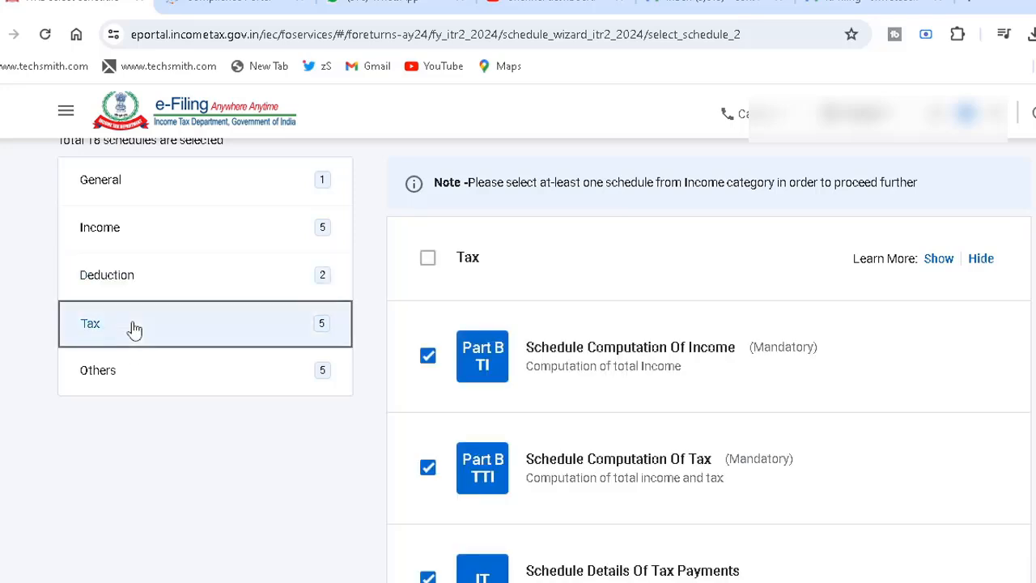
{"action": "scroll", "coordinate": [134, 328], "scroll_direction": "down", "scroll_amount": 5}
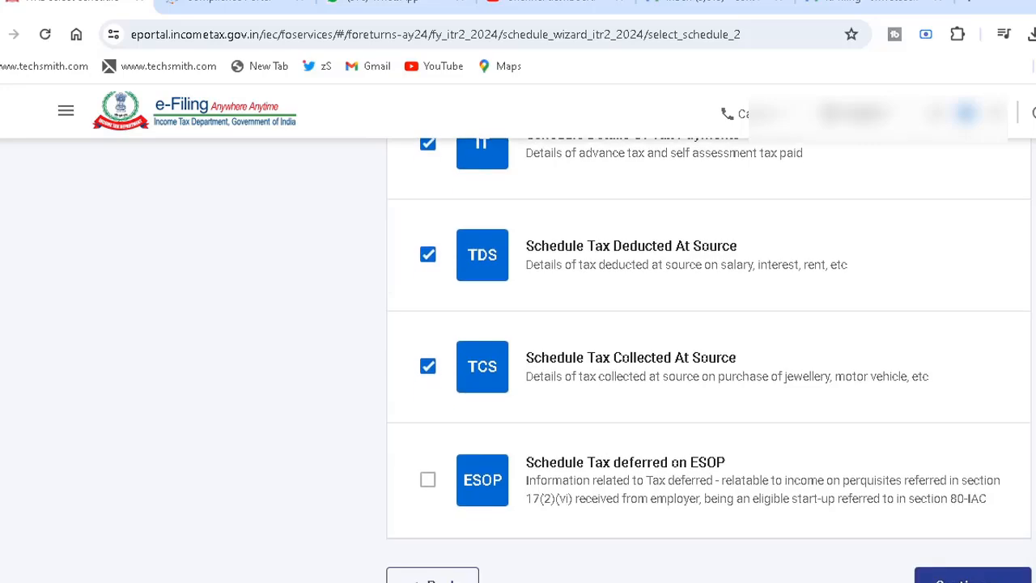
{"action": "left_click", "coordinate": [956, 571]}
{"action": "left_click", "coordinate": [640, 433]}
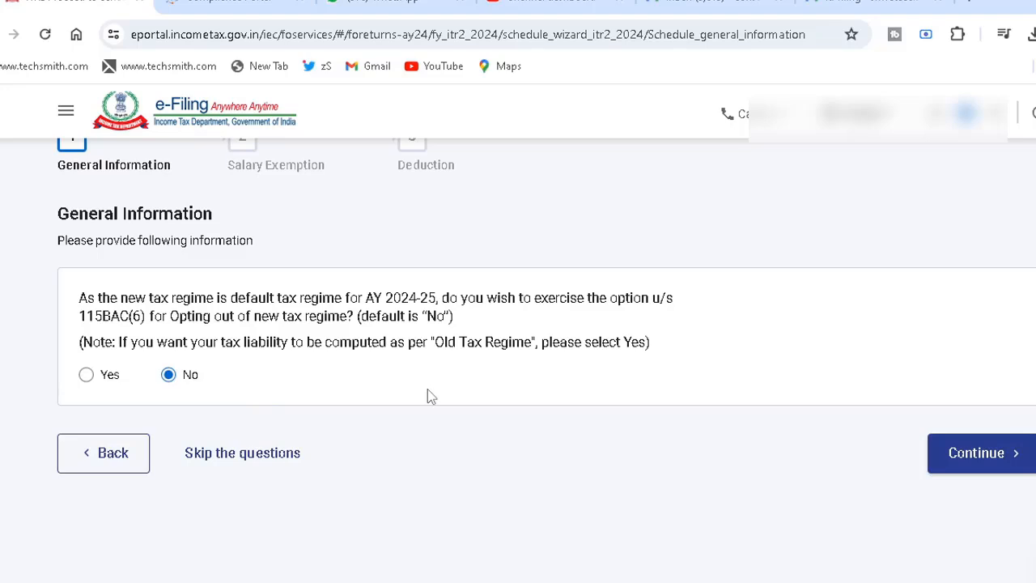
- Answer No to opting out of the new tax regime under section 115BAC(6) and continue
{"action": "left_click", "coordinate": [86, 377]}
{"action": "left_click", "coordinate": [168, 377]}
{"action": "left_click", "coordinate": [991, 451]}
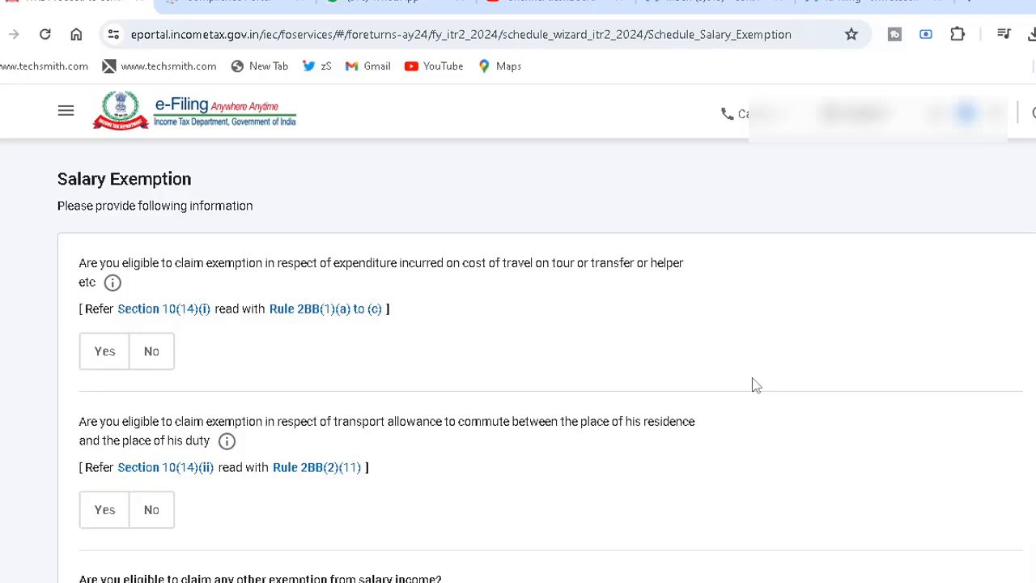
- Continue past the Salary Exemption and Deduction questions without answering them to reach the Schedules Summary
{"action": "scroll", "coordinate": [752, 384], "scroll_direction": "down", "scroll_amount": 3}
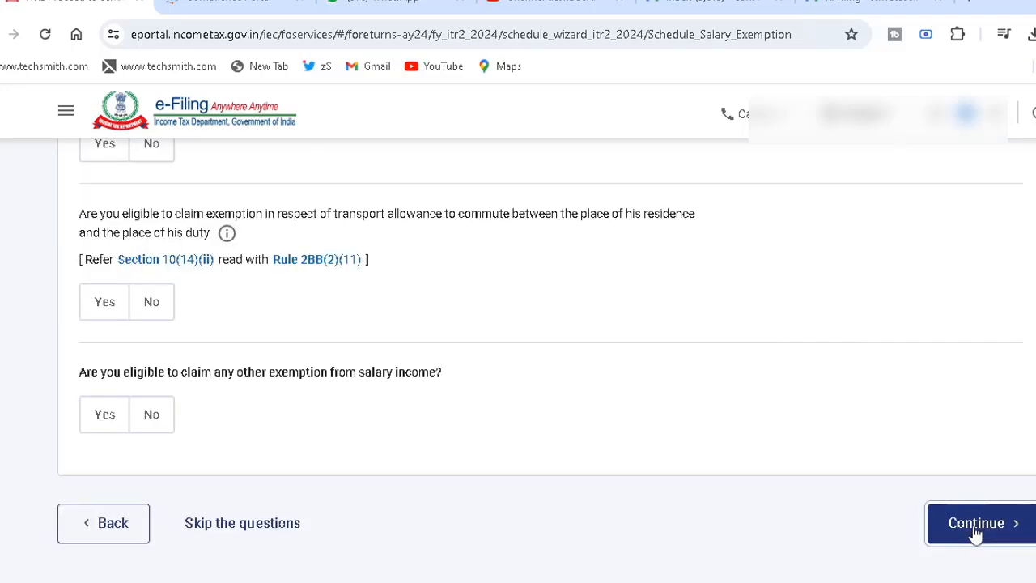
{"action": "left_click", "coordinate": [975, 524]}
{"action": "scroll", "coordinate": [869, 450], "scroll_direction": "down", "scroll_amount": 1}
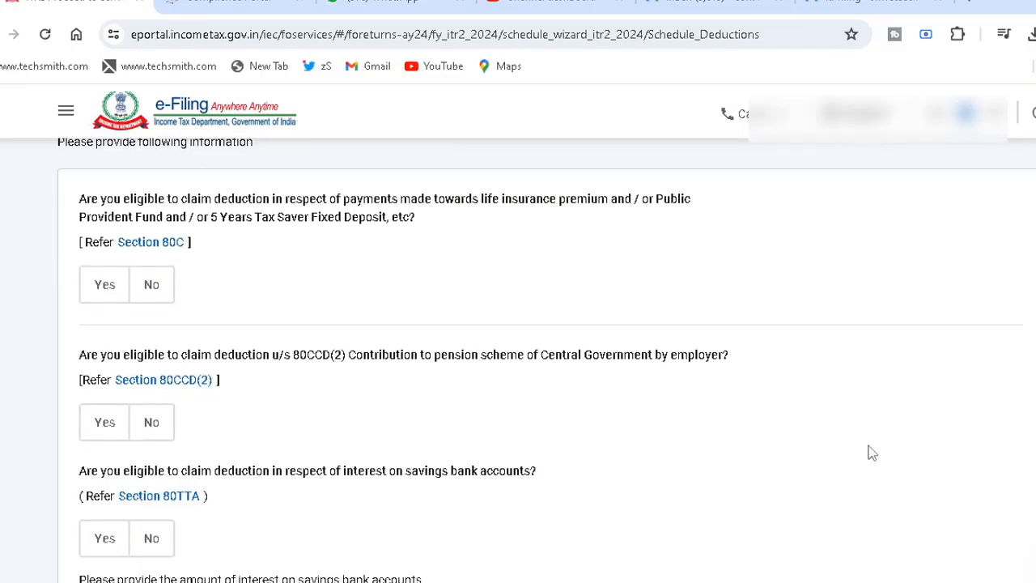
{"action": "scroll", "coordinate": [871, 452], "scroll_direction": "down", "scroll_amount": 3}
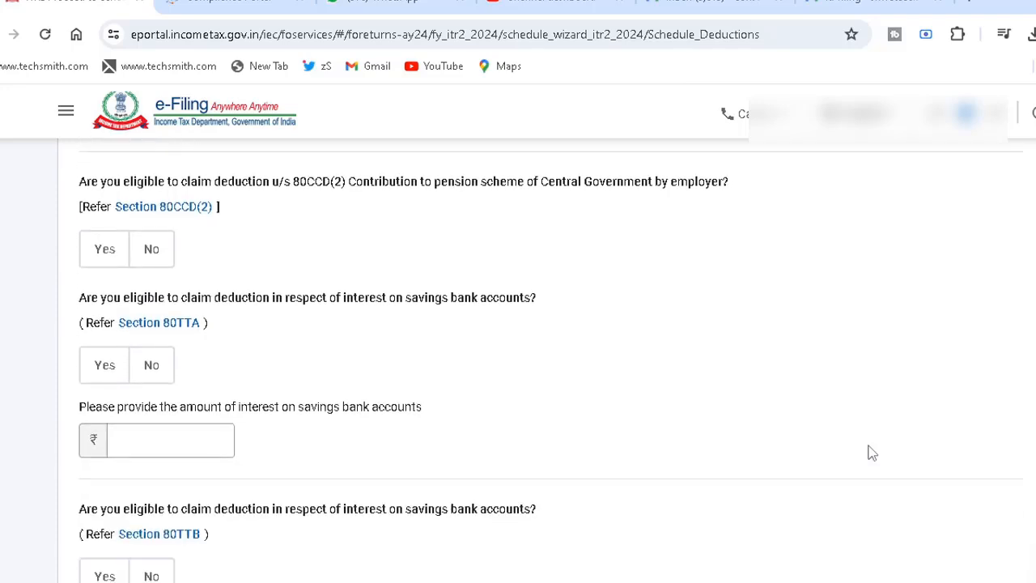
{"action": "scroll", "coordinate": [870, 452], "scroll_direction": "down", "scroll_amount": 1}
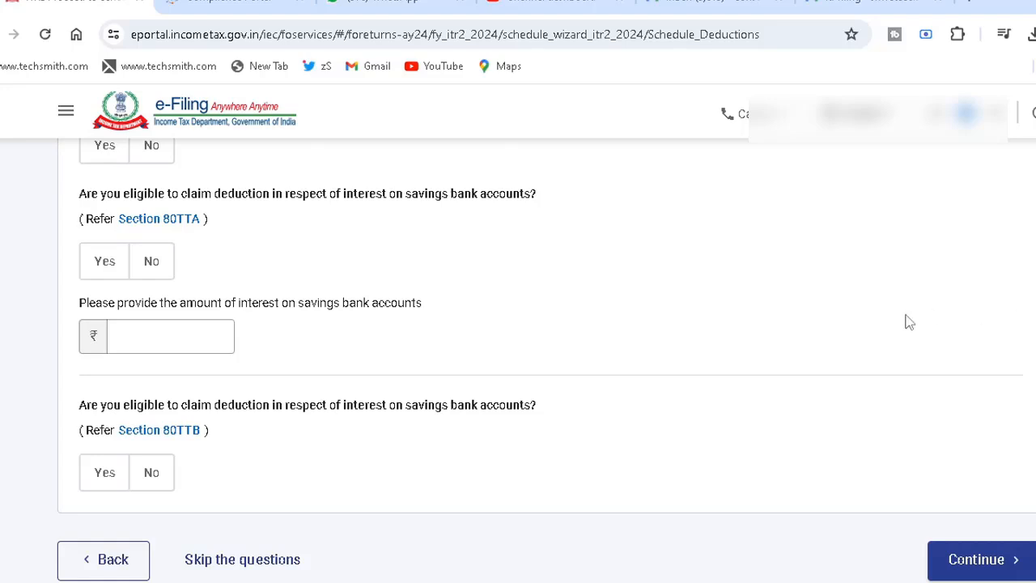
{"action": "left_click", "coordinate": [953, 568]}
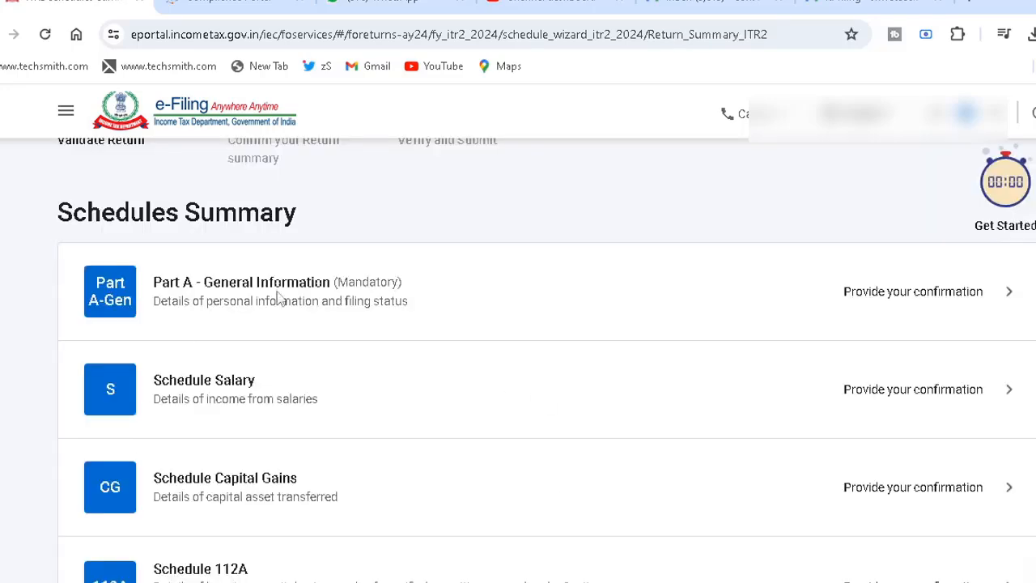
- Open Part A - General Information and review the filing section, tax regime option and seventh proviso answers under Filing Status
{"action": "left_click", "coordinate": [435, 324]}
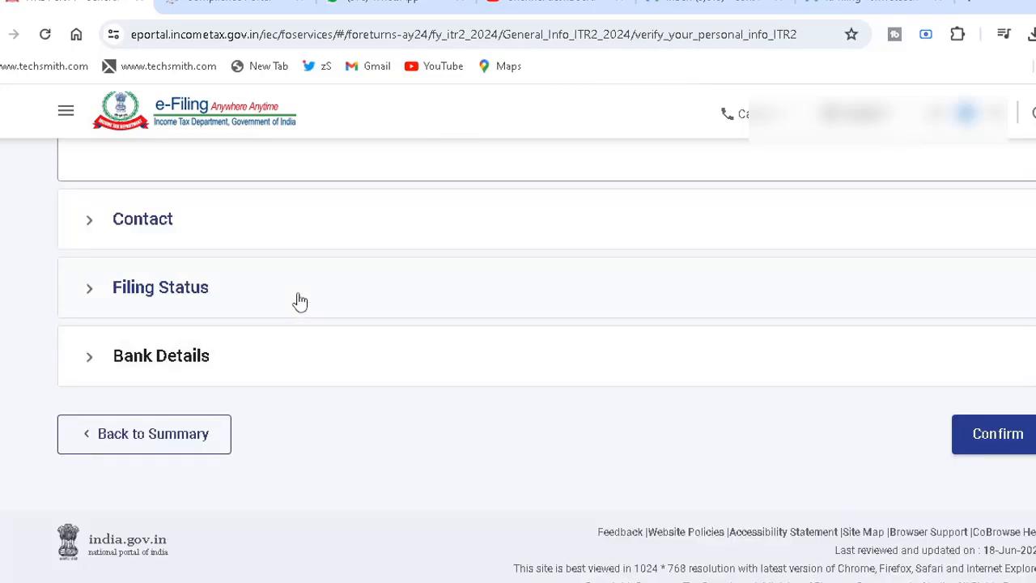
{"action": "left_click", "coordinate": [298, 300]}
{"action": "scroll", "coordinate": [299, 301], "scroll_direction": "down", "scroll_amount": 2}
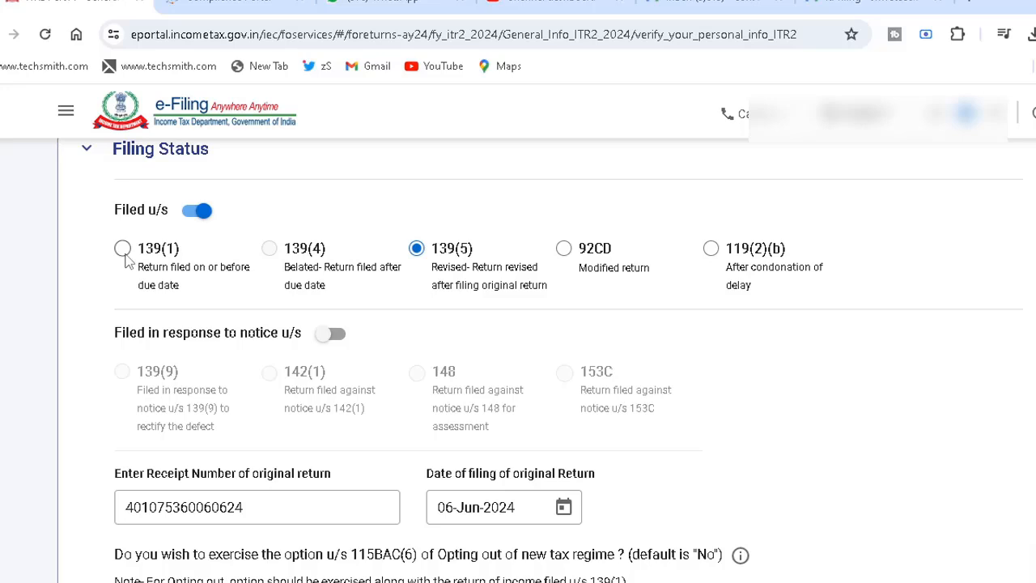
{"action": "scroll", "coordinate": [125, 259], "scroll_direction": "down", "scroll_amount": 3}
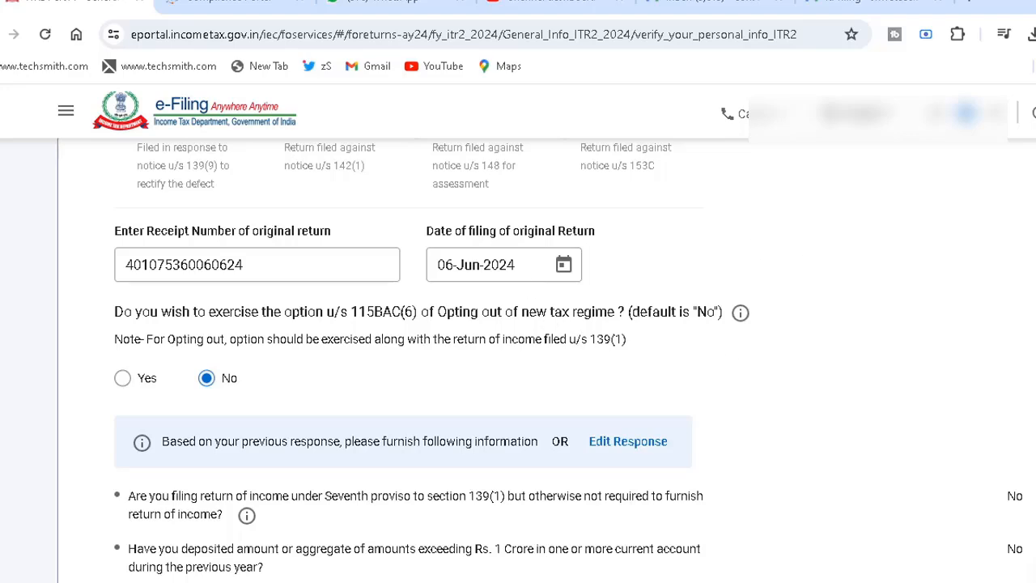
{"action": "scroll", "coordinate": [517, 364], "scroll_direction": "down", "scroll_amount": 4}
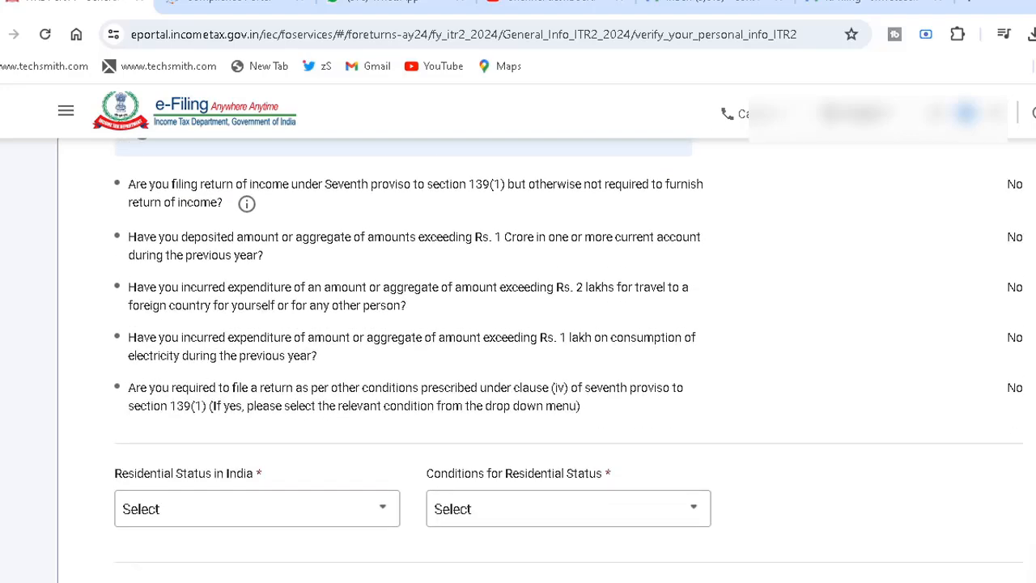
- Set the residential status to Resident, with the condition of being in India for 182 days or more [section 6(1)(a)]
{"action": "scroll", "coordinate": [845, 355], "scroll_direction": "down", "scroll_amount": 3}
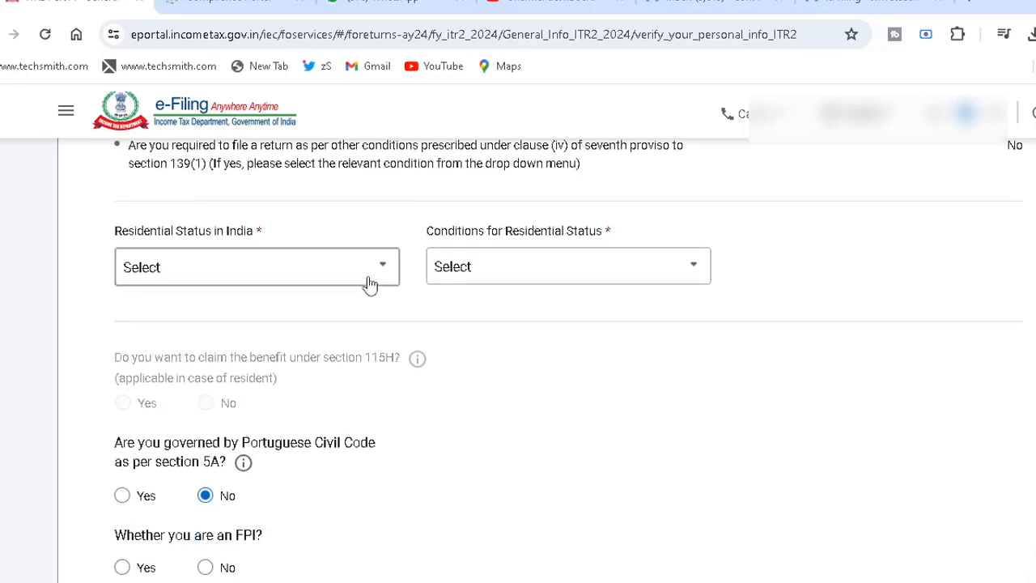
{"action": "left_click", "coordinate": [370, 283]}
{"action": "left_click", "coordinate": [307, 348]}
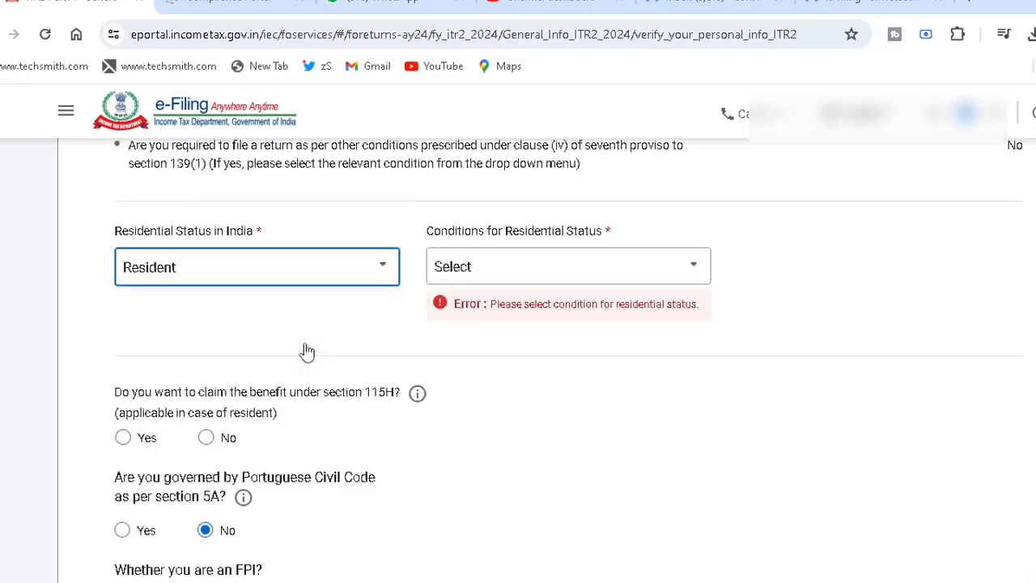
{"action": "left_click", "coordinate": [500, 288]}
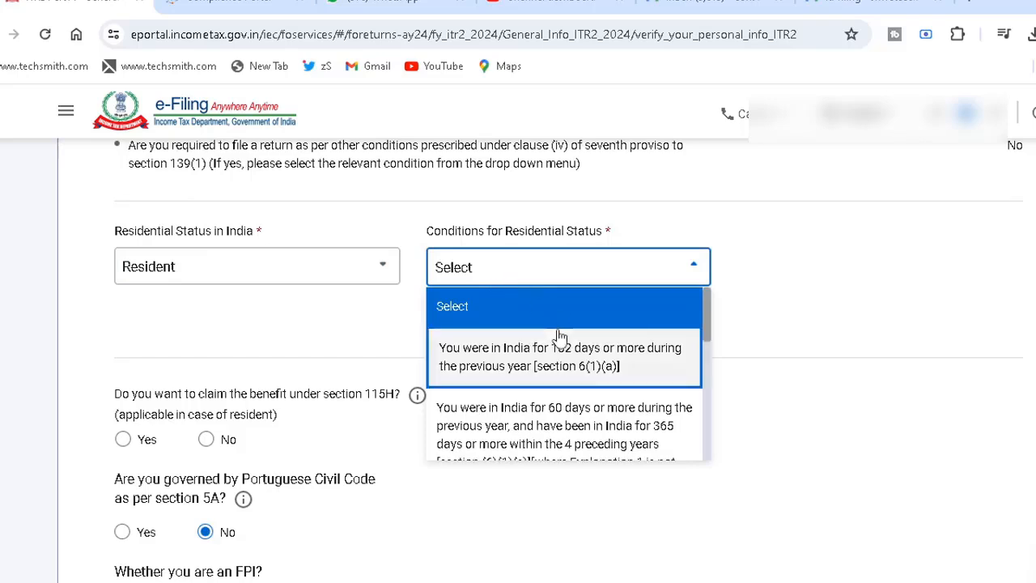
{"action": "left_click", "coordinate": [550, 358]}
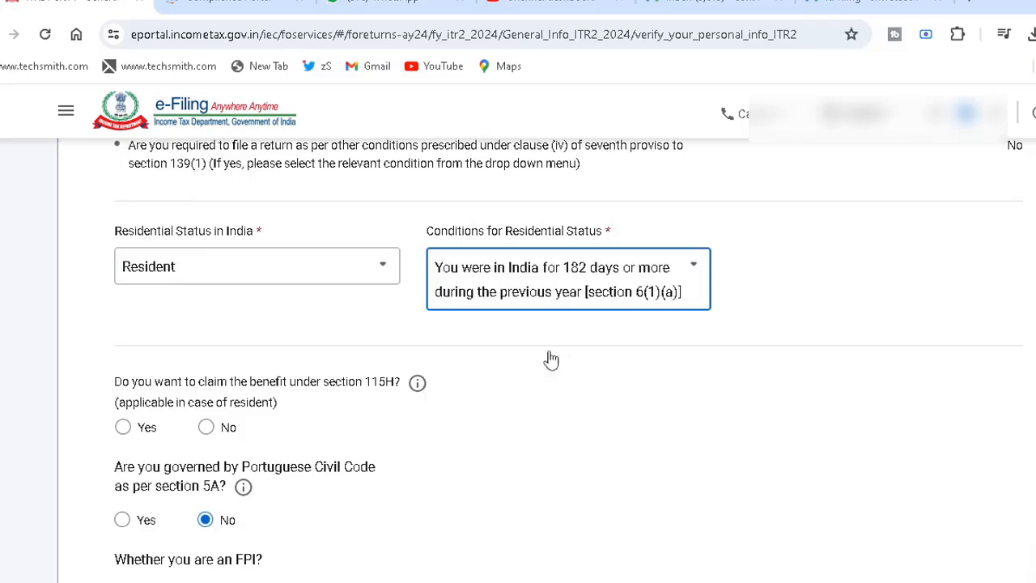
{"action": "left_click", "coordinate": [544, 346]}
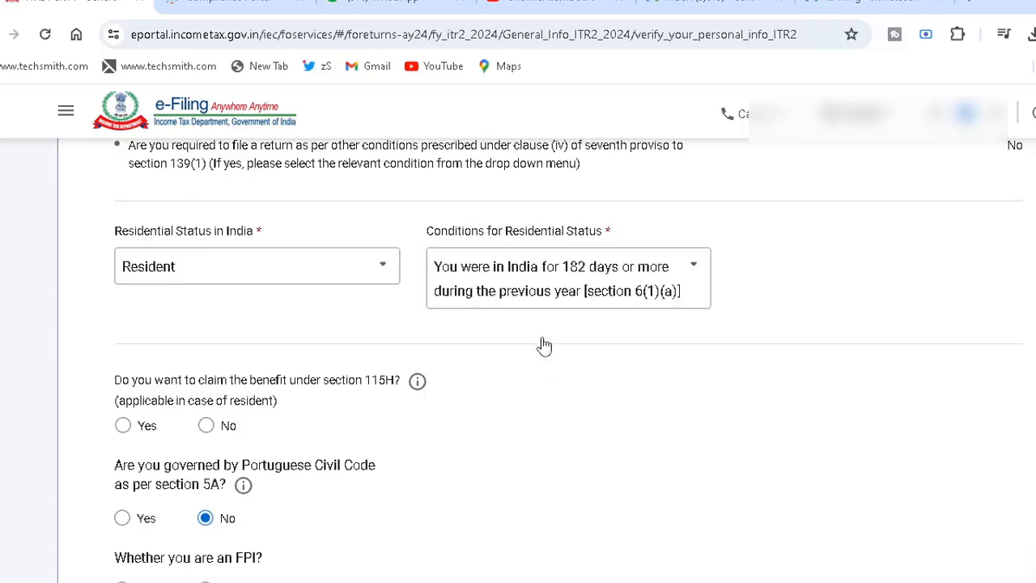
- Answer No to claiming the benefit under section 115H and No to being an FPI
{"action": "scroll", "coordinate": [545, 346], "scroll_direction": "down", "scroll_amount": 3}
{"action": "left_click", "coordinate": [205, 252]}
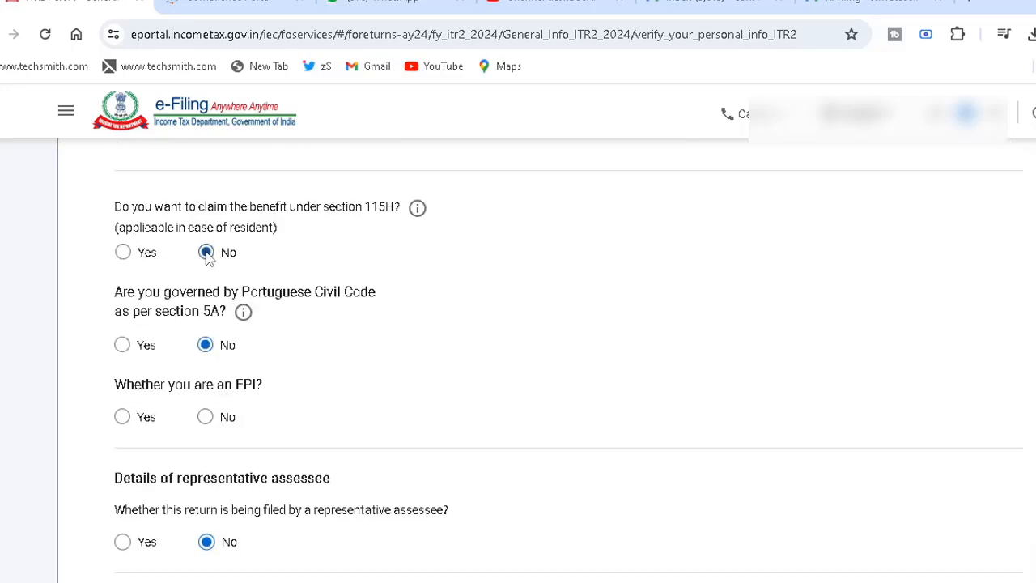
{"action": "left_click", "coordinate": [206, 415]}
- Answer No to company directorship and to holding unlisted equity shares, and save the filing status details
{"action": "scroll", "coordinate": [79, 424], "scroll_direction": "down", "scroll_amount": 5}
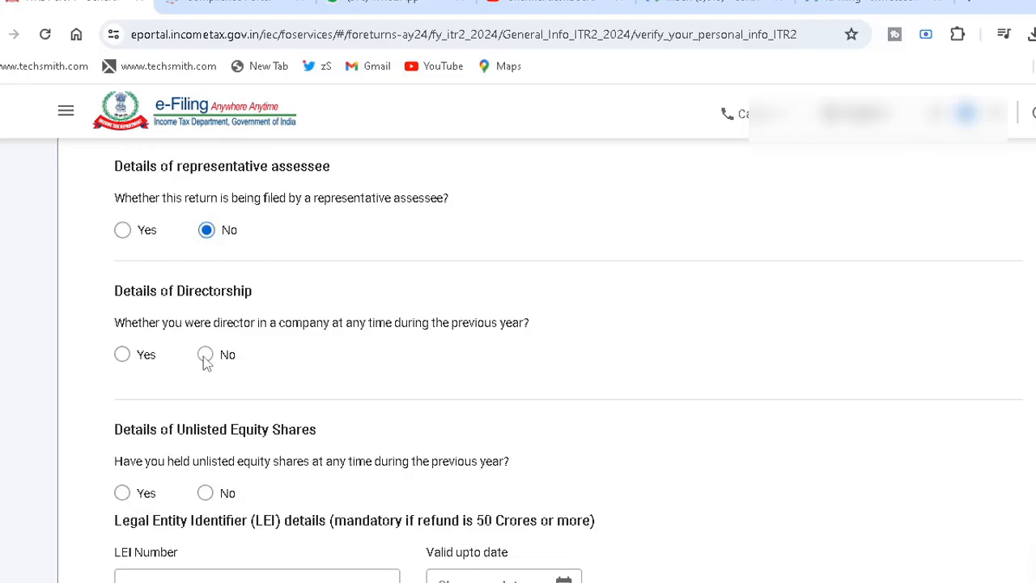
{"action": "left_click", "coordinate": [206, 356]}
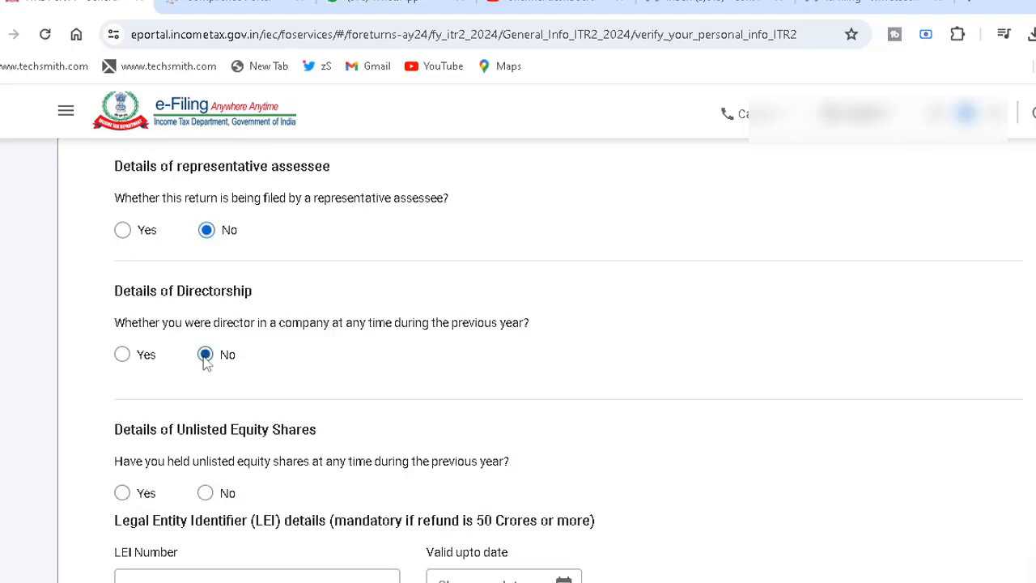
{"action": "left_click", "coordinate": [205, 493]}
{"action": "scroll", "coordinate": [70, 514], "scroll_direction": "down", "scroll_amount": 2}
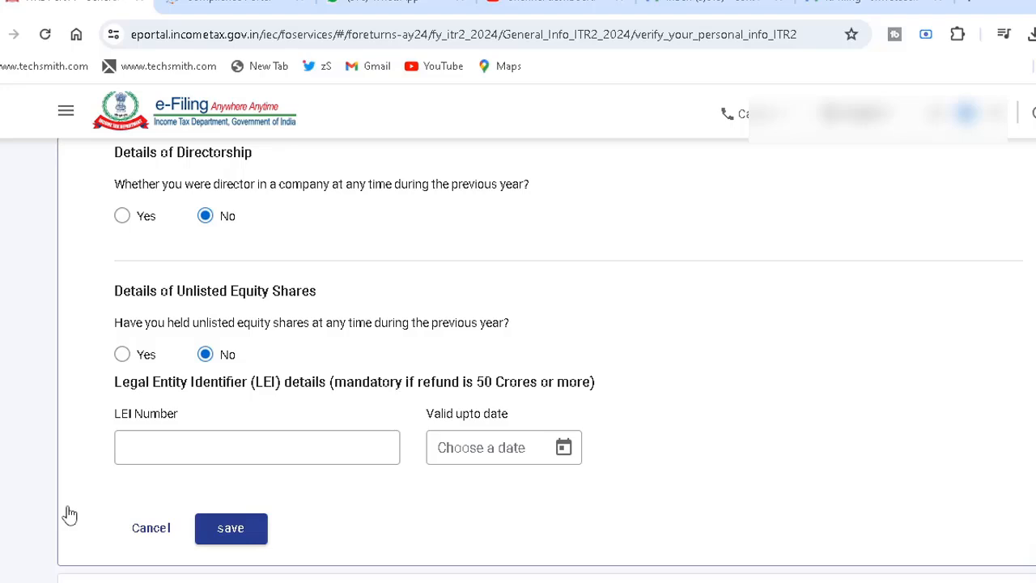
{"action": "left_click", "coordinate": [227, 538]}
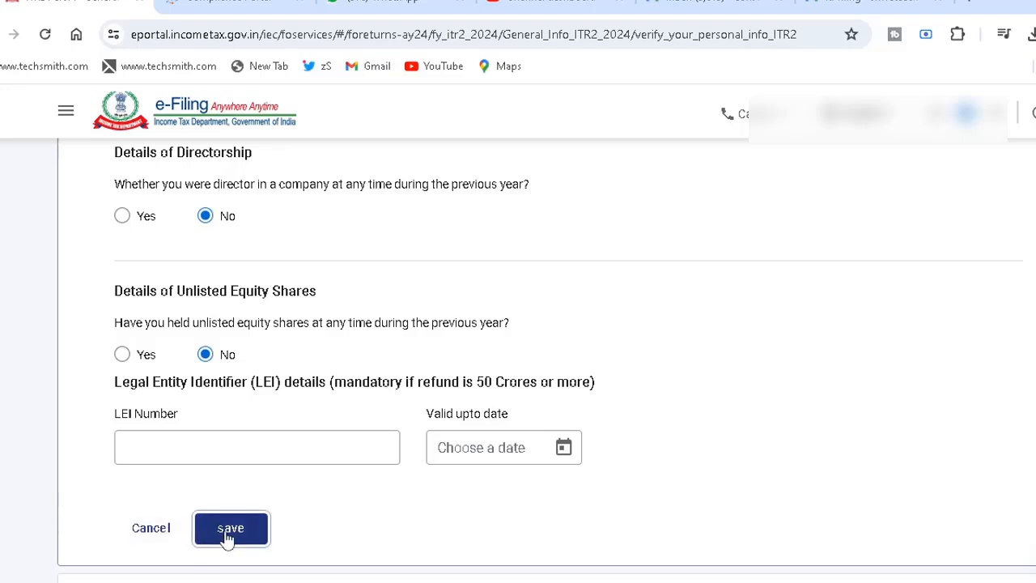
- Review the validated account under Bank Details and confirm Part A - General Information
{"action": "scroll", "coordinate": [485, 499], "scroll_direction": "down", "scroll_amount": 3}
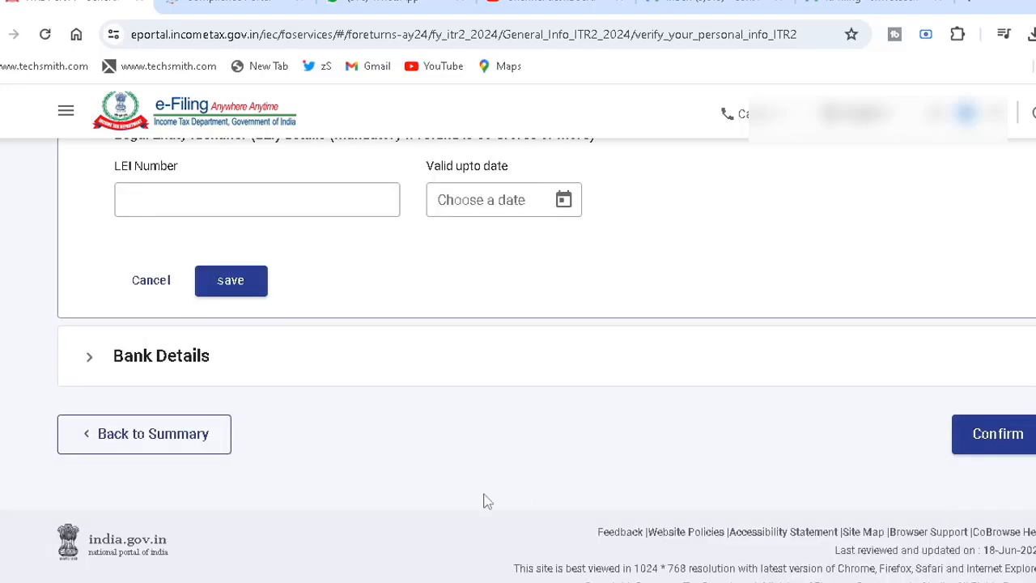
{"action": "left_click", "coordinate": [318, 369]}
{"action": "scroll", "coordinate": [318, 369], "scroll_direction": "down", "scroll_amount": 2}
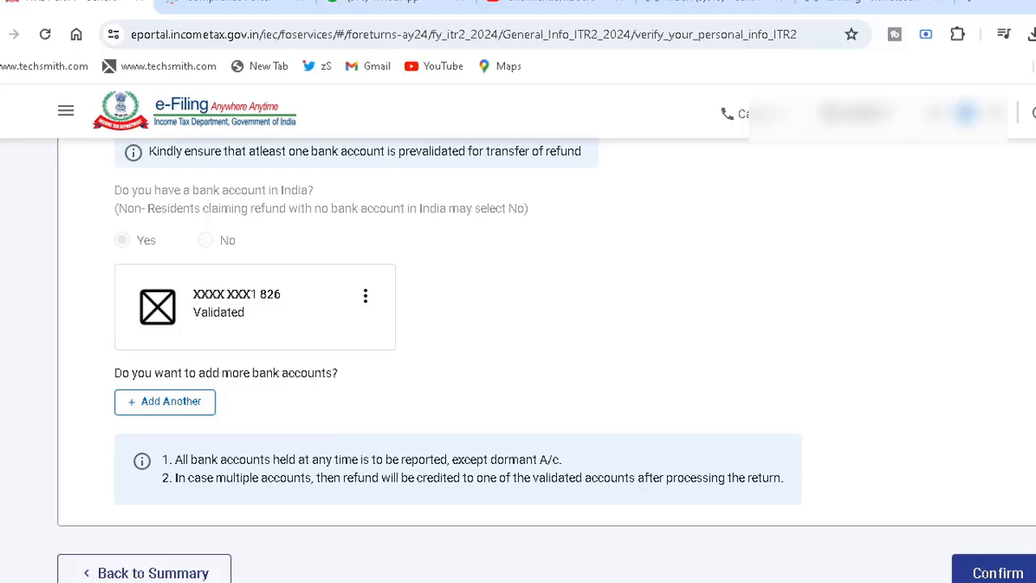
{"action": "left_click", "coordinate": [960, 567]}
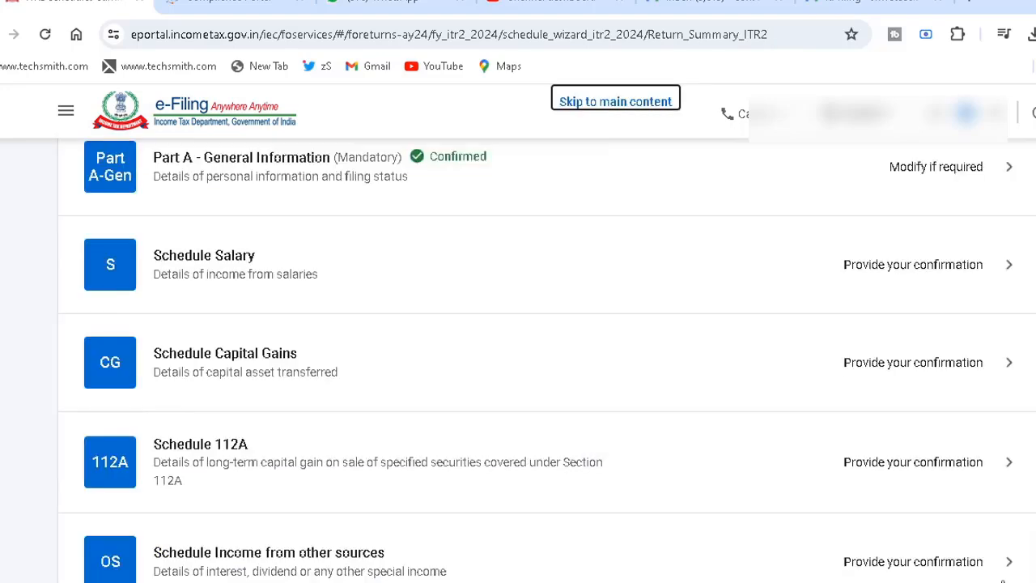
- Open the salary breakup of Employer 1 in Schedule Salary and set the nature of employer to Central Government
{"action": "left_click", "coordinate": [429, 279]}
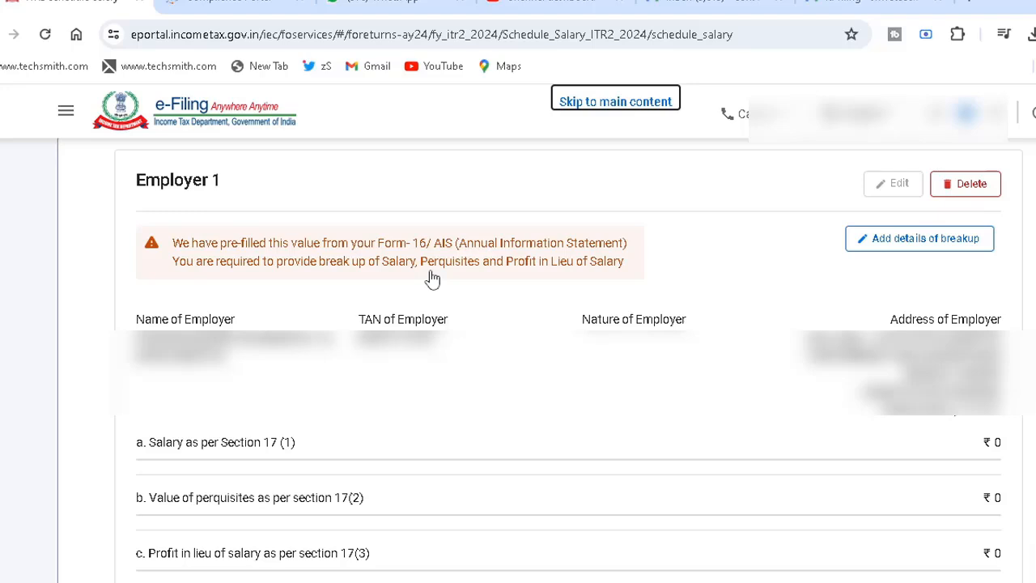
{"action": "left_click", "coordinate": [908, 241]}
{"action": "left_click", "coordinate": [305, 254]}
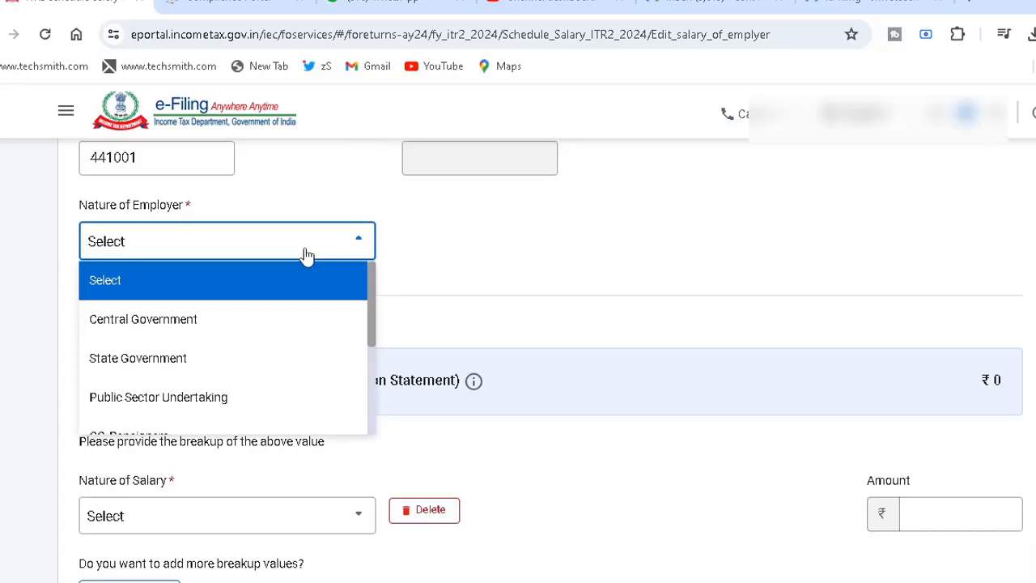
{"action": "left_click", "coordinate": [240, 327]}
- Enter Basic salary of ₹7,29,508 as the breakup of salary under section 17(1), dismissing the antivirus licence notice
{"action": "scroll", "coordinate": [506, 267], "scroll_direction": "down", "scroll_amount": 3}
{"action": "left_click", "coordinate": [191, 241]}
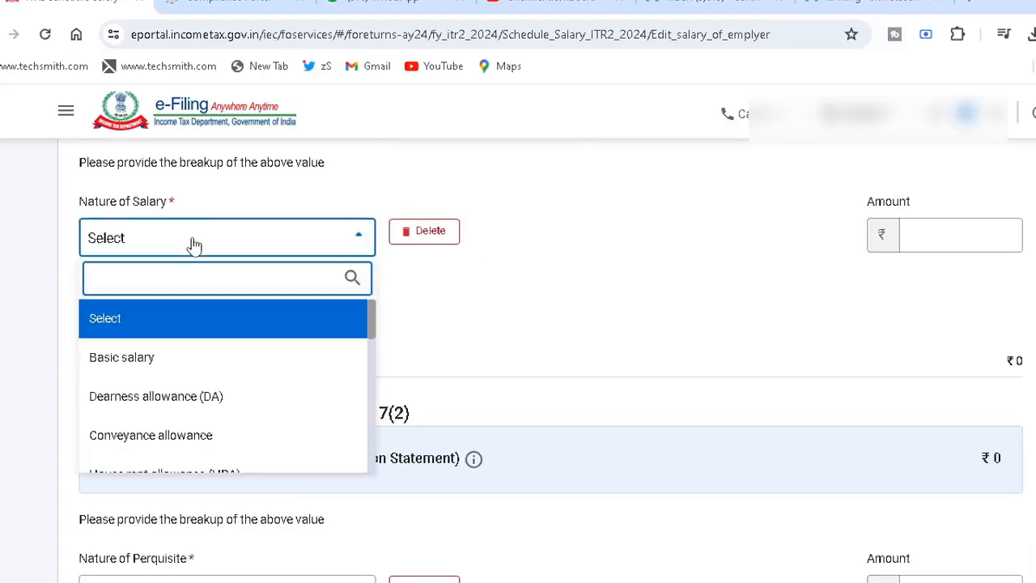
{"action": "left_click", "coordinate": [171, 364]}
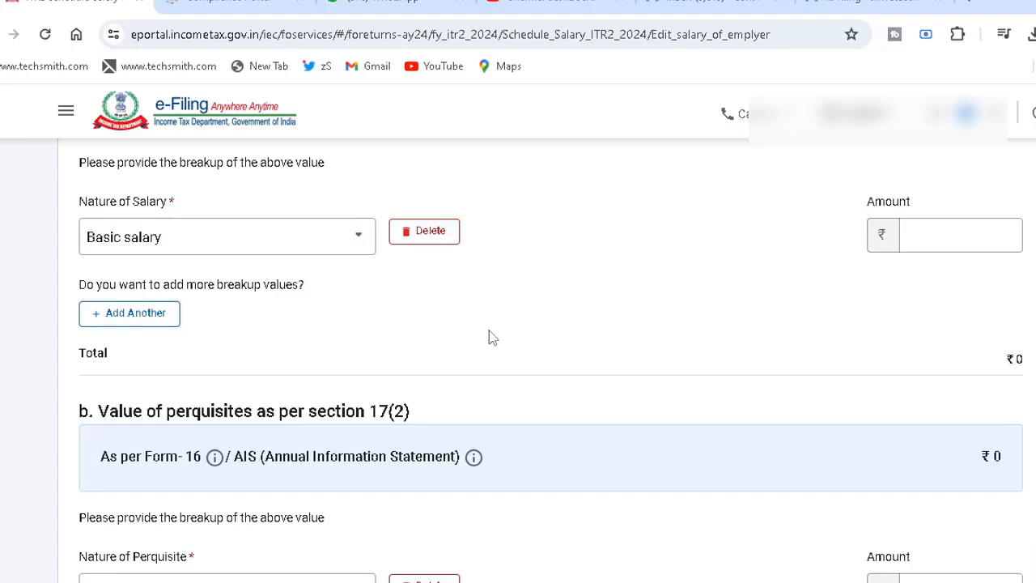
{"action": "left_click", "coordinate": [361, 240]}
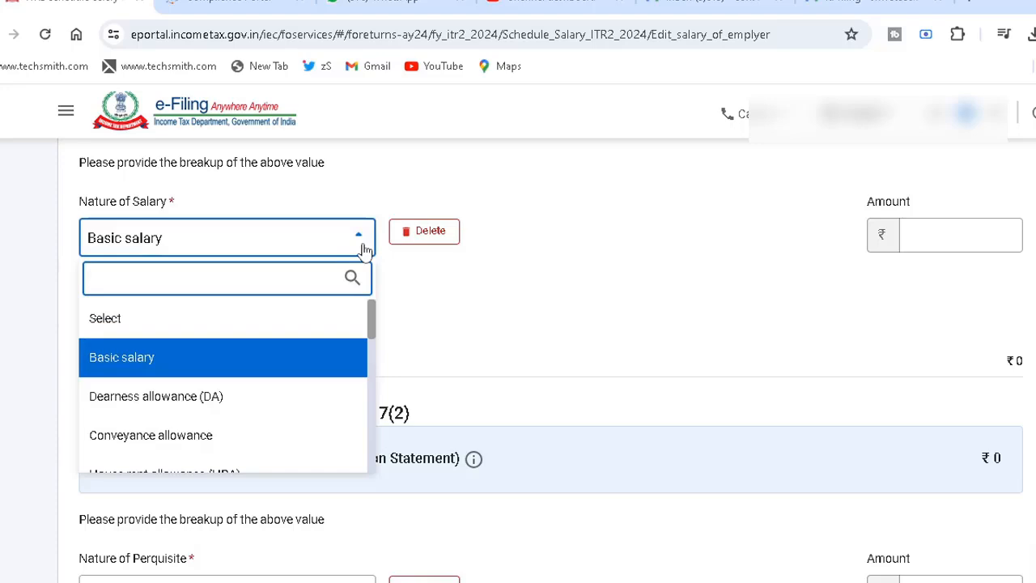
{"action": "mouse_move", "coordinate": [368, 324]}
{"action": "left_mouse_down"}
{"action": "mouse_move", "coordinate": [374, 390]}
{"action": "mouse_move", "coordinate": [366, 316]}
{"action": "left_mouse_up"}
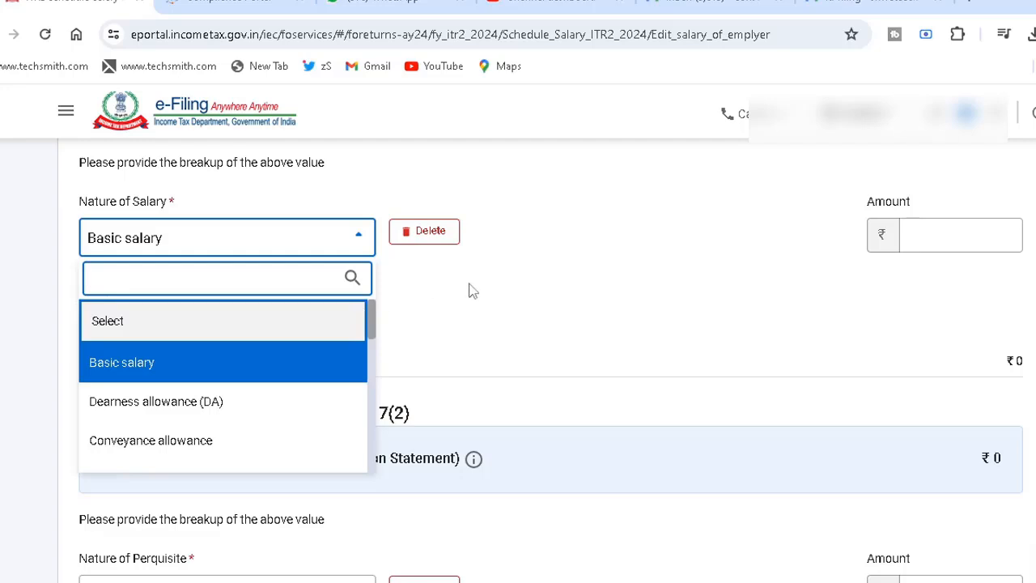
{"action": "left_click", "coordinate": [547, 222]}
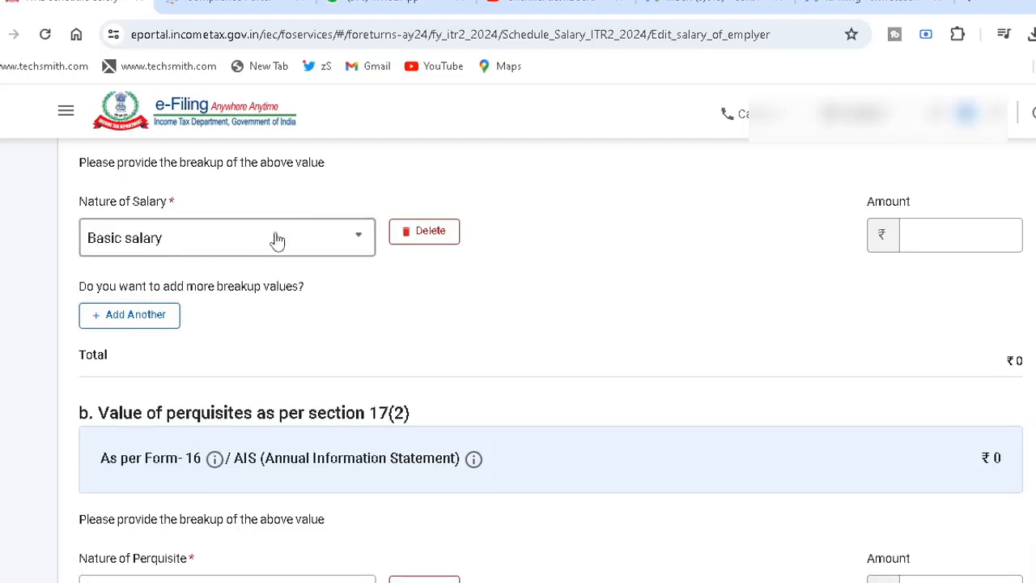
{"action": "left_click", "coordinate": [915, 235]}
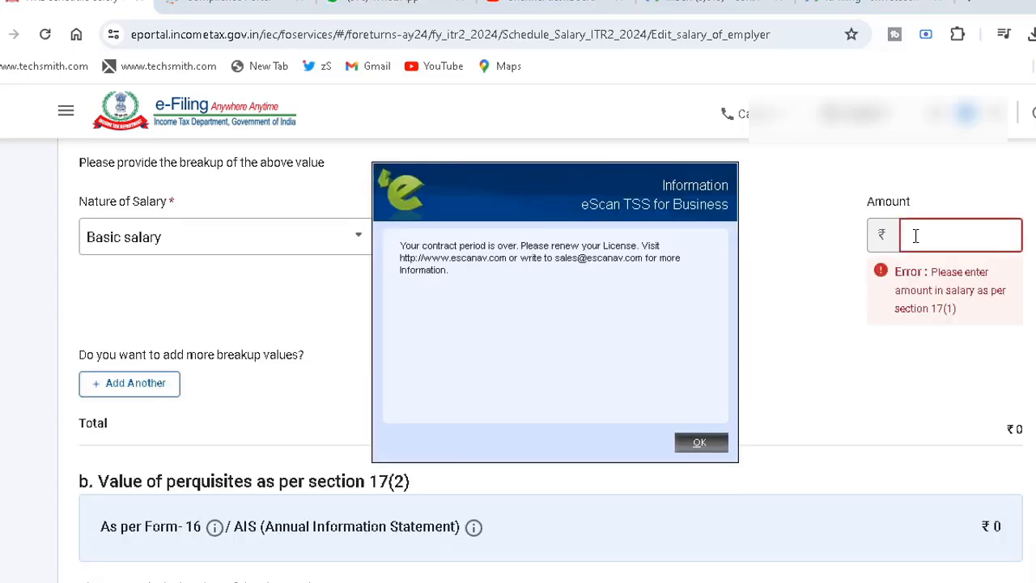
{"action": "left_click", "coordinate": [697, 443]}
- Delete the empty perquisite breakup entry, and save and confirm the salary schedule
{"action": "scroll", "coordinate": [559, 340], "scroll_direction": "down", "scroll_amount": 5}
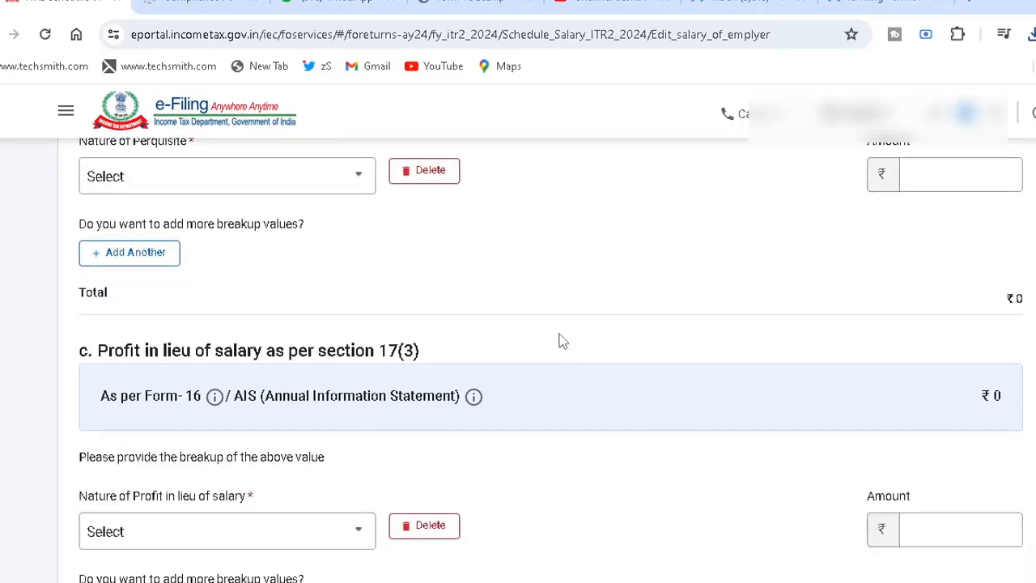
{"action": "left_click", "coordinate": [426, 173]}
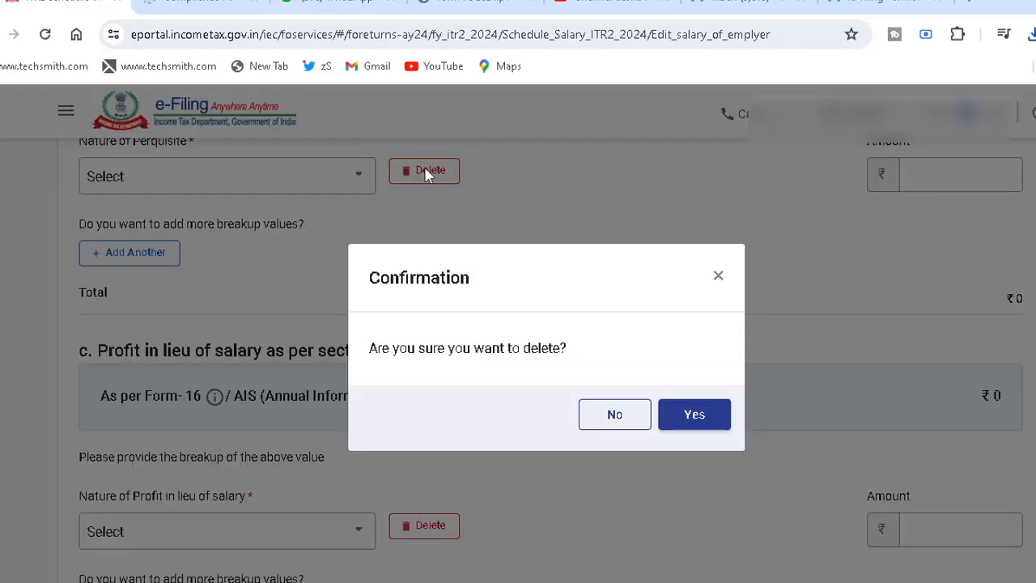
{"action": "left_click", "coordinate": [673, 415]}
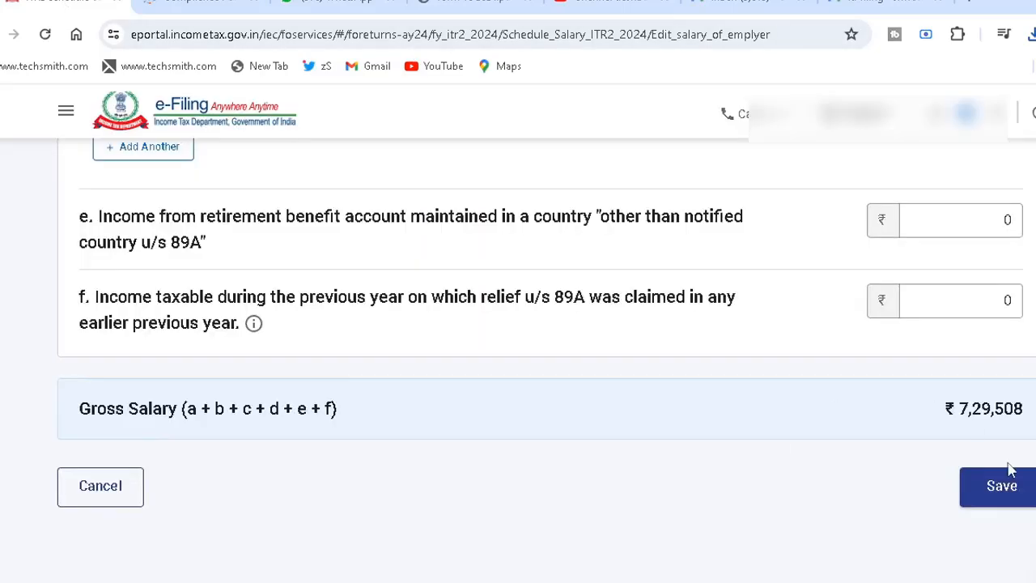
{"action": "left_click", "coordinate": [1000, 495]}
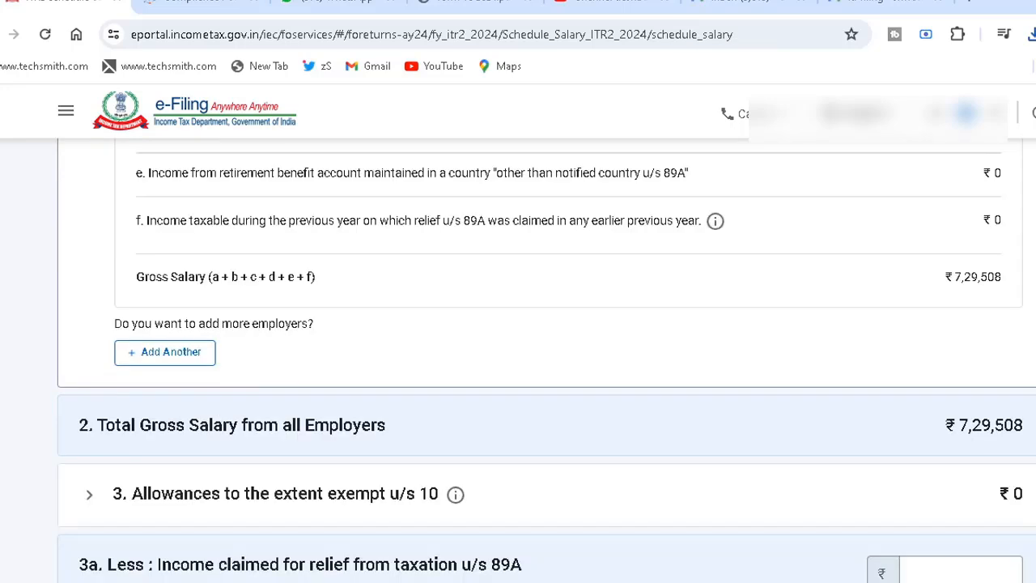
{"action": "scroll", "coordinate": [546, 360], "scroll_direction": "down", "scroll_amount": 4}
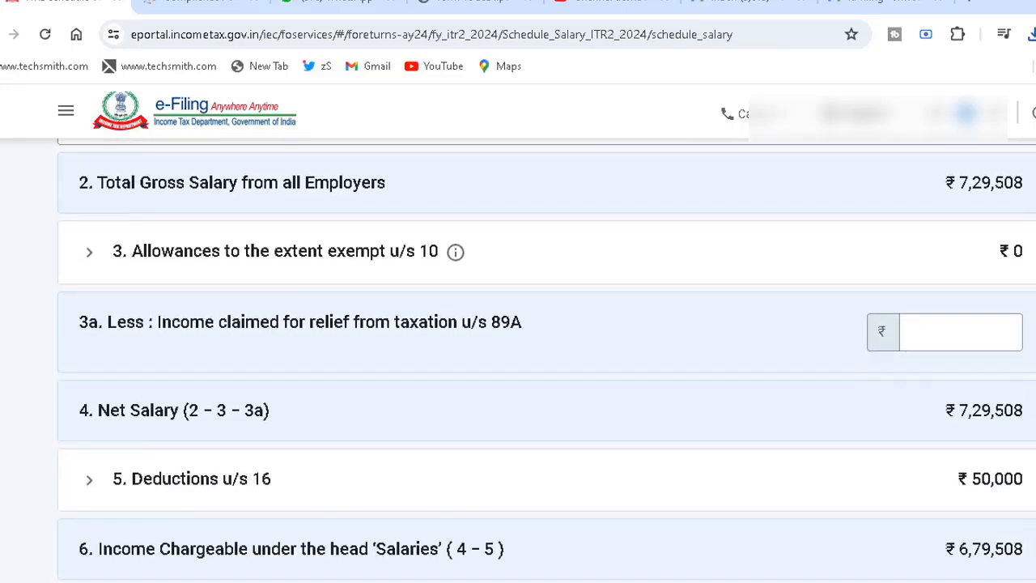
{"action": "scroll", "coordinate": [546, 360], "scroll_direction": "down", "scroll_amount": 2}
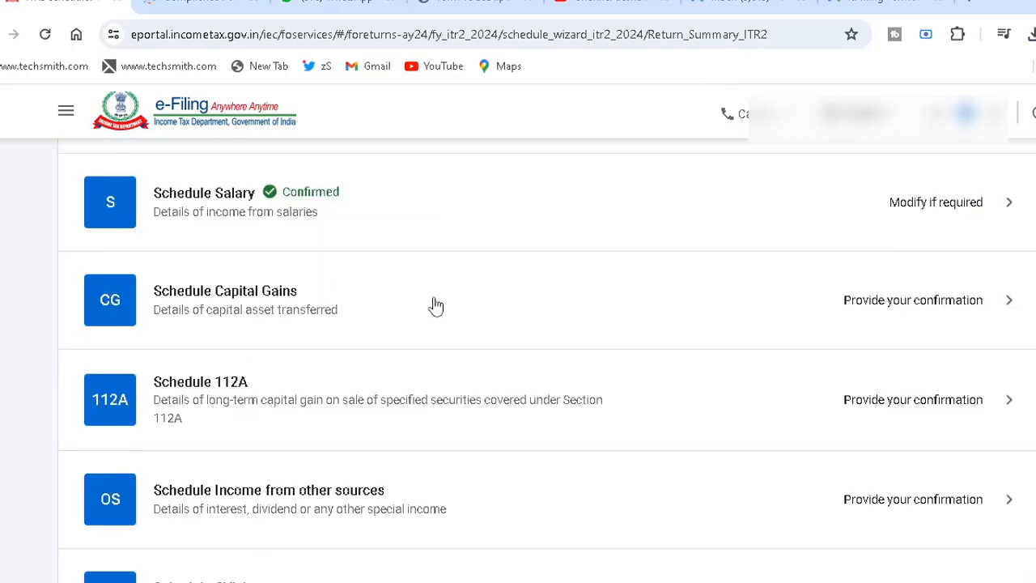
- Open Schedule Capital Gains and select equity shares or equity-oriented MF units with STT paid under section 111A as the asset type sold
{"action": "left_click", "coordinate": [434, 321]}
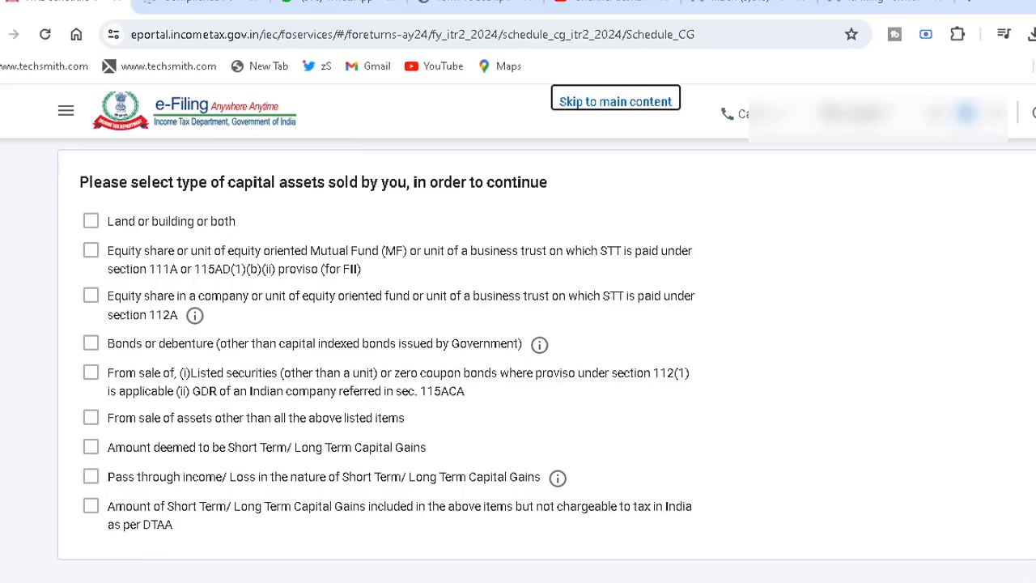
{"action": "left_click", "coordinate": [90, 253]}
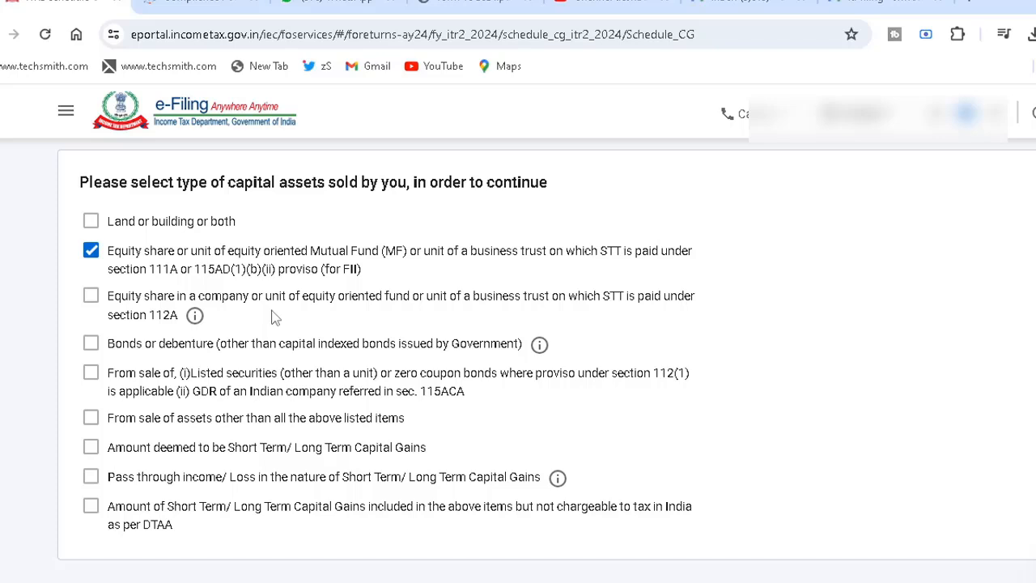
- Switch to the Compliance Portal and examine the individual listed equity share sales and their asset types under Sale of securities and units of mutual fund
{"action": "left_click", "coordinate": [195, 8]}
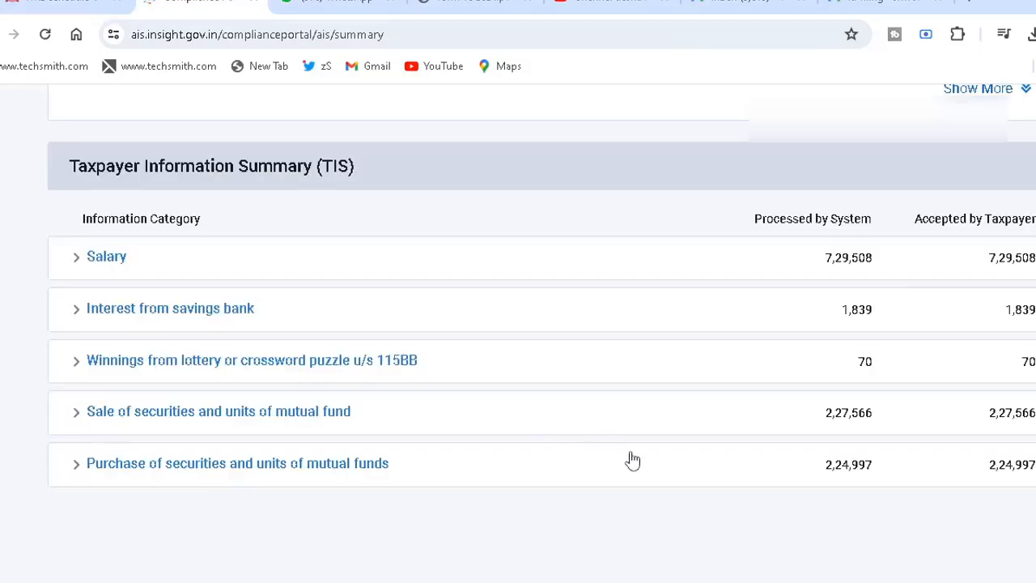
{"action": "left_click", "coordinate": [650, 424]}
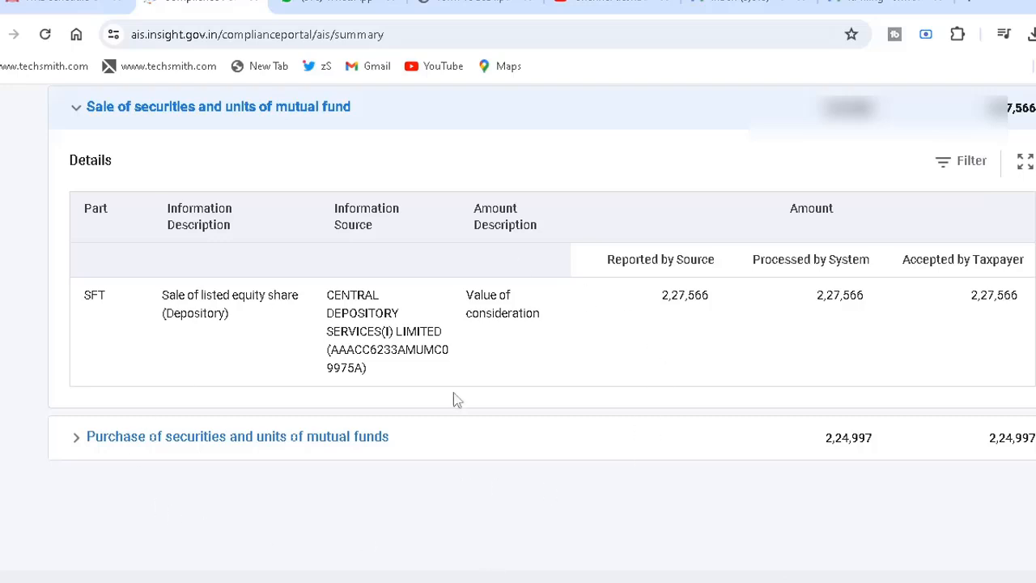
{"action": "left_click", "coordinate": [636, 333]}
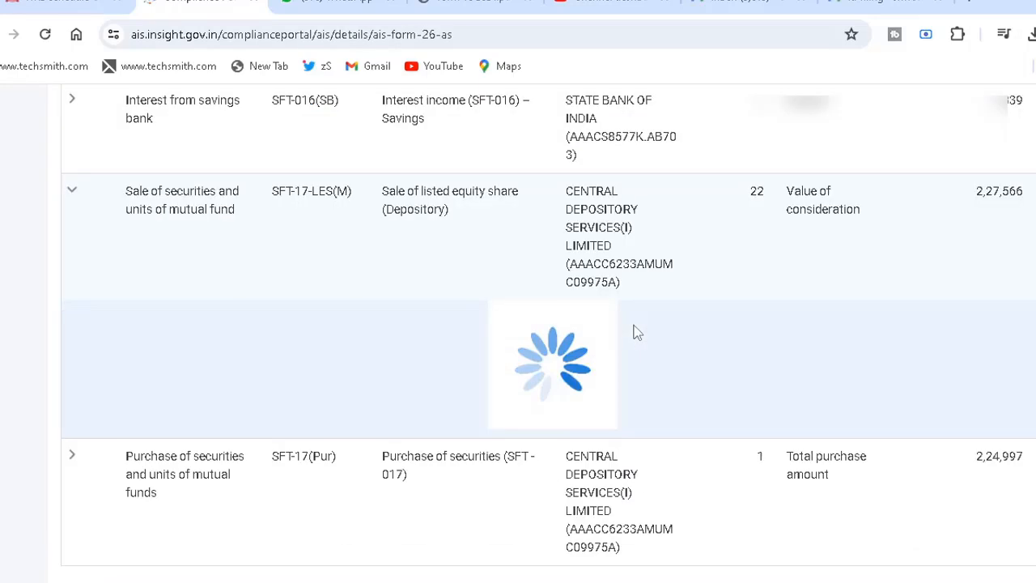
{"action": "scroll", "coordinate": [540, 333], "scroll_direction": "down", "scroll_amount": 5}
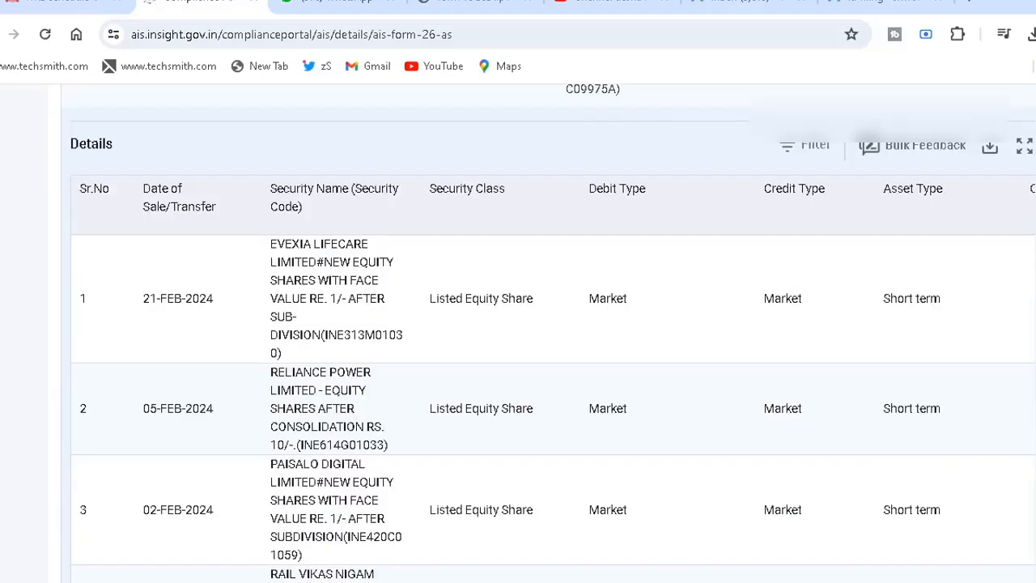
{"action": "scroll", "coordinate": [541, 333], "scroll_direction": "down", "scroll_amount": 3}
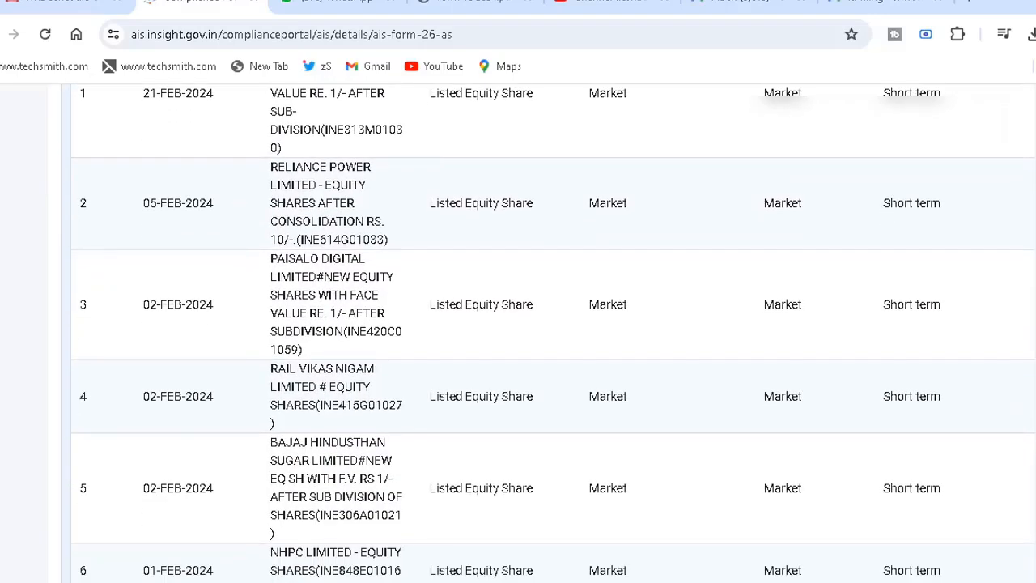
{"action": "scroll", "coordinate": [419, 318], "scroll_direction": "down", "scroll_amount": 1}
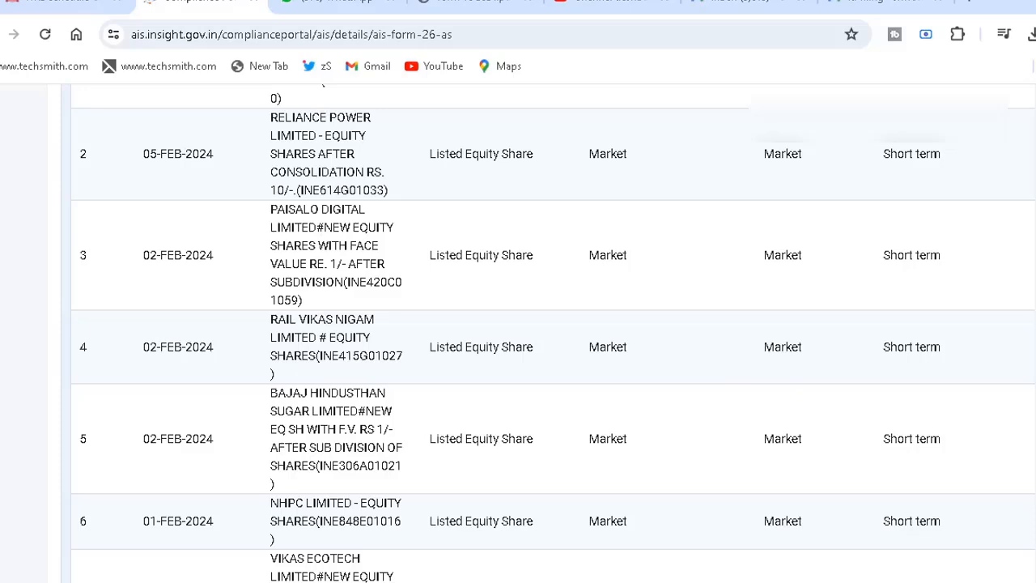
{"action": "scroll", "coordinate": [554, 333], "scroll_direction": "down", "scroll_amount": 3}
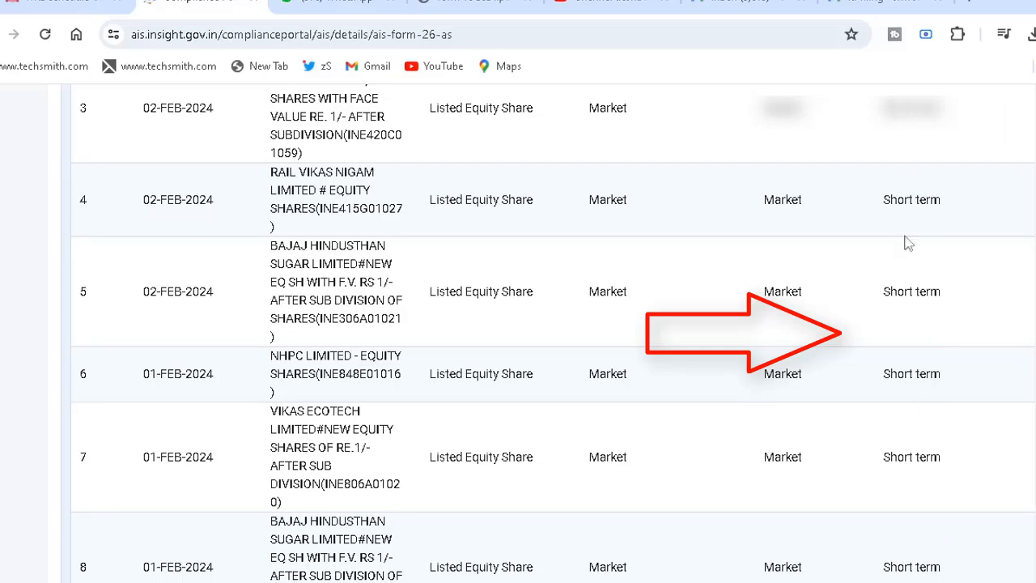
- Download the listed equity share sale details from the Compliance Portal as a CSV file and open it in Excel
{"action": "scroll", "coordinate": [553, 333], "scroll_direction": "down", "scroll_amount": 4}
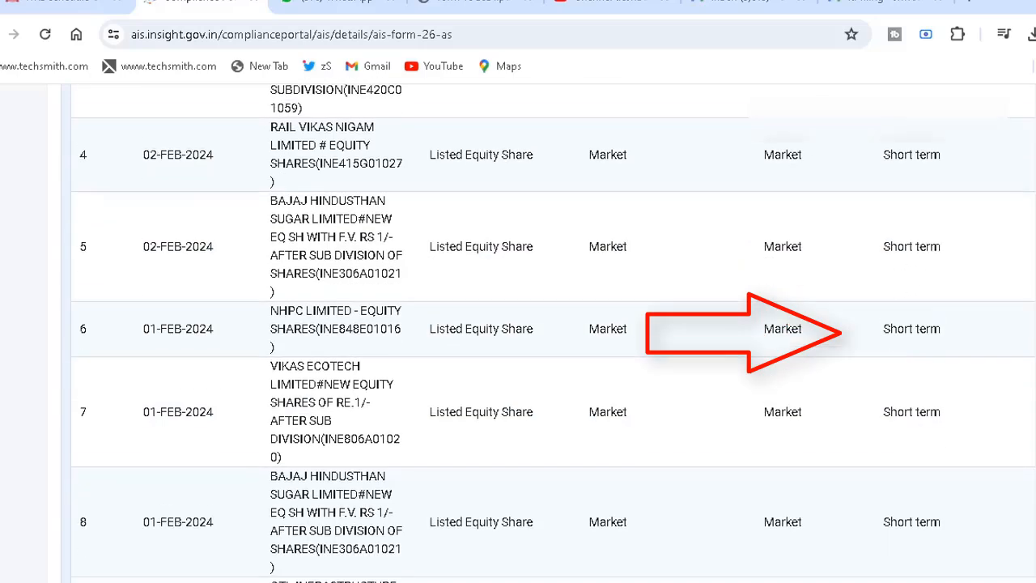
{"action": "scroll", "coordinate": [553, 333], "scroll_direction": "up", "scroll_amount": 7}
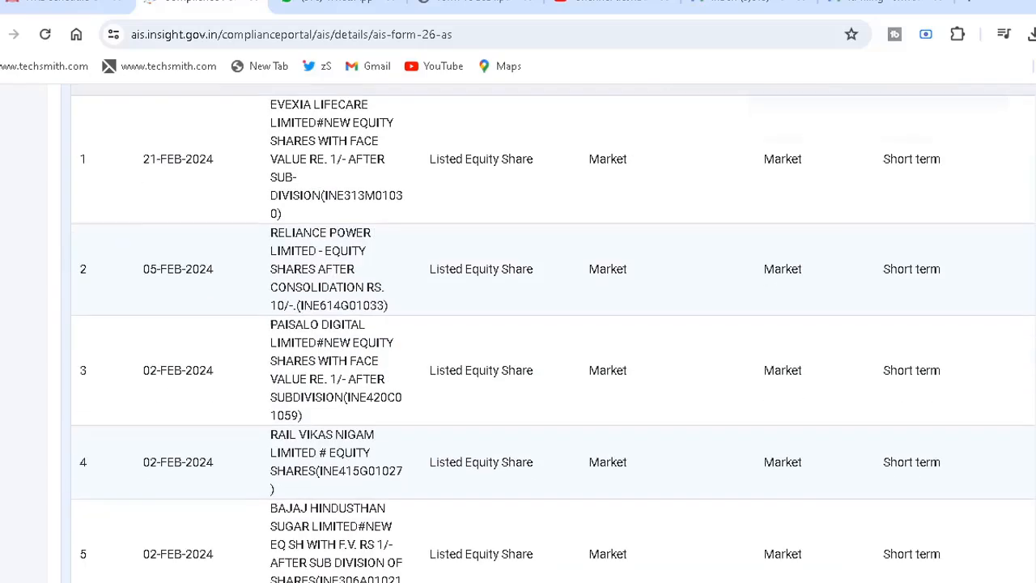
{"action": "scroll", "coordinate": [553, 333], "scroll_direction": "down", "scroll_amount": 2}
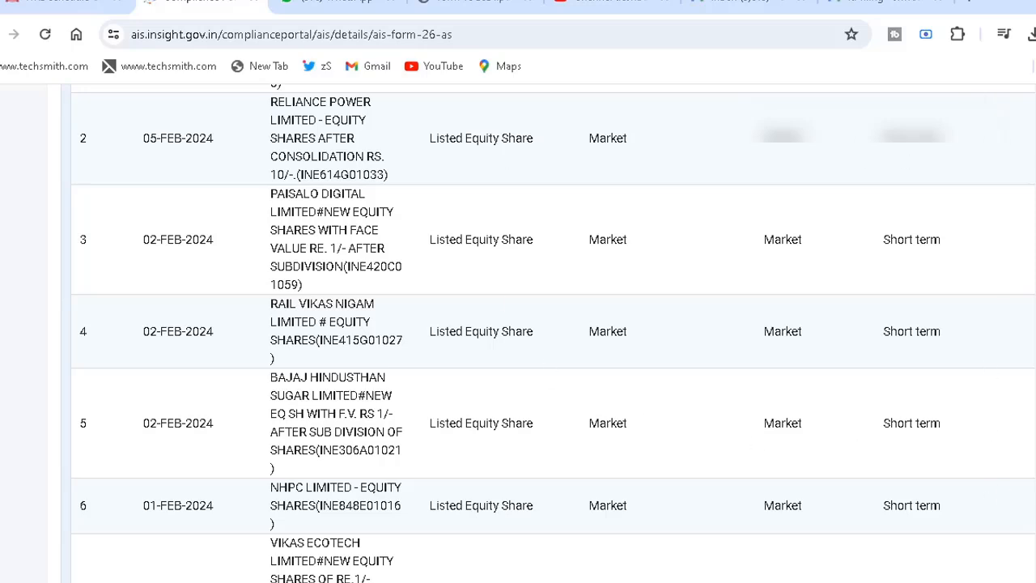
{"action": "scroll", "coordinate": [966, 307], "scroll_direction": "up", "scroll_amount": 5}
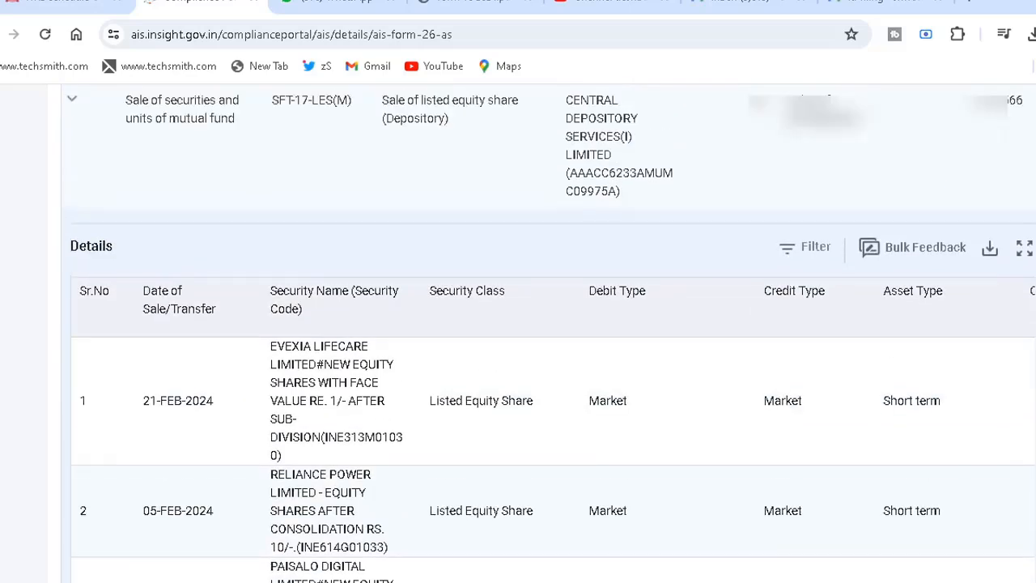
{"action": "left_click", "coordinate": [989, 244]}
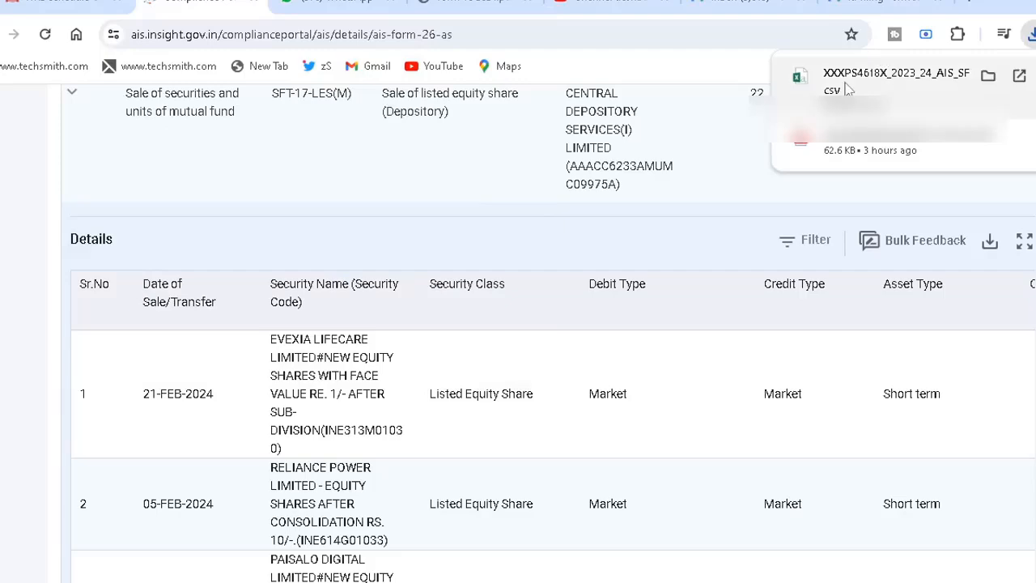
{"action": "left_click", "coordinate": [847, 89]}
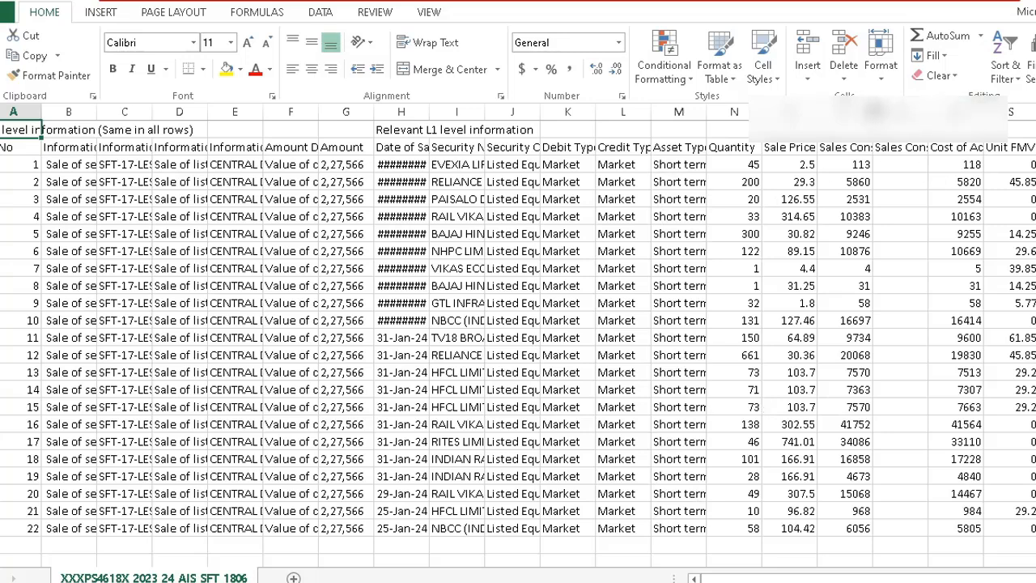
- Widen the Sales Consideration and Cost of Acquisition columns, fill them yellow, and total both columns below the last sale
{"action": "left_click_drag", "start_coordinate": [873, 112], "coordinate": [926, 112]}
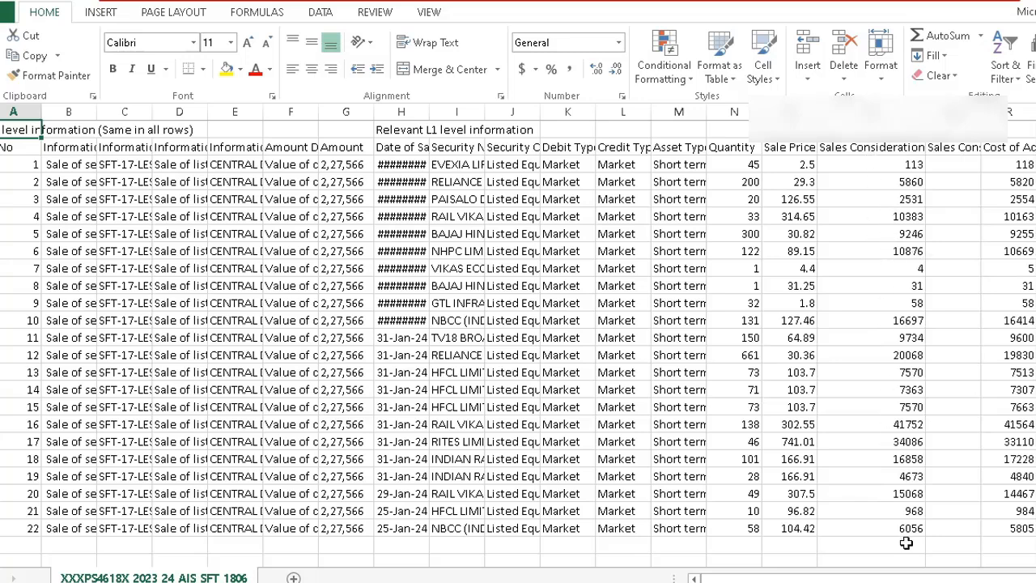
{"action": "left_click_drag", "start_coordinate": [980, 112], "coordinate": [1035, 111]}
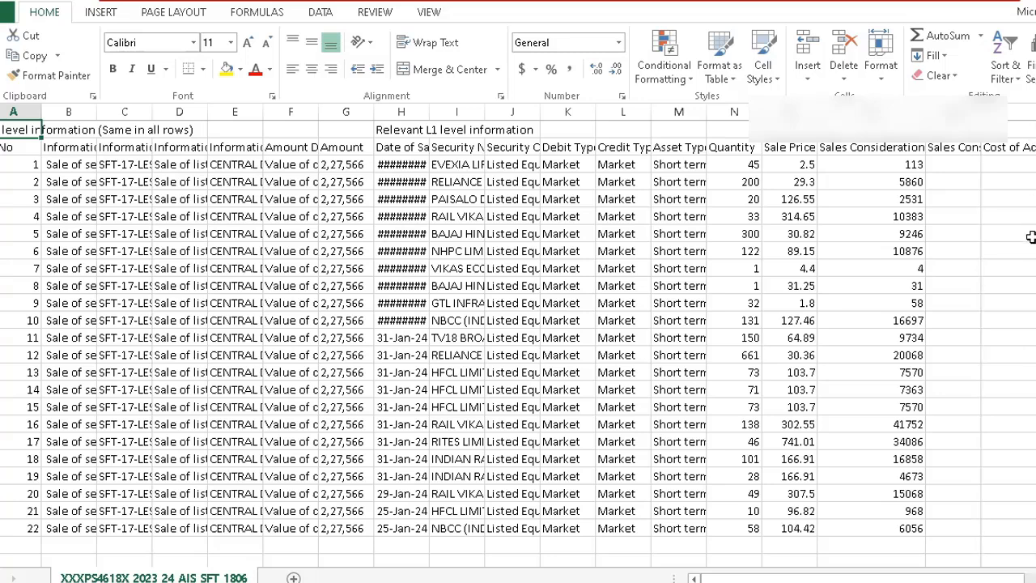
{"action": "left_click", "coordinate": [878, 112]}
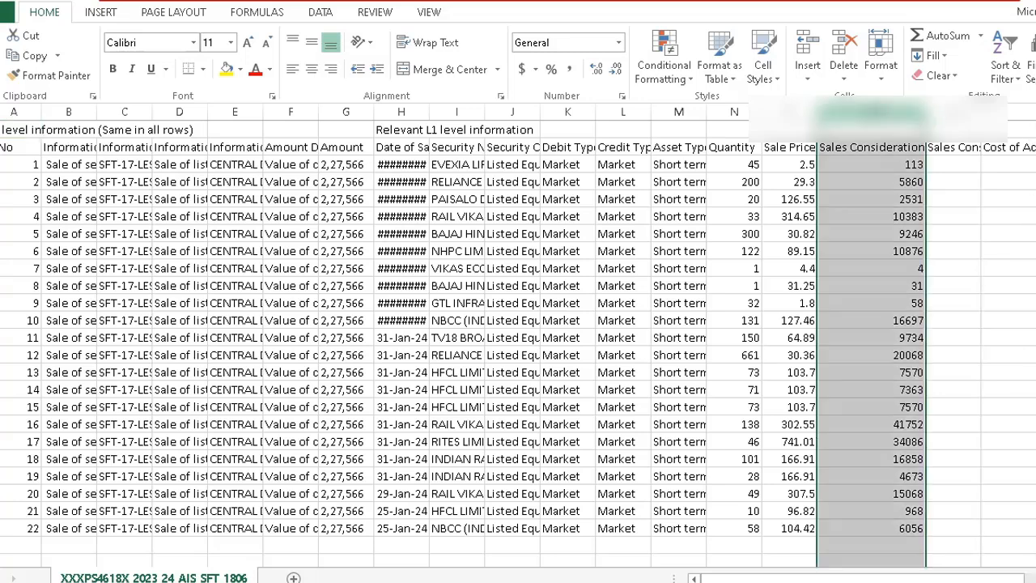
{"action": "left_click", "coordinate": [228, 70]}
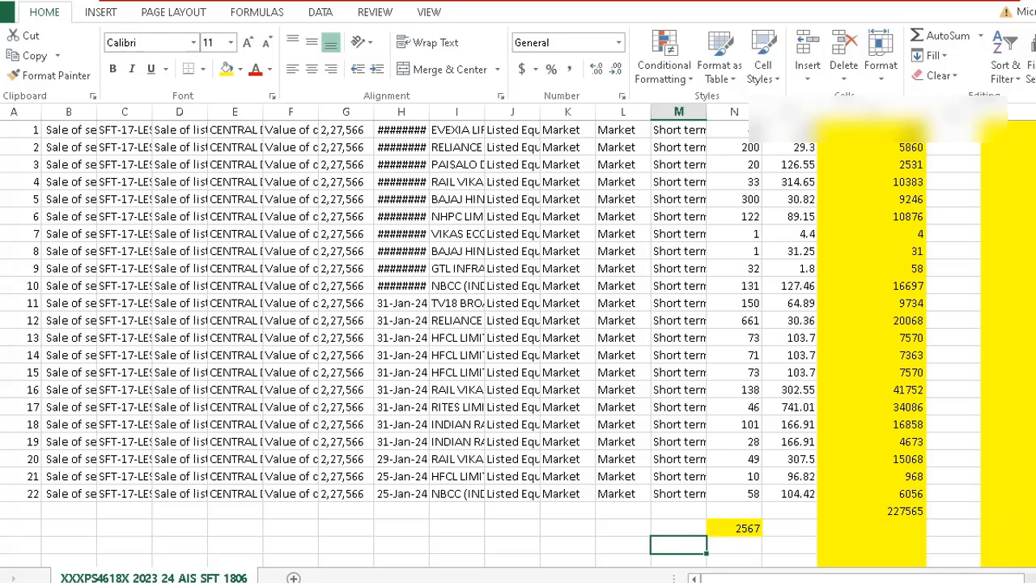
{"action": "left_click", "coordinate": [904, 513]}
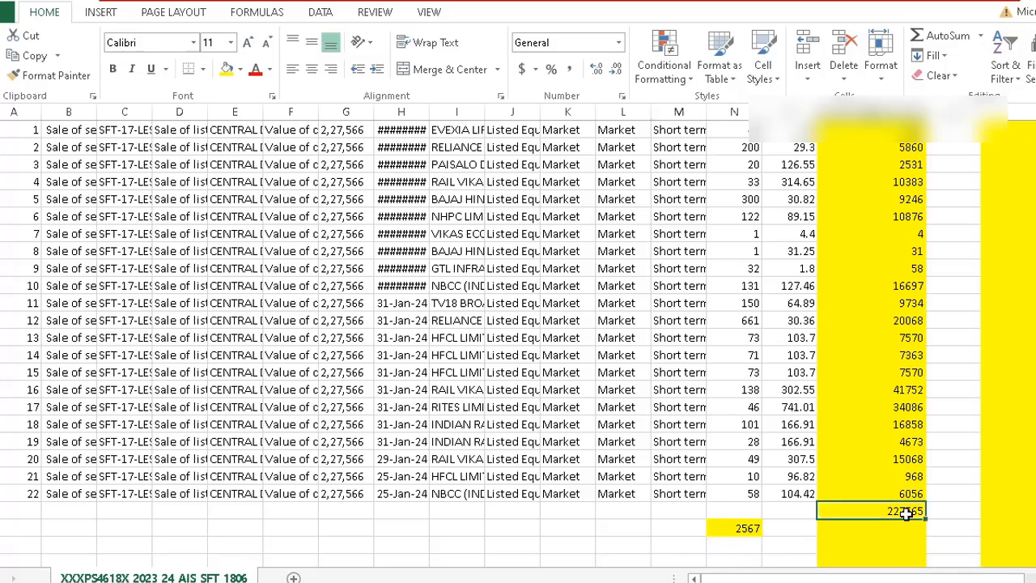
{"action": "left_click", "coordinate": [1029, 509]}
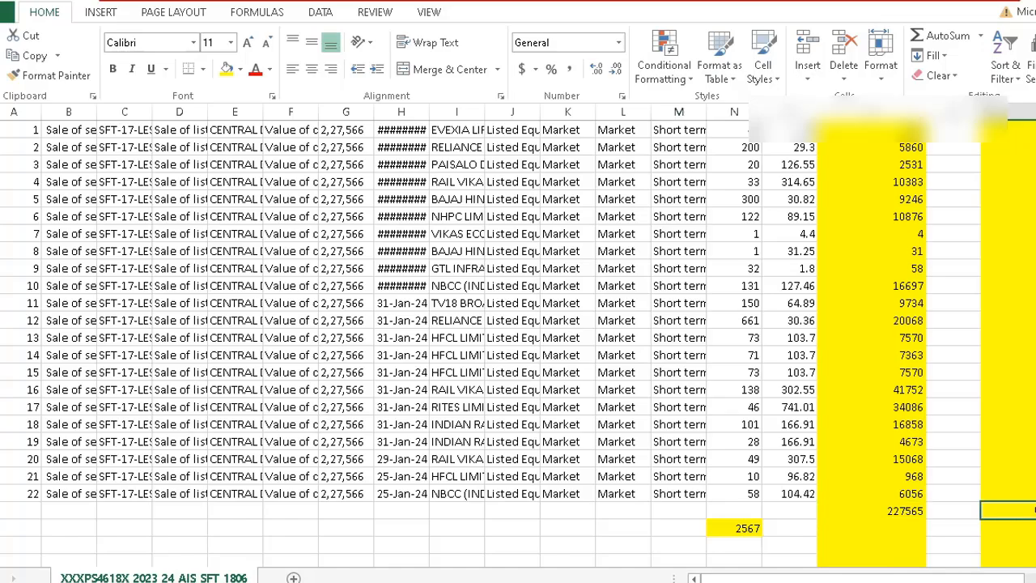
- Switch back to Schedule Capital Gains on the e-Filing portal and start a sale entry for STT-paid equity shares under Section 111A
{"action": "key", "text": "alt+Tab"}
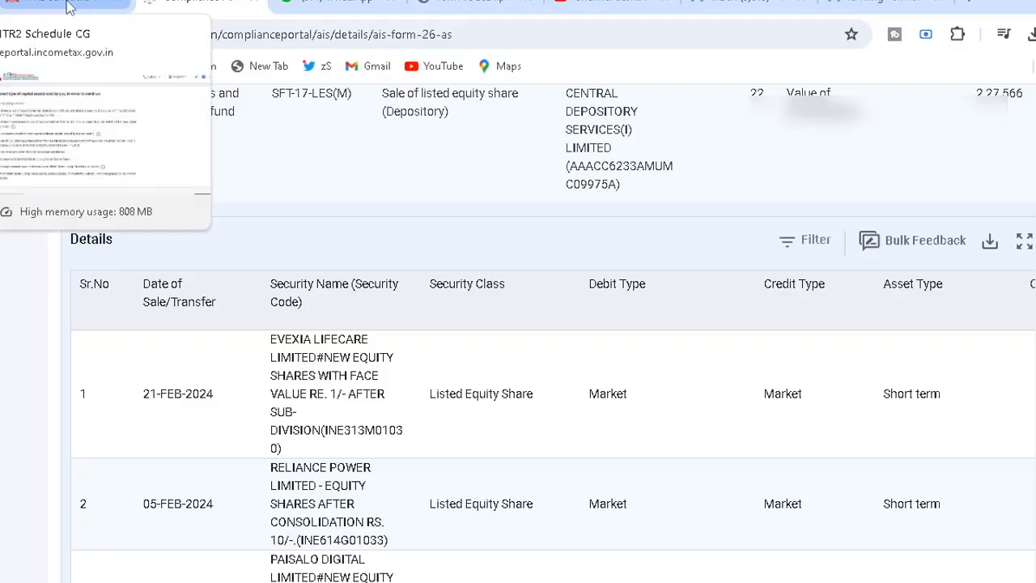
{"action": "left_click", "coordinate": [69, 6]}
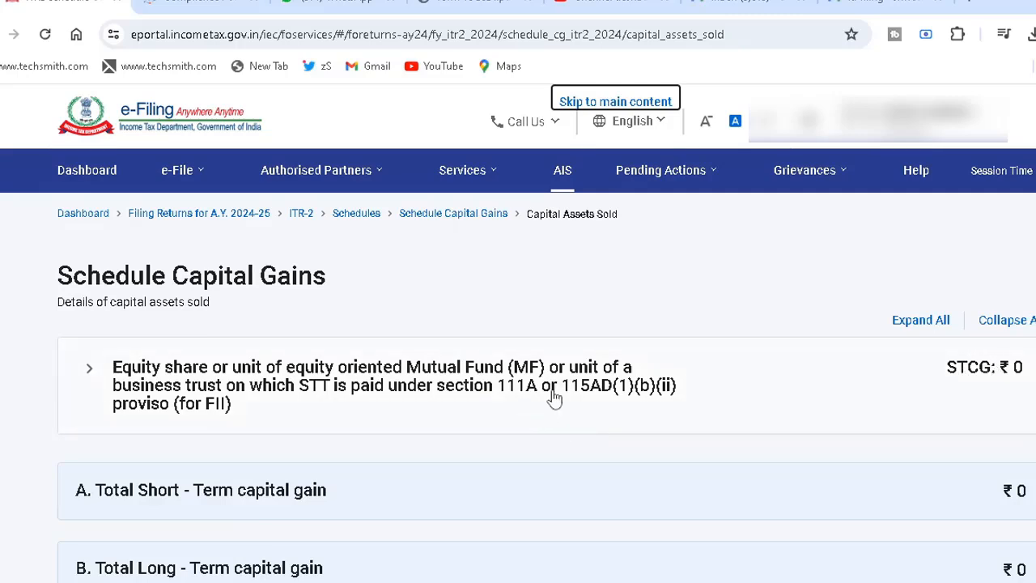
{"action": "left_click", "coordinate": [554, 397]}
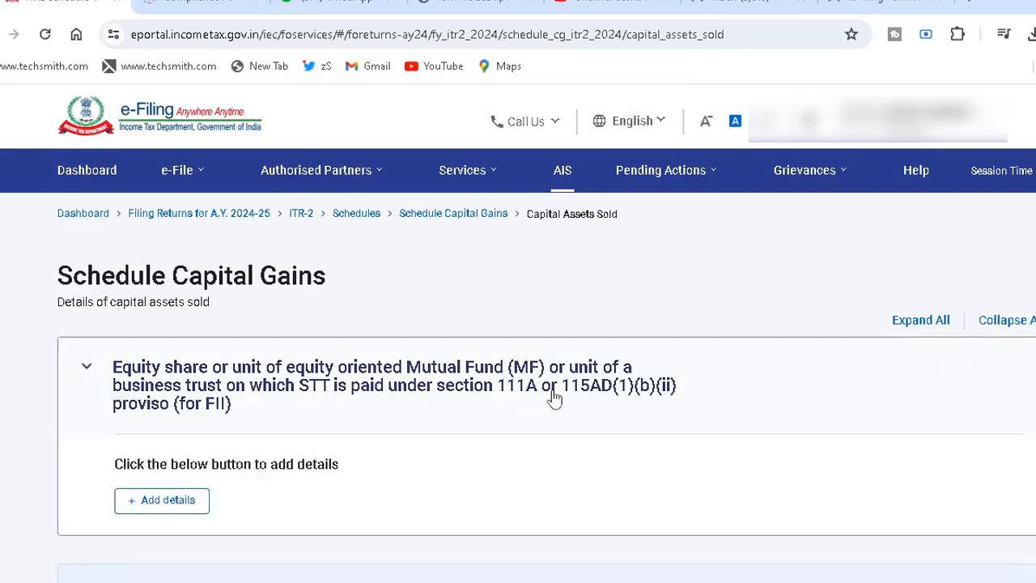
{"action": "left_click", "coordinate": [176, 501]}
{"action": "left_click", "coordinate": [168, 500]}
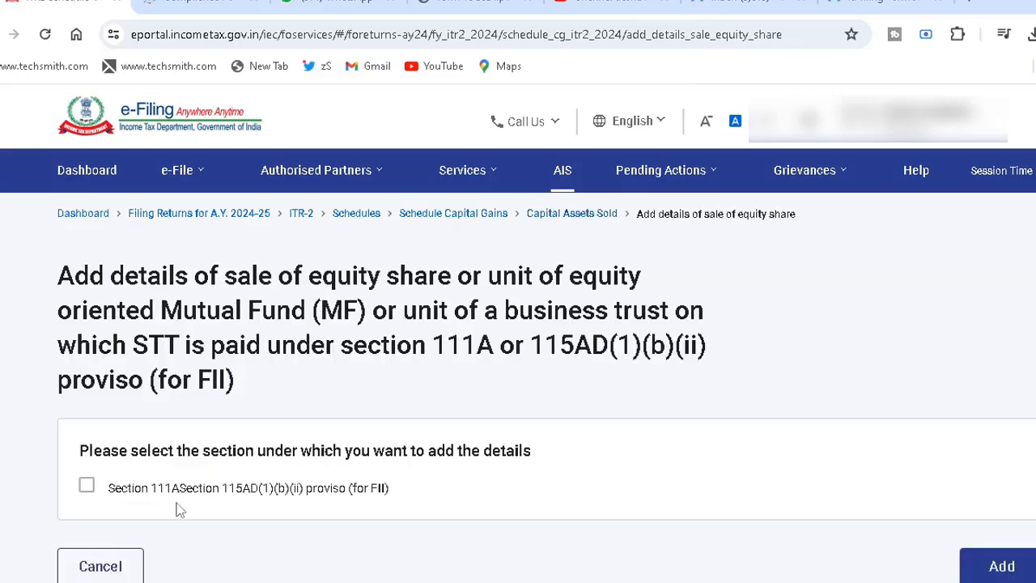
{"action": "left_click", "coordinate": [87, 488]}
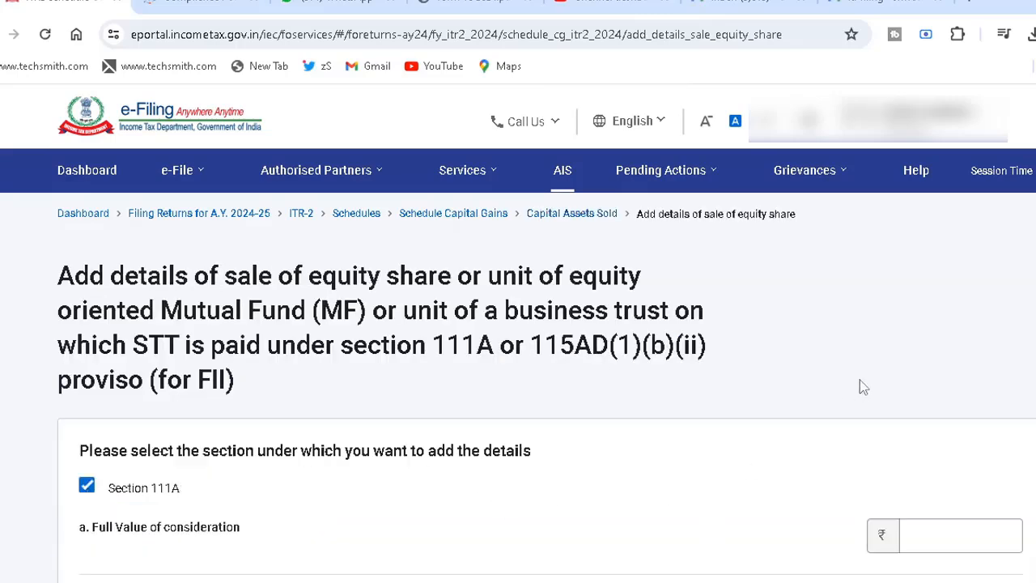
- Enter ₹2,27,565 as full value of consideration and ₹2,24,998 as cost of acquisition without indexation, and add the sale details
{"action": "scroll", "coordinate": [860, 380], "scroll_direction": "down", "scroll_amount": 3}
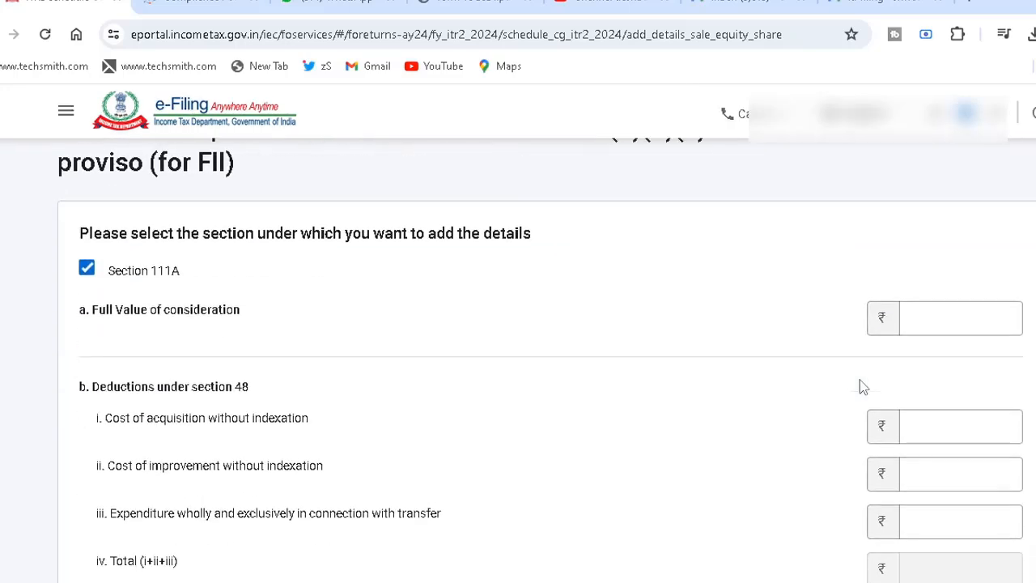
{"action": "left_click", "coordinate": [960, 285]}
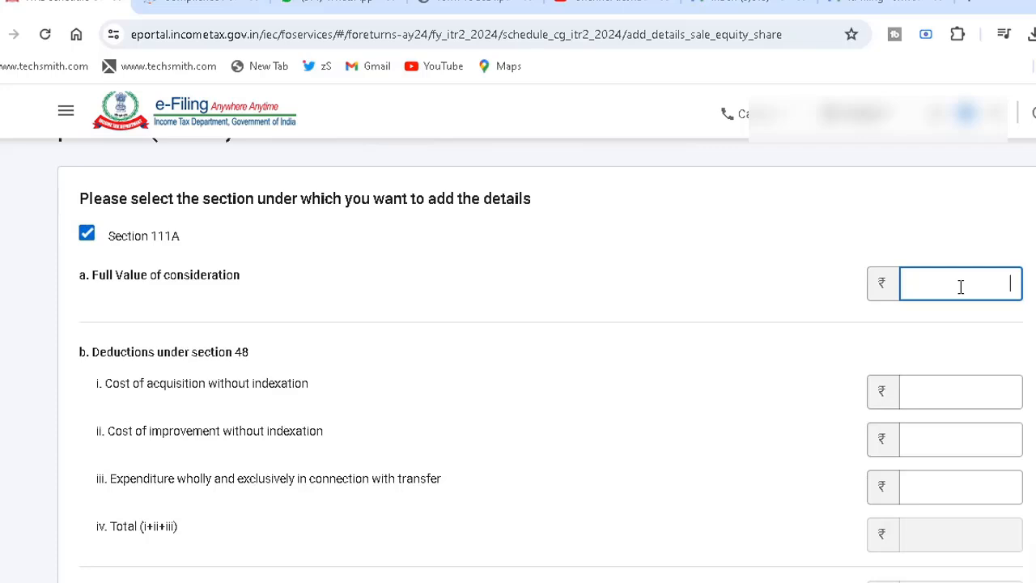
{"action": "left_click", "coordinate": [955, 398]}
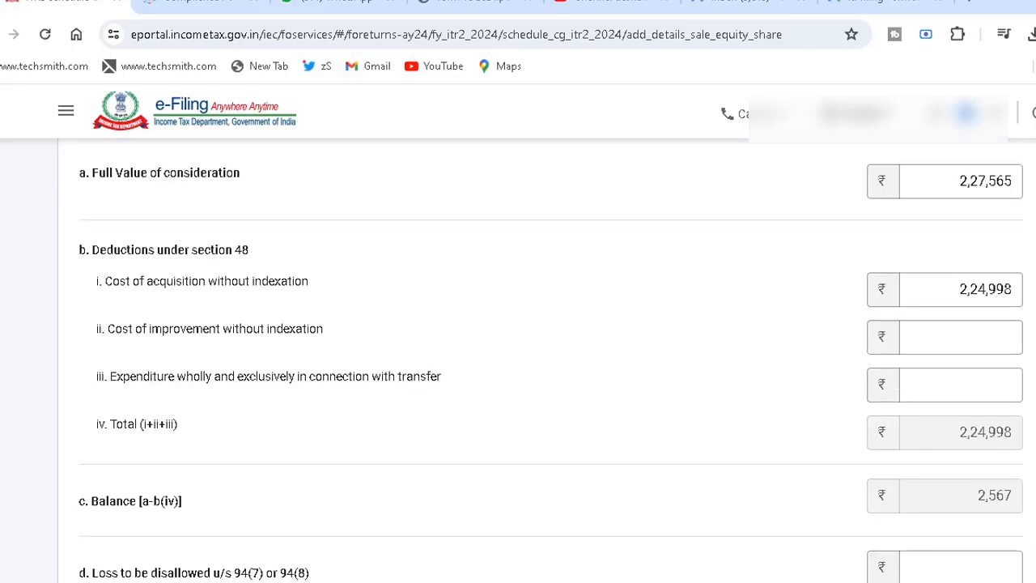
{"action": "scroll", "coordinate": [518, 356], "scroll_direction": "down", "scroll_amount": 3}
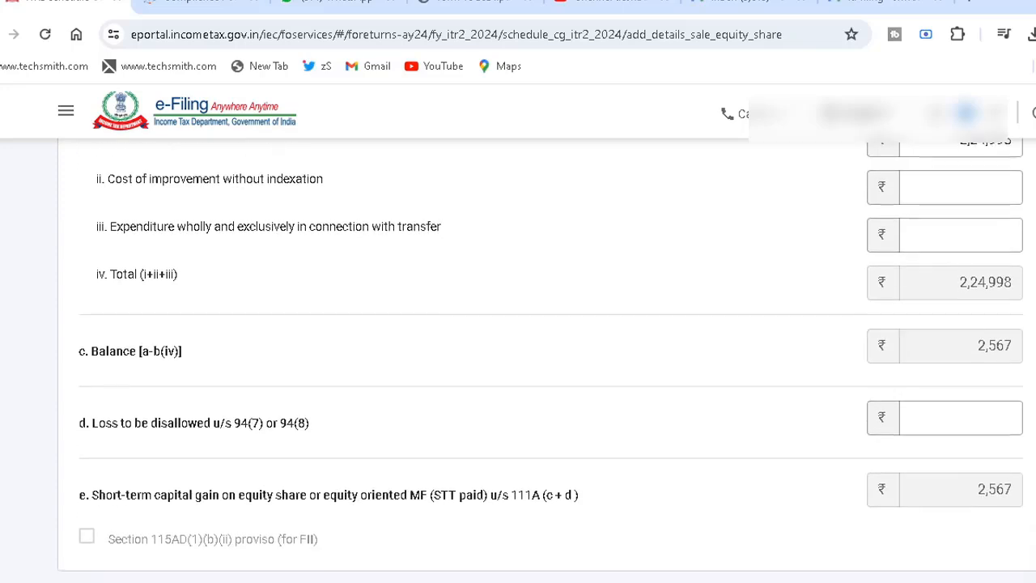
{"action": "scroll", "coordinate": [518, 356], "scroll_direction": "down", "scroll_amount": 1}
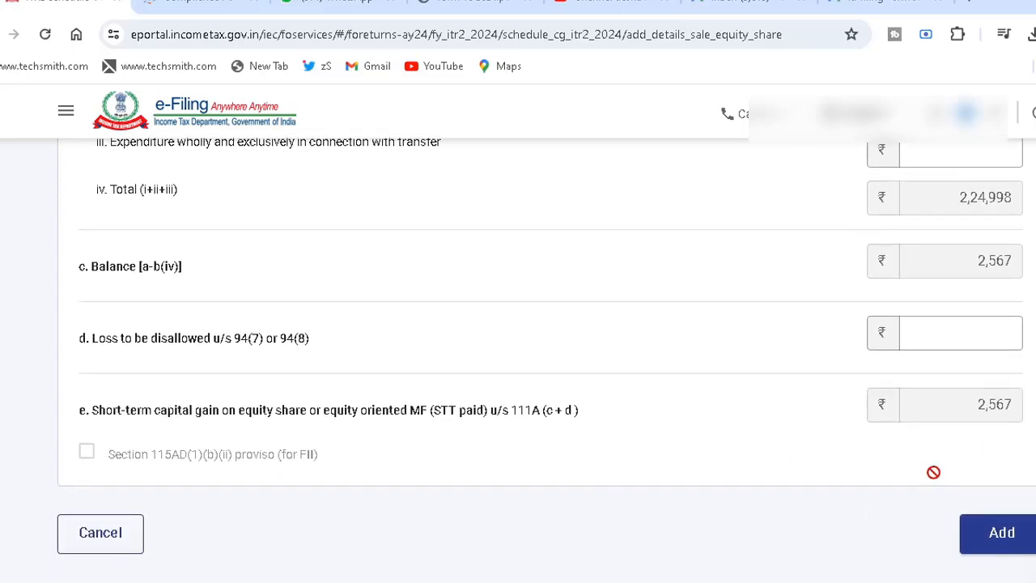
{"action": "left_click", "coordinate": [1001, 531]}
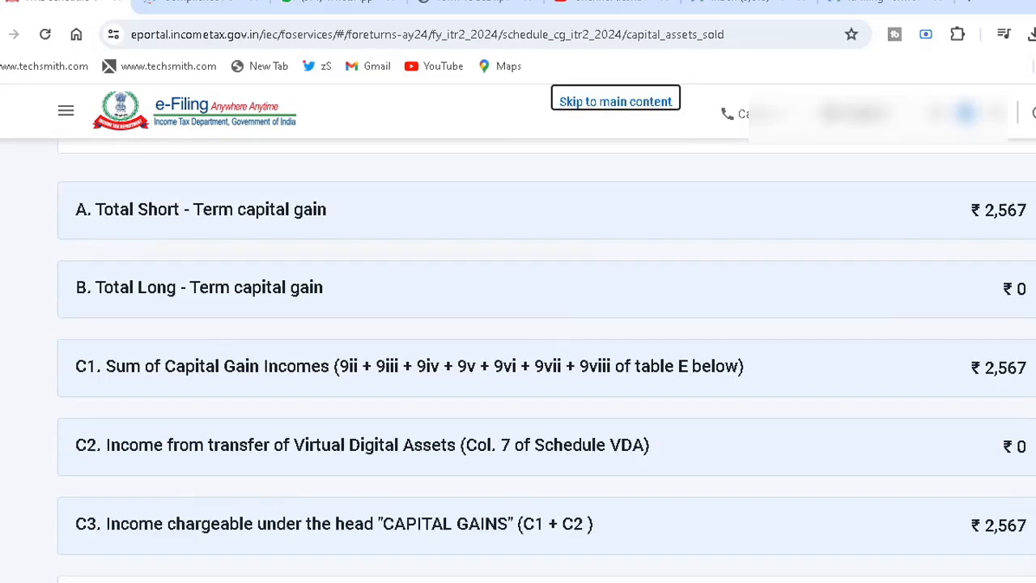
- Review the capital gains totals and confirm Schedule Capital Gains
{"action": "scroll", "coordinate": [517, 356], "scroll_direction": "down", "scroll_amount": 1}
{"action": "scroll", "coordinate": [968, 433], "scroll_direction": "down", "scroll_amount": 3}
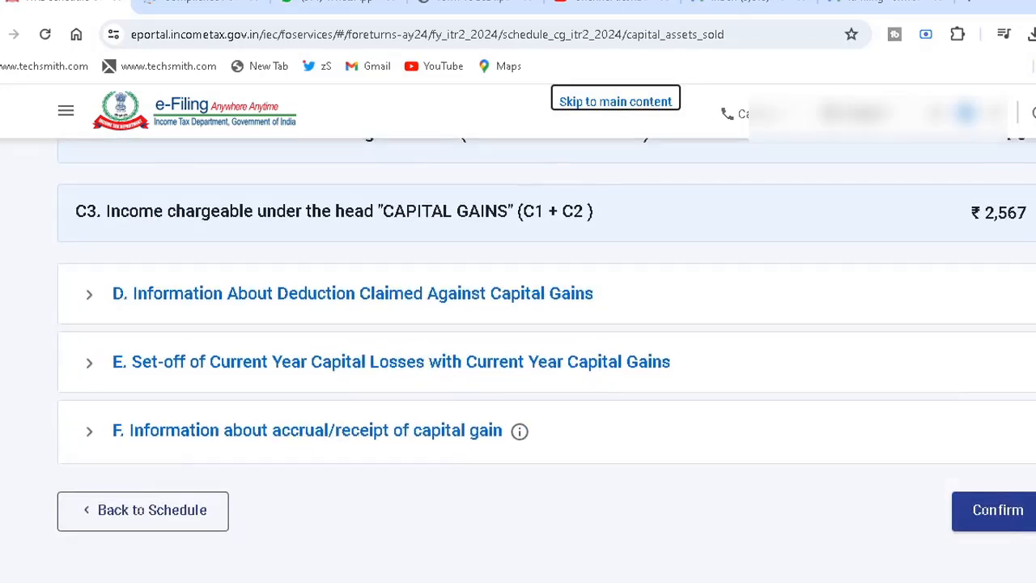
{"action": "left_click", "coordinate": [997, 490]}
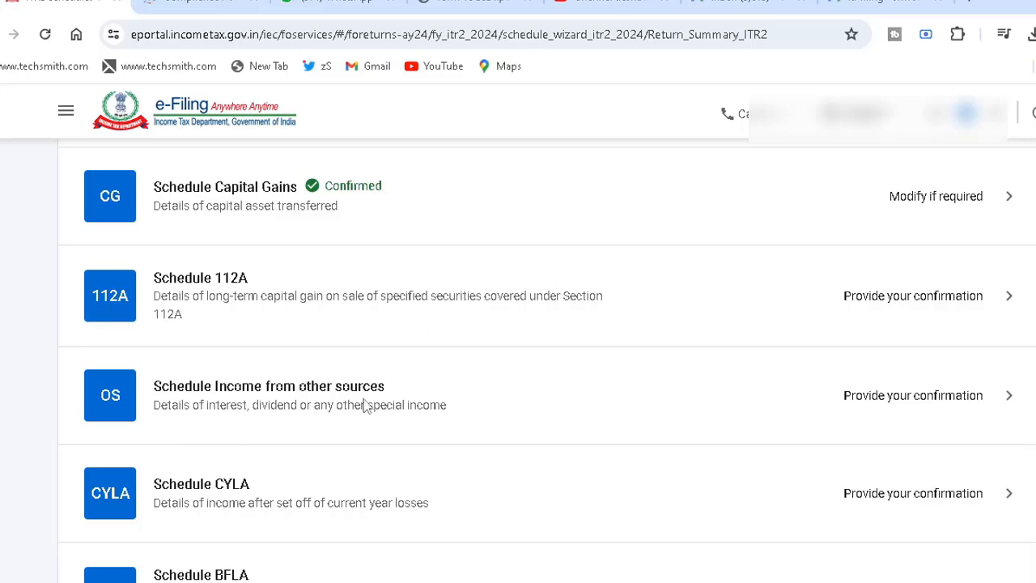
- Open Schedule Income from other sources, show the gross interest breakdown, and open that interest entry for editing
{"action": "left_click", "coordinate": [414, 402]}
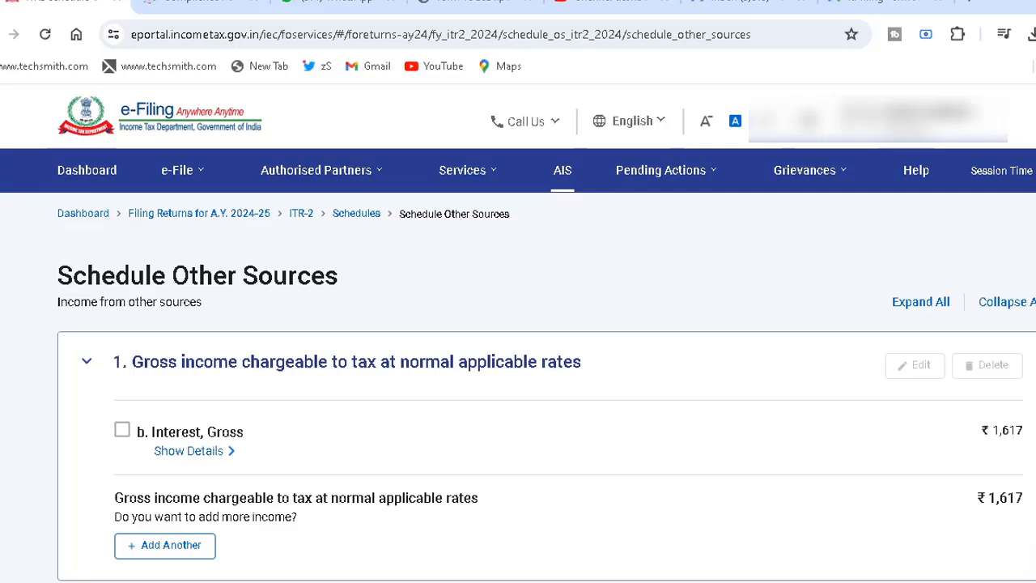
{"action": "scroll", "coordinate": [312, 370], "scroll_direction": "down", "scroll_amount": 1}
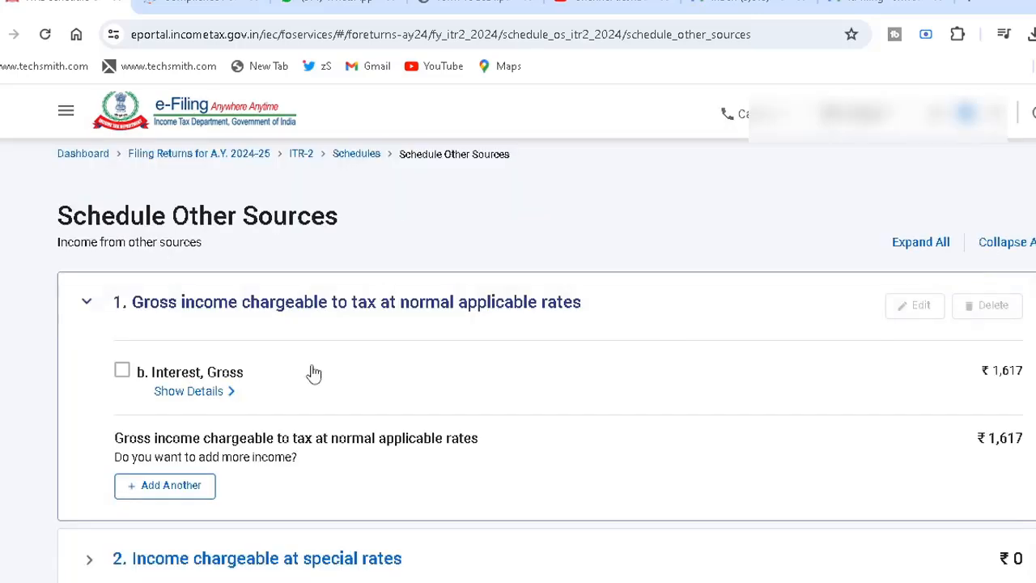
{"action": "left_click", "coordinate": [191, 392]}
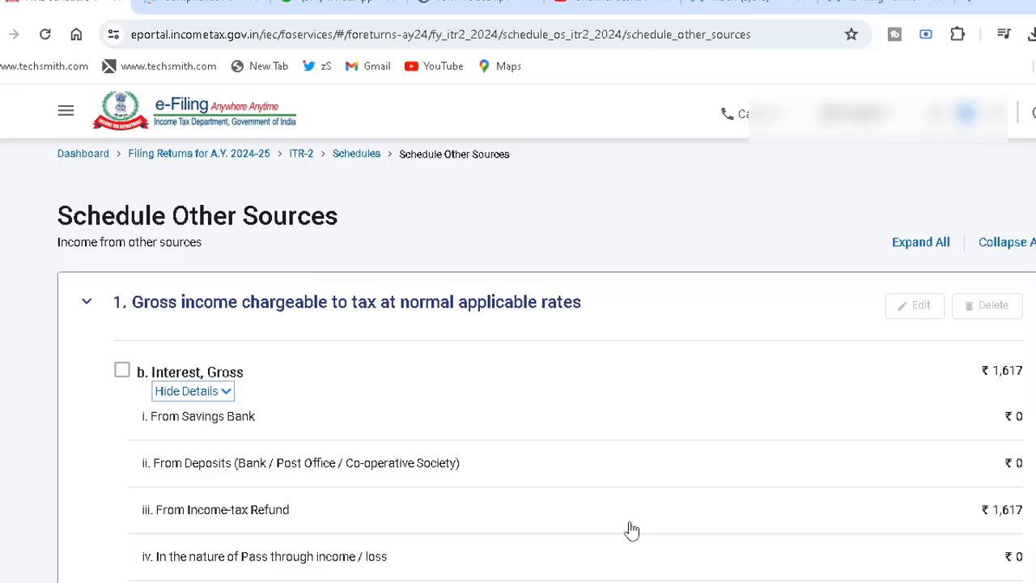
{"action": "left_click", "coordinate": [124, 372]}
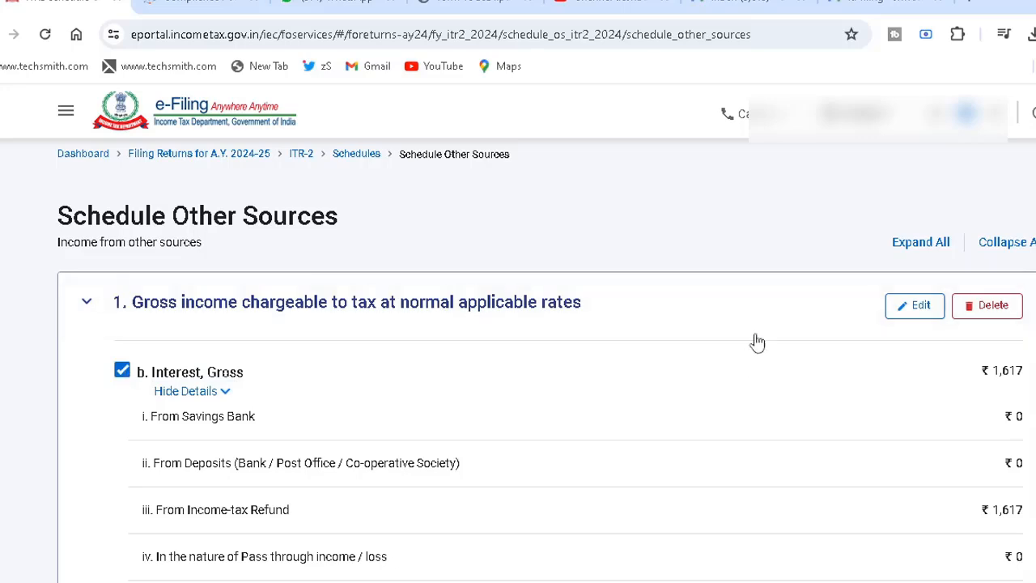
{"action": "left_click", "coordinate": [921, 308]}
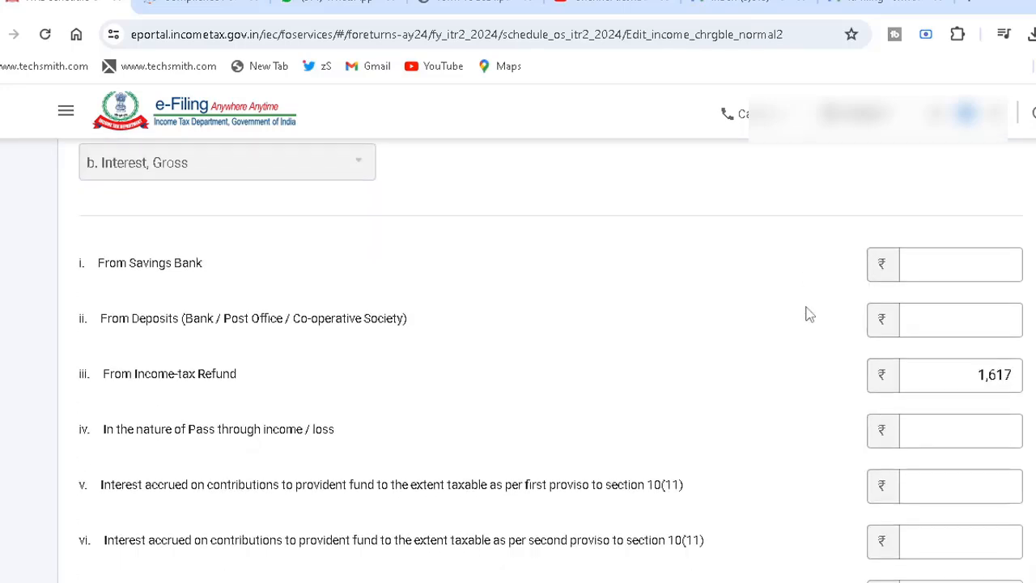
- Enter ₹2,000 as interest from savings bank, check it against the Taxpayer Information Summary, and save the gross interest entry
{"action": "left_click", "coordinate": [947, 257]}
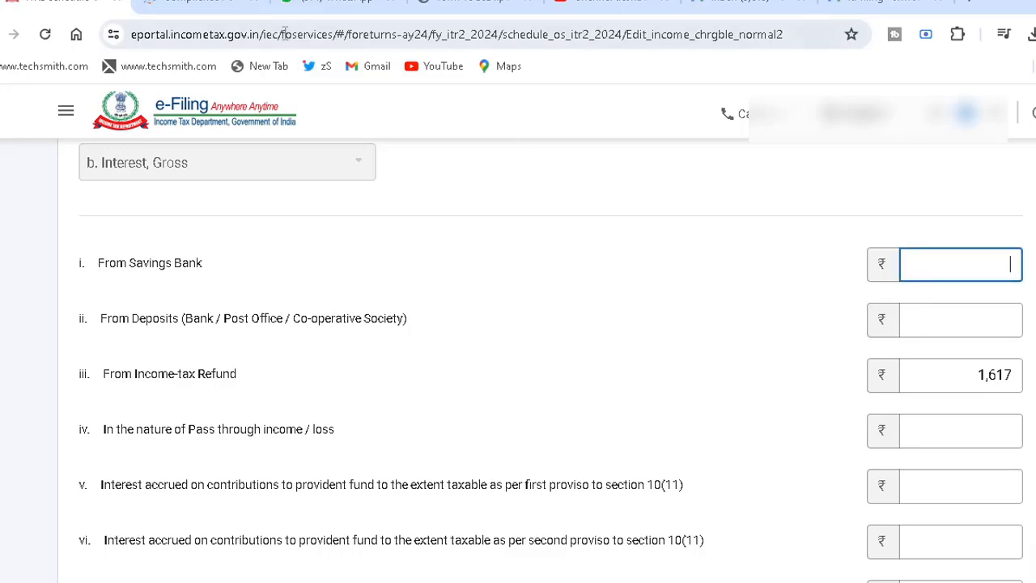
{"action": "type", "text": "2000"}
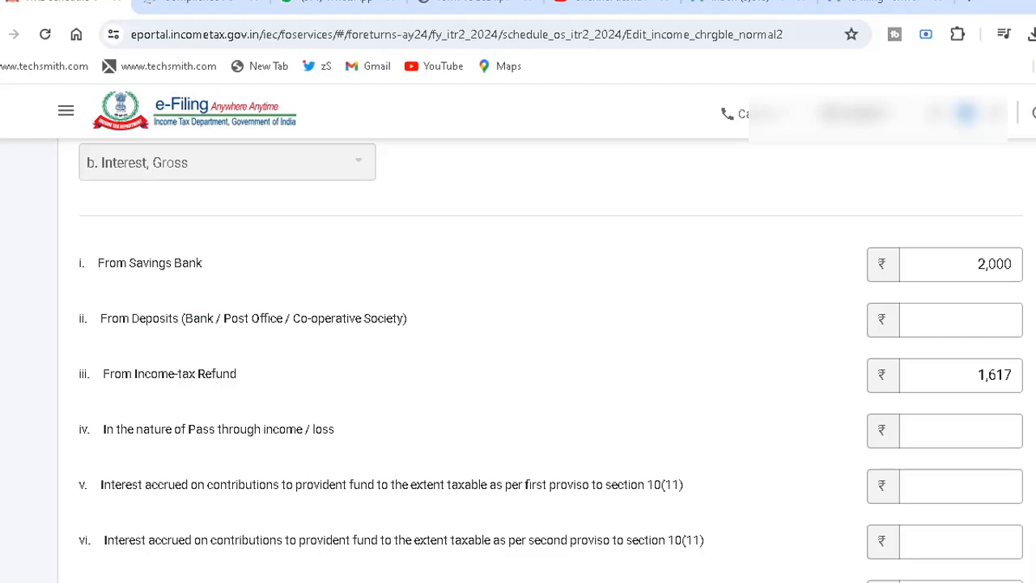
{"action": "key", "text": "ctrl+Tab"}
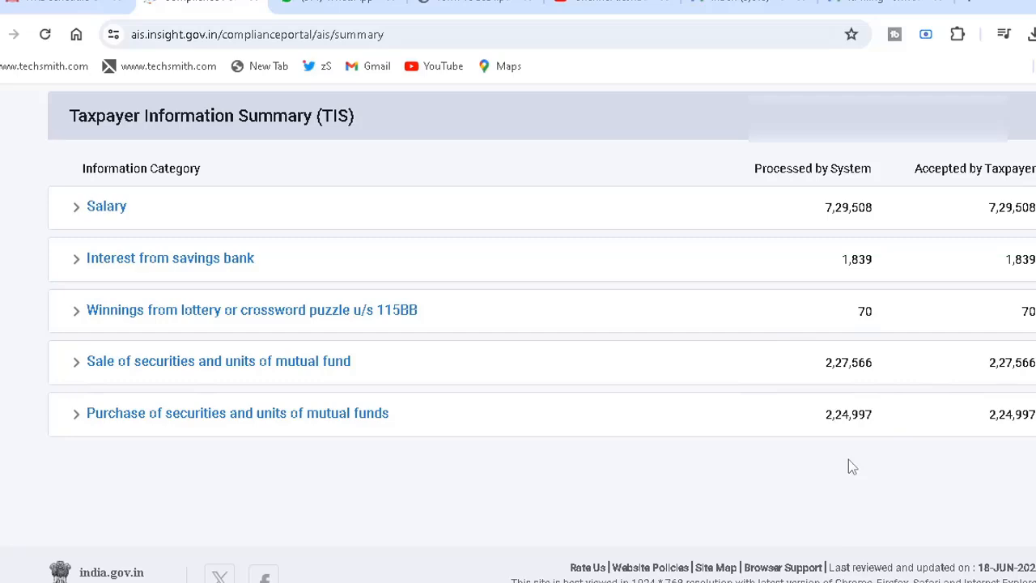
{"action": "left_click", "coordinate": [50, 5]}
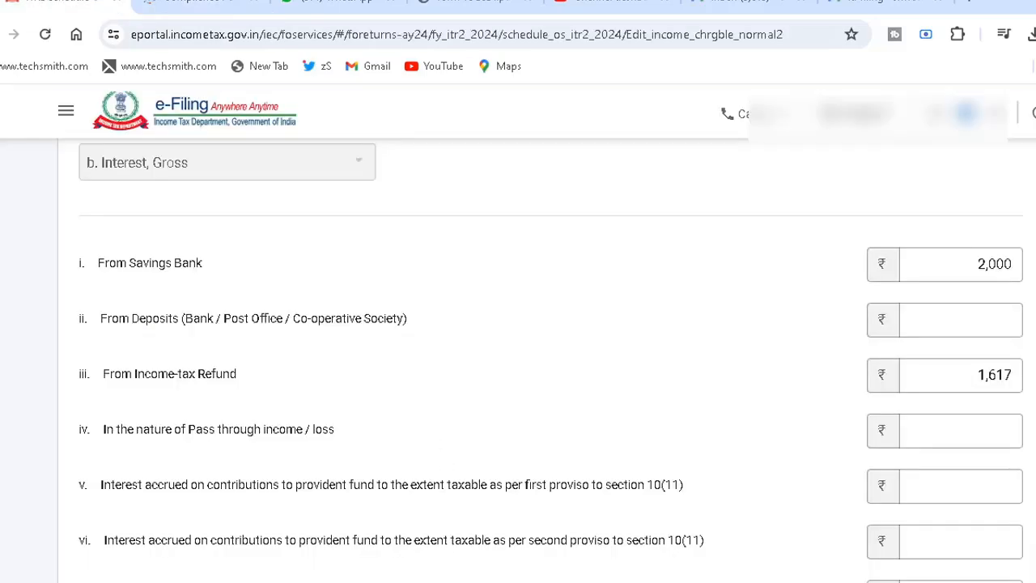
{"action": "scroll", "coordinate": [1018, 436], "scroll_direction": "down", "scroll_amount": 6}
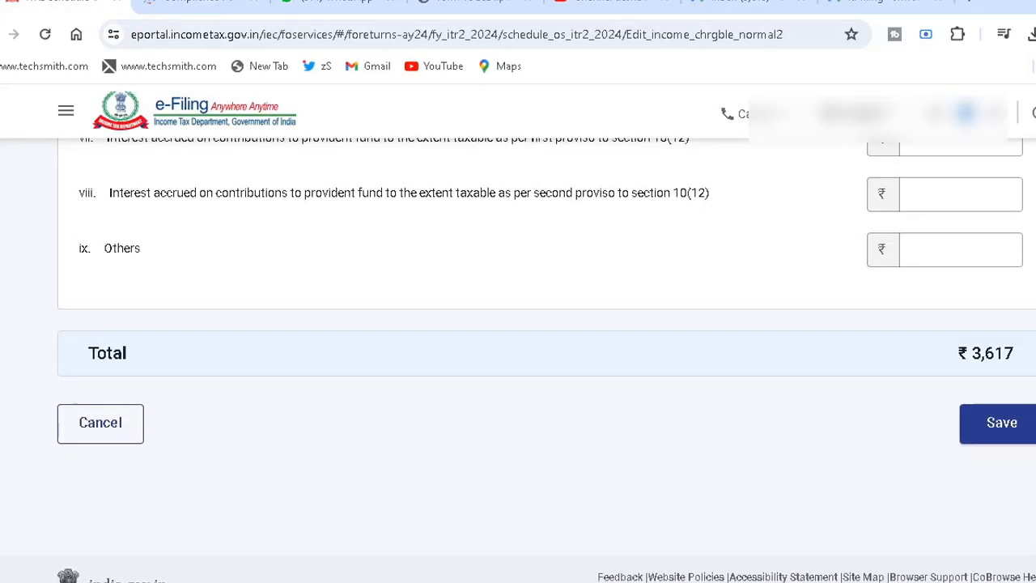
{"action": "left_click", "coordinate": [1001, 425]}
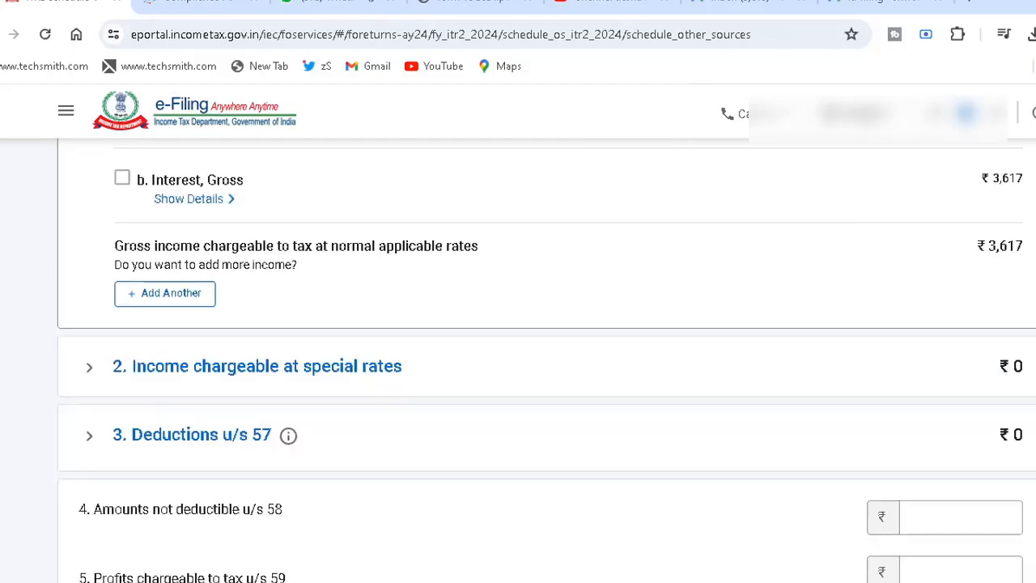
- Start an entry for income chargeable at special rates and, after checking the Taxpayer Information Summary, choose winnings from lotteries and crossword puzzles u/s 115BB
{"action": "scroll", "coordinate": [547, 360], "scroll_direction": "down", "scroll_amount": 1}
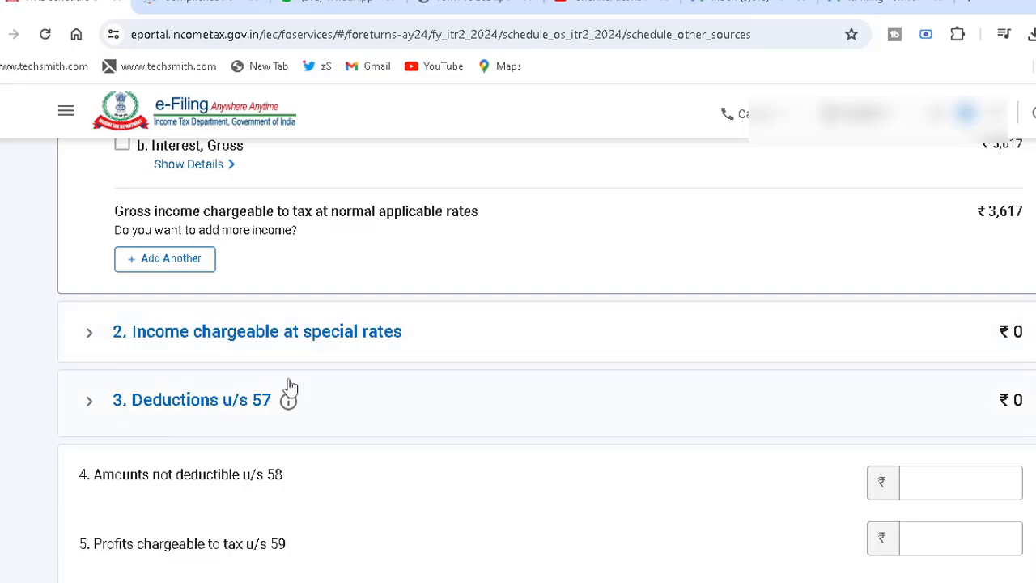
{"action": "left_click", "coordinate": [478, 348]}
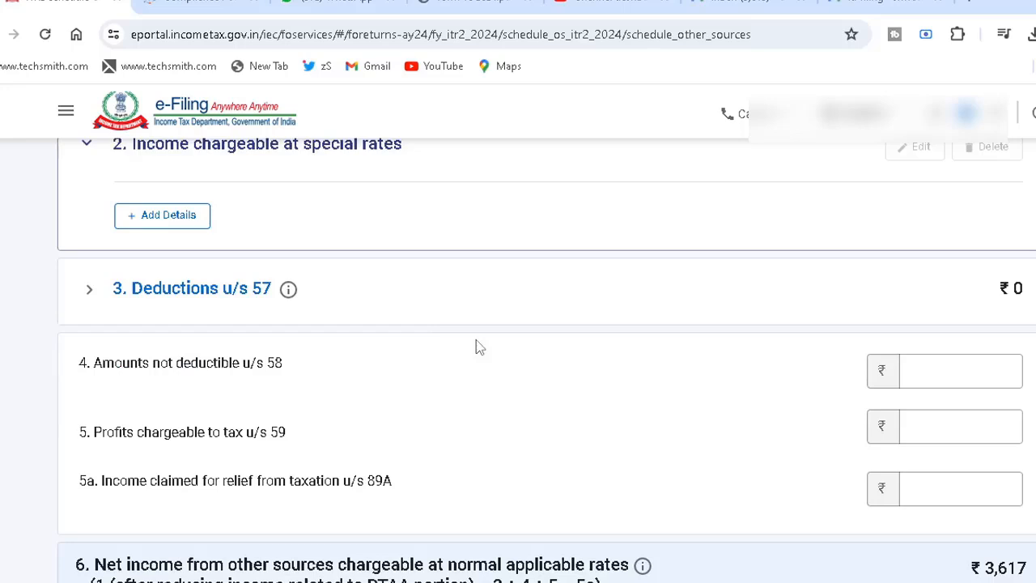
{"action": "scroll", "coordinate": [404, 386], "scroll_direction": "up", "scroll_amount": 3}
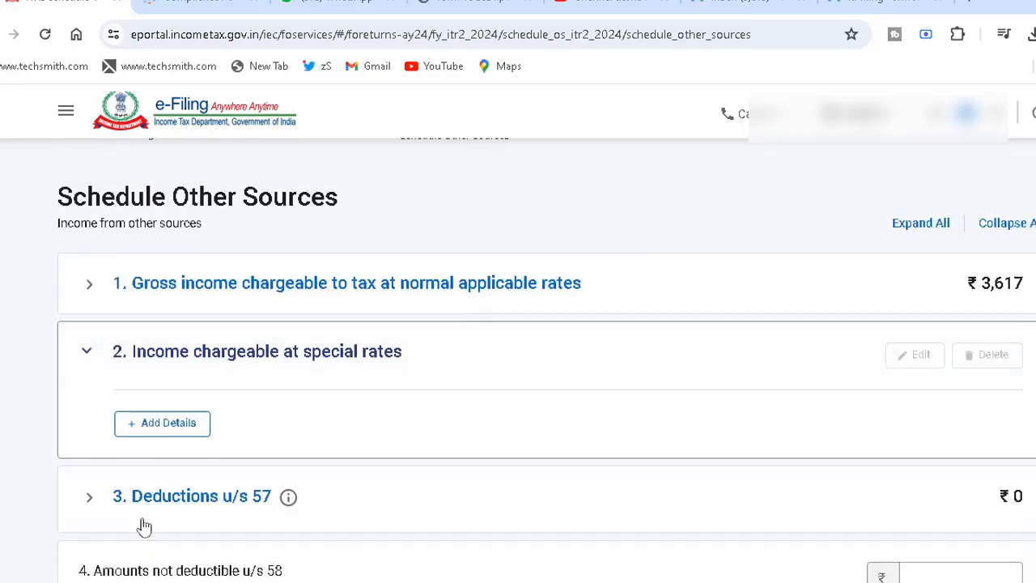
{"action": "left_click", "coordinate": [191, 429]}
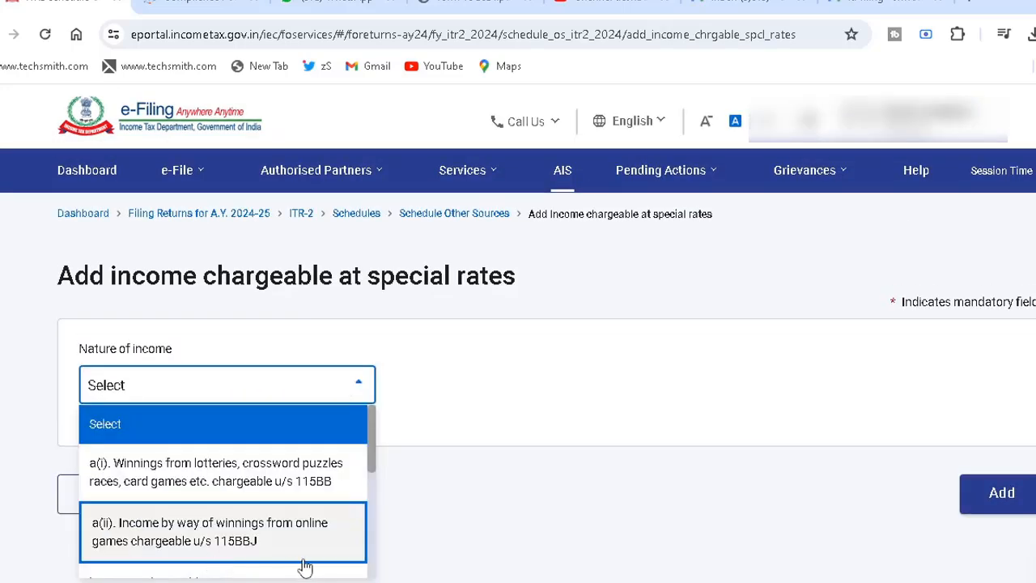
{"action": "left_click", "coordinate": [202, 4]}
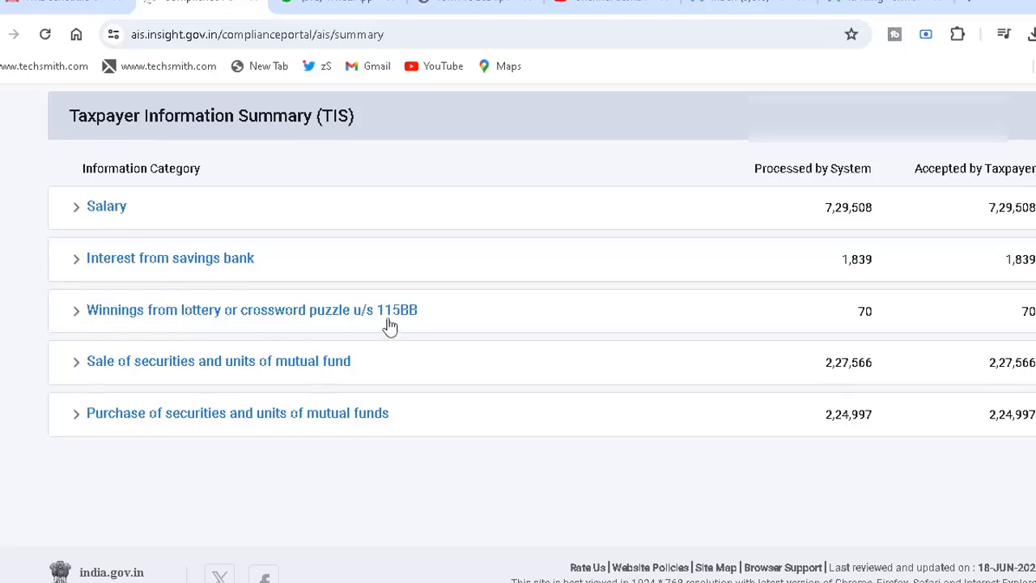
{"action": "left_click", "coordinate": [77, 8]}
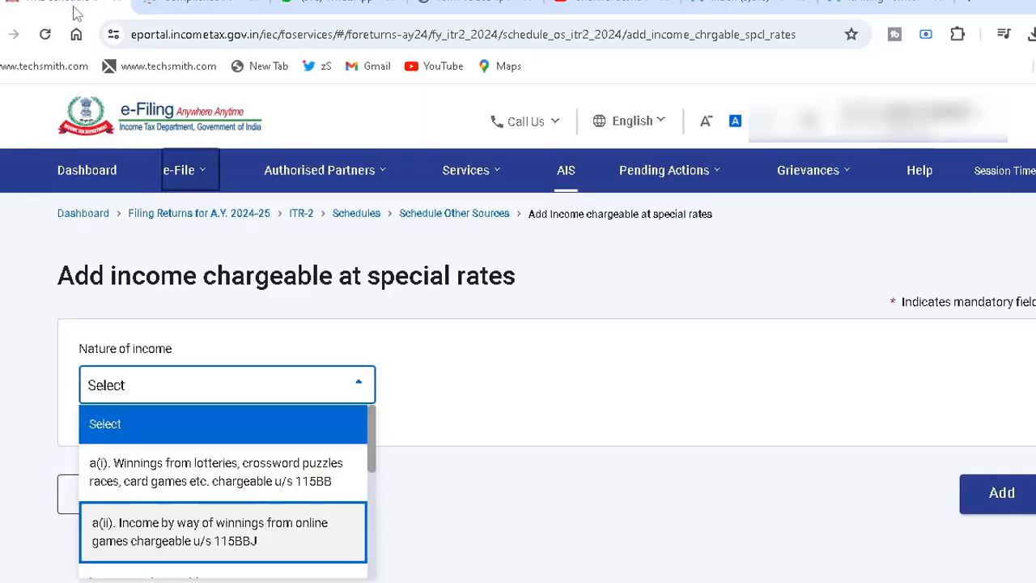
{"action": "left_click", "coordinate": [300, 481]}
- Check the lottery winnings in the Taxpayer Information Summary, enter ₹100 as the amount, and add the special-rate income
{"action": "left_click", "coordinate": [182, 534]}
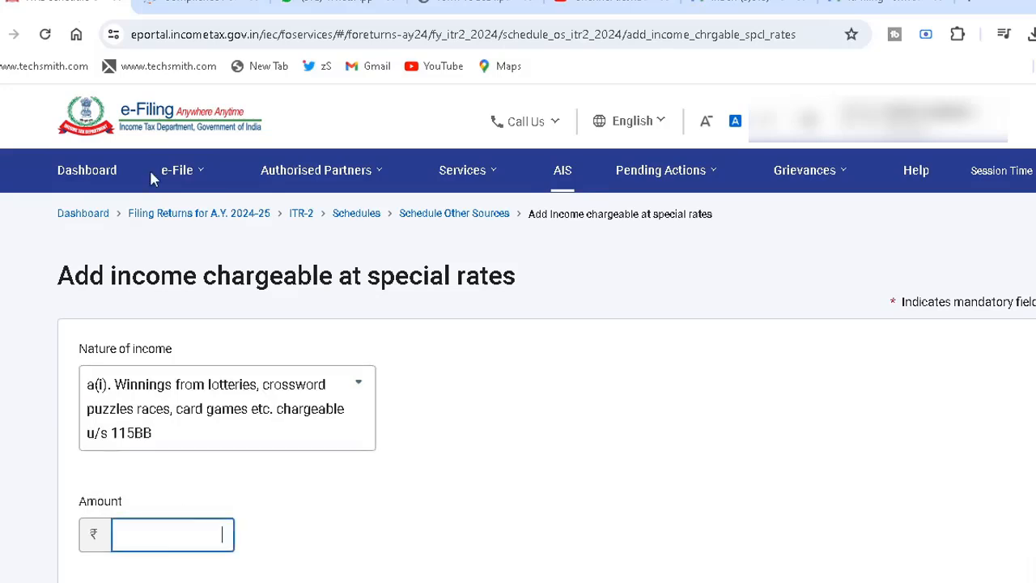
{"action": "left_click", "coordinate": [203, 8]}
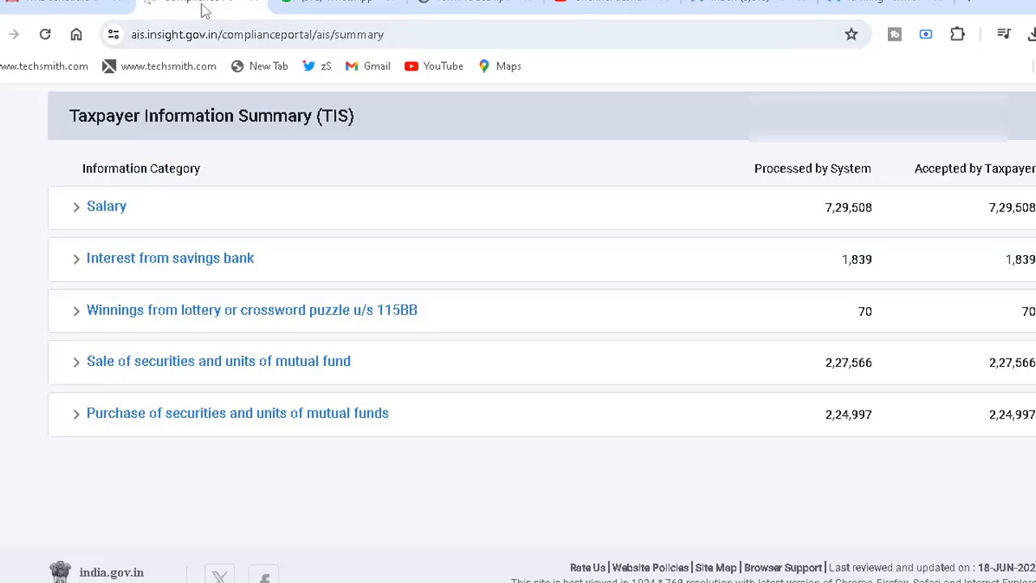
{"action": "left_click", "coordinate": [65, 6]}
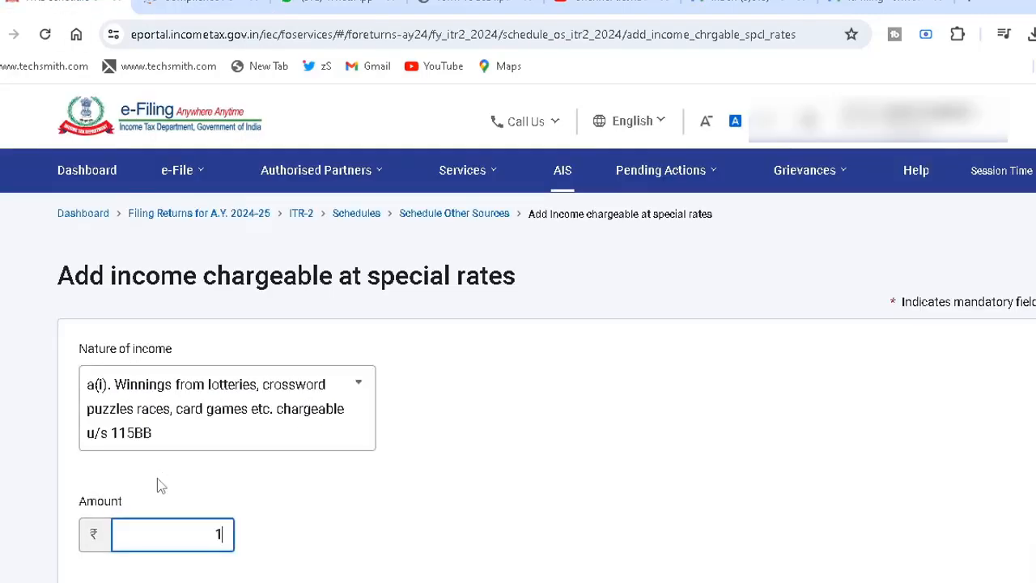
{"action": "type", "text": "00"}
{"action": "left_click", "coordinate": [251, 483]}
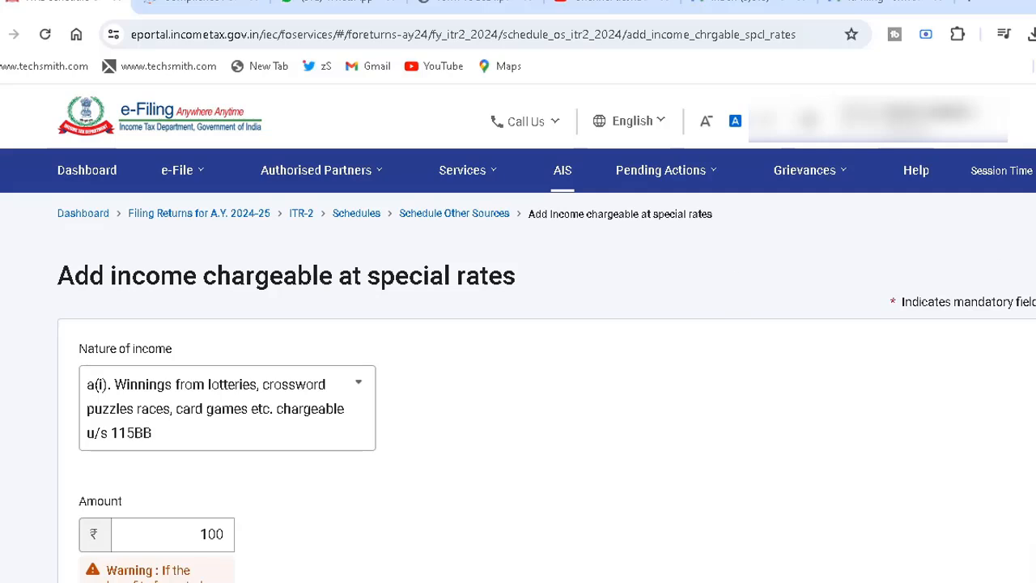
{"action": "scroll", "coordinate": [802, 461], "scroll_direction": "down", "scroll_amount": 5}
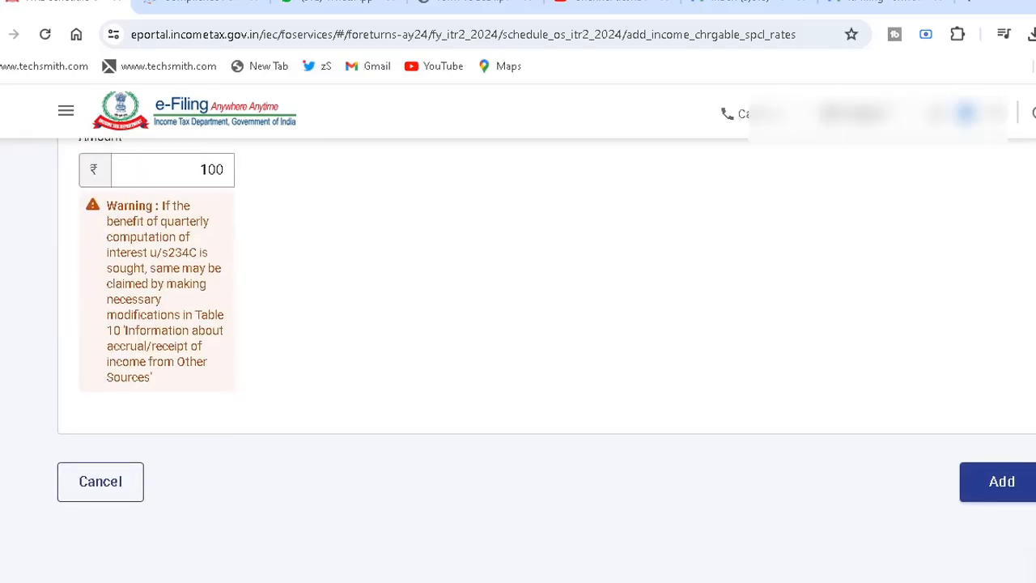
{"action": "left_click", "coordinate": [1000, 498]}
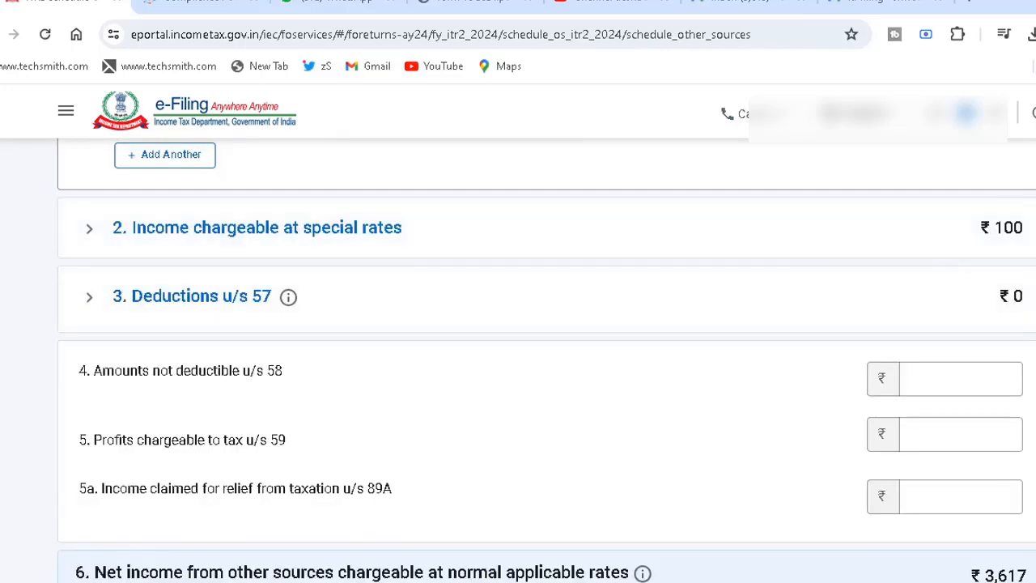
- Expand the accrual/receipt information for other sources and enter 0 for lottery winnings in the three periods from 16/6 to 15/3
{"action": "scroll", "coordinate": [546, 362], "scroll_direction": "down", "scroll_amount": 5}
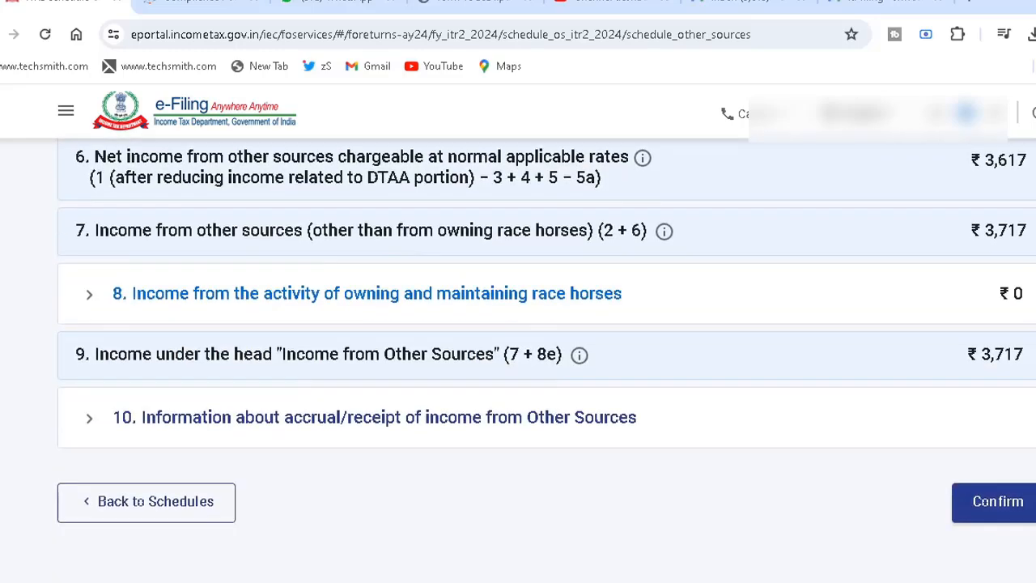
{"action": "left_click", "coordinate": [620, 430]}
{"action": "scroll", "coordinate": [621, 430], "scroll_direction": "down", "scroll_amount": 2}
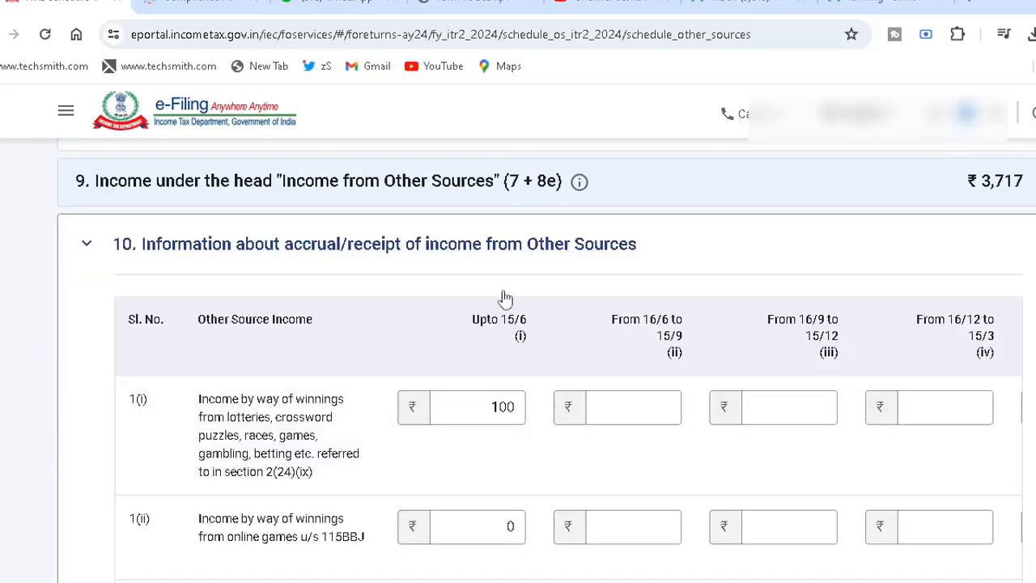
{"action": "left_click", "coordinate": [474, 411]}
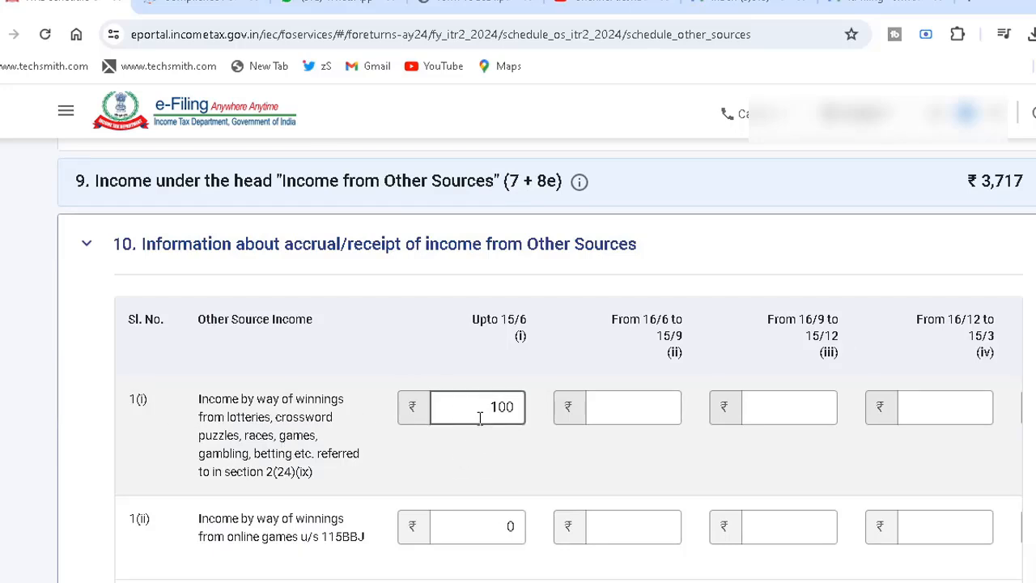
{"action": "left_click", "coordinate": [631, 408]}
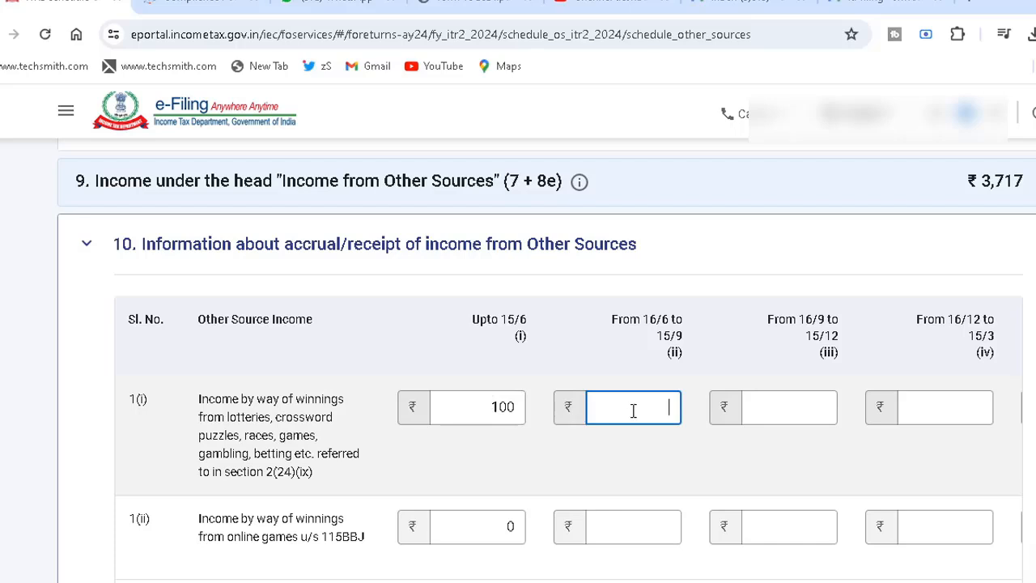
{"action": "type", "text": "0"}
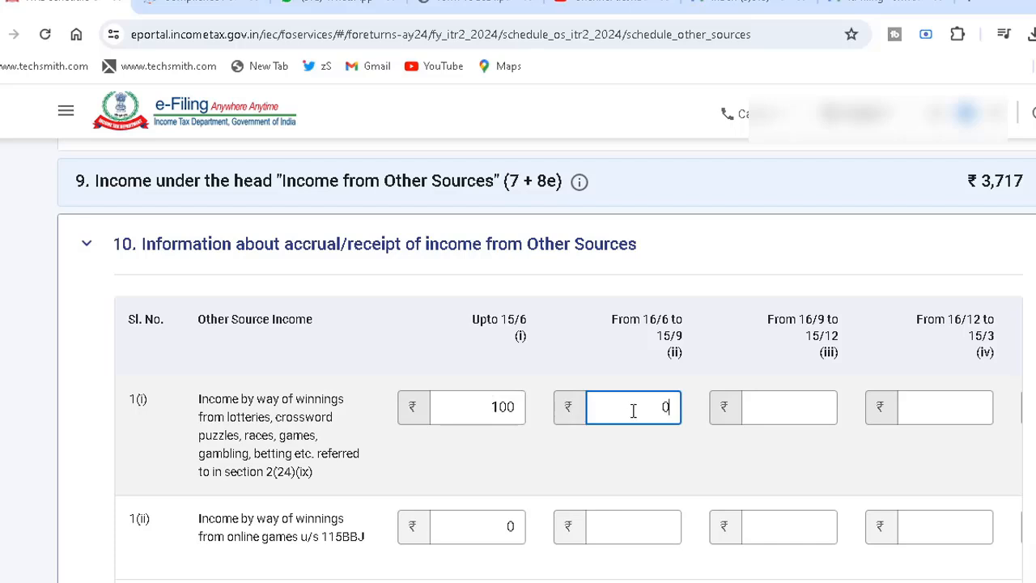
{"action": "left_click", "coordinate": [778, 413]}
{"action": "type", "text": "0"}
{"action": "left_click", "coordinate": [943, 410]}
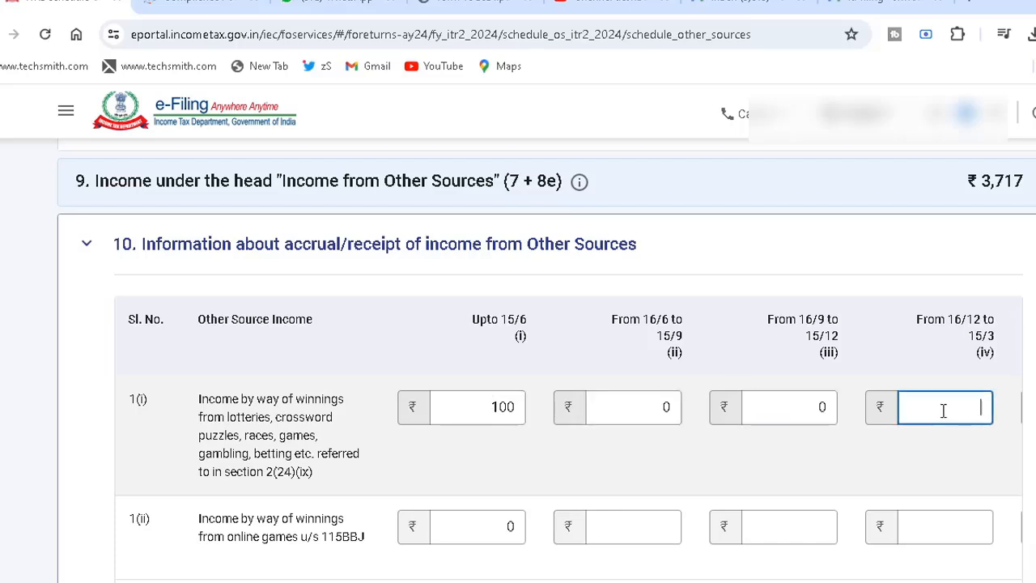
{"action": "type", "text": "0"}
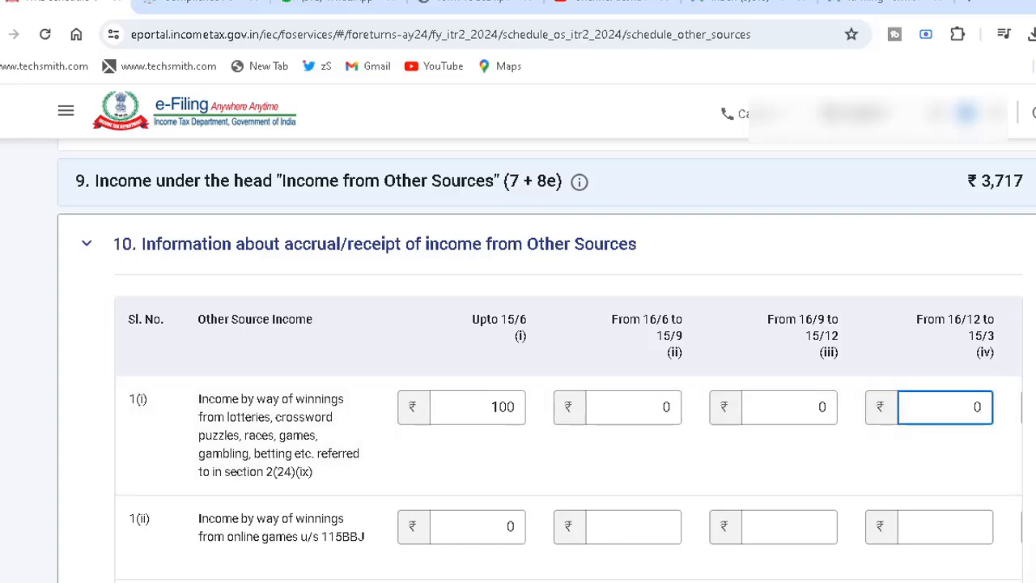
- Enter 0 for lottery winnings in the period from 16/3 to 31/3 and confirm Schedule Other Sources
{"action": "scroll", "coordinate": [567, 360], "scroll_direction": "down", "scroll_amount": 10}
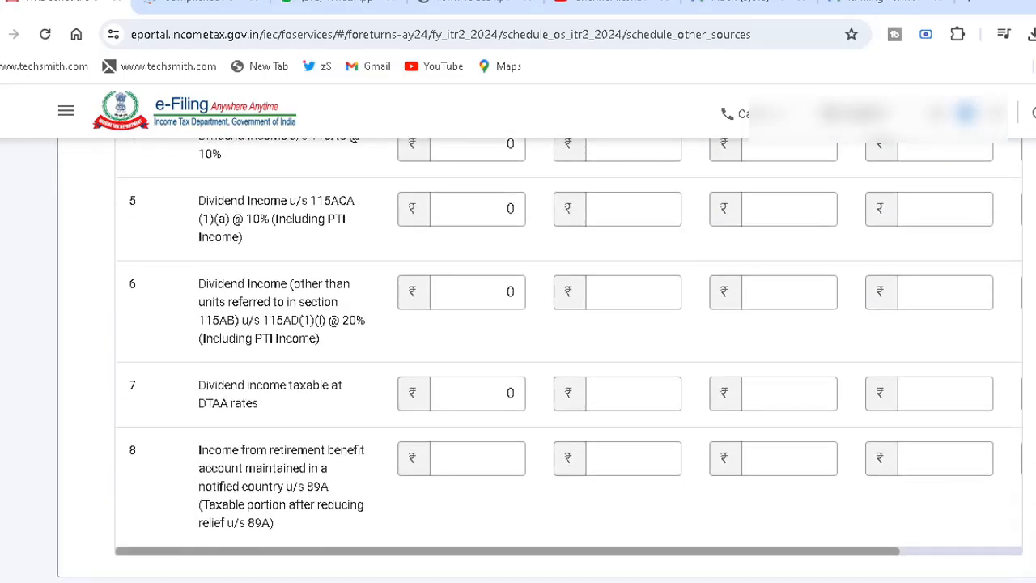
{"action": "left_click_drag", "start_coordinate": [892, 555], "coordinate": [1018, 555]}
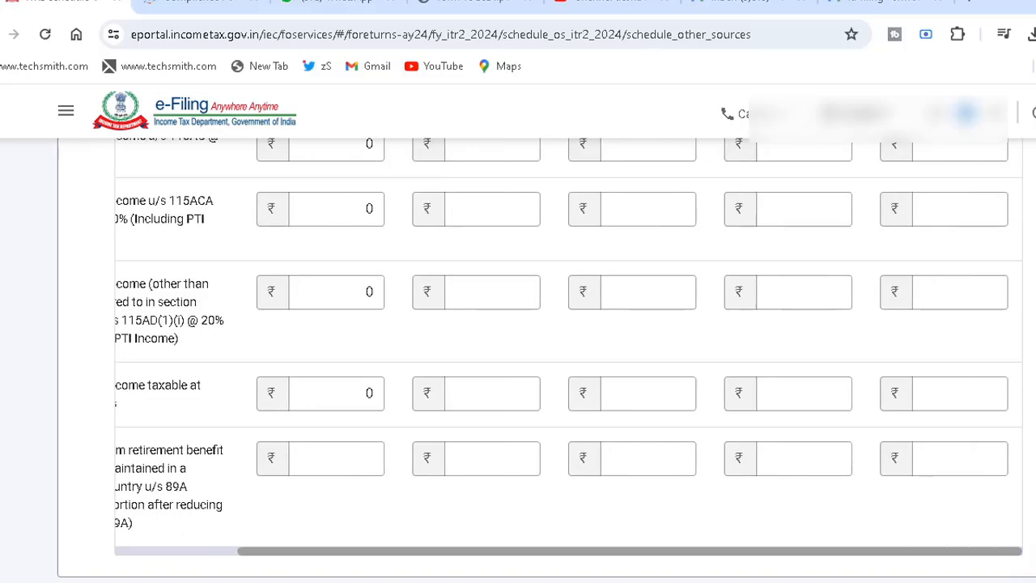
{"action": "scroll", "coordinate": [566, 360], "scroll_direction": "up", "scroll_amount": 10}
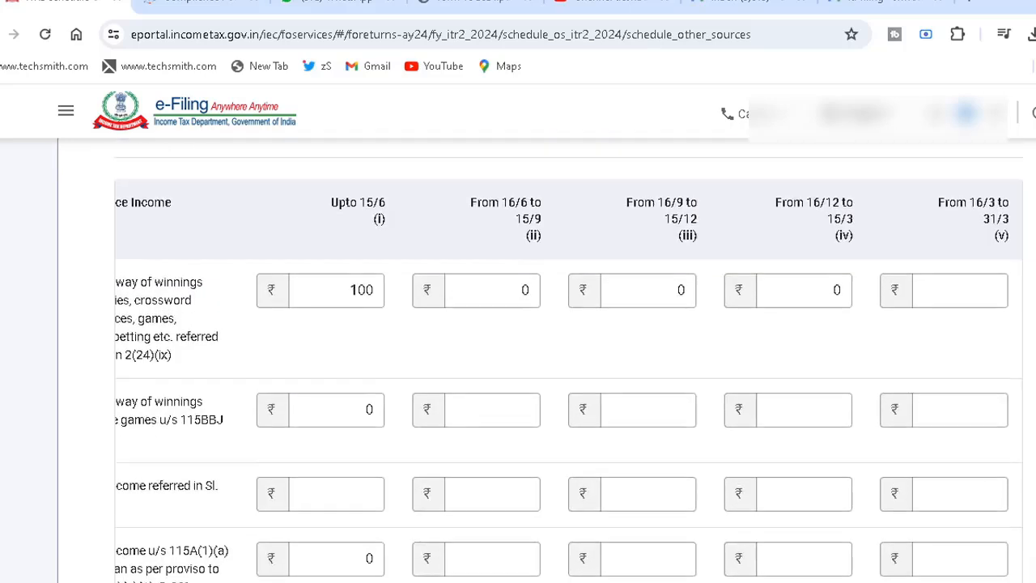
{"action": "left_click", "coordinate": [982, 295]}
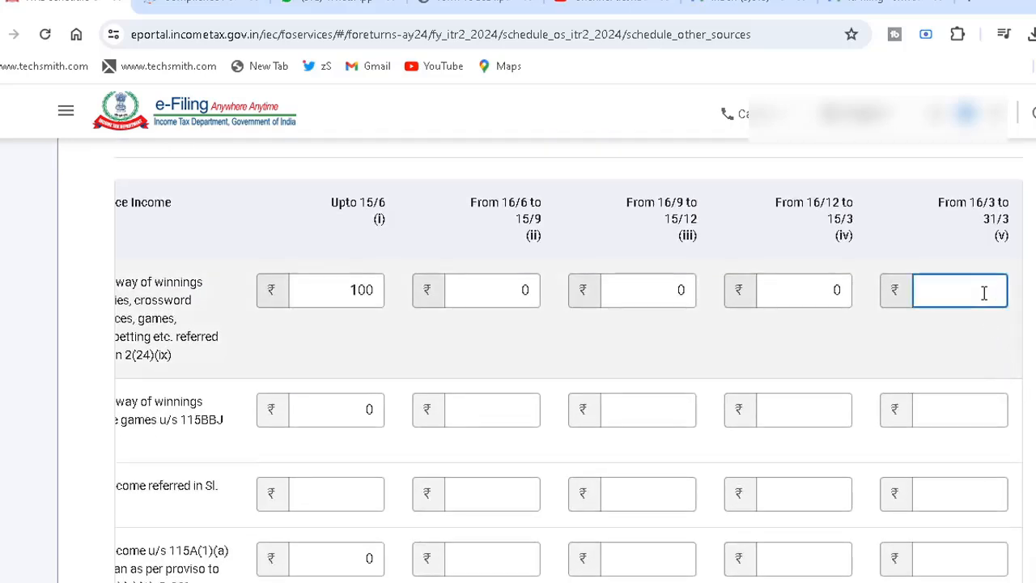
{"action": "type", "text": "0"}
{"action": "left_click", "coordinate": [1031, 334]}
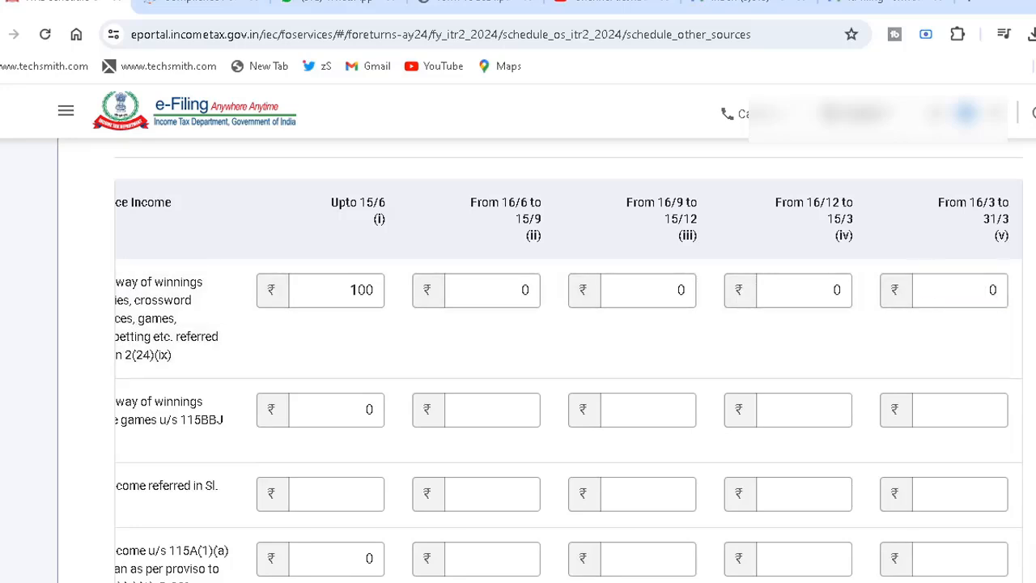
{"action": "scroll", "coordinate": [567, 360], "scroll_direction": "down", "scroll_amount": 6}
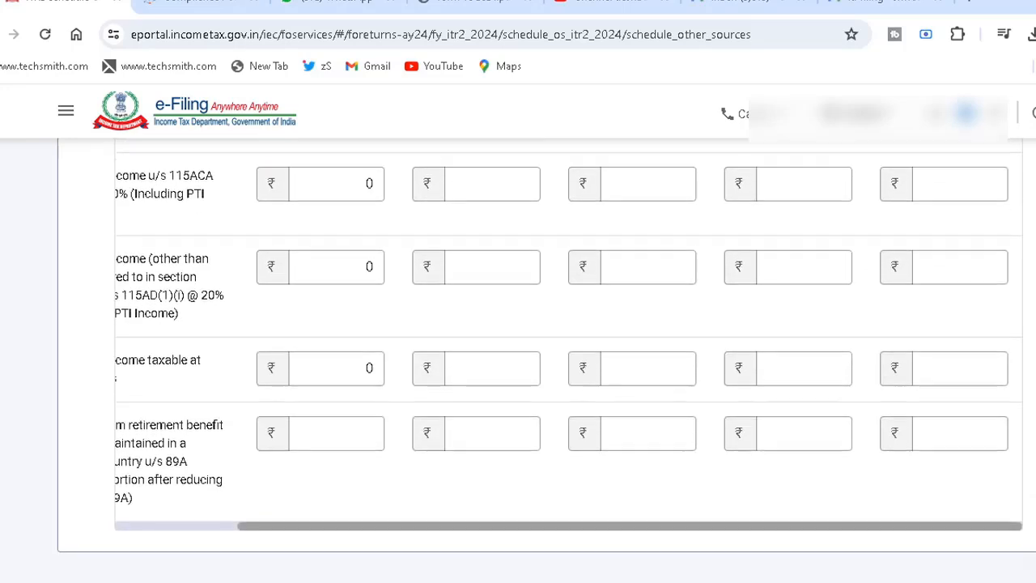
{"action": "left_click", "coordinate": [1003, 487]}
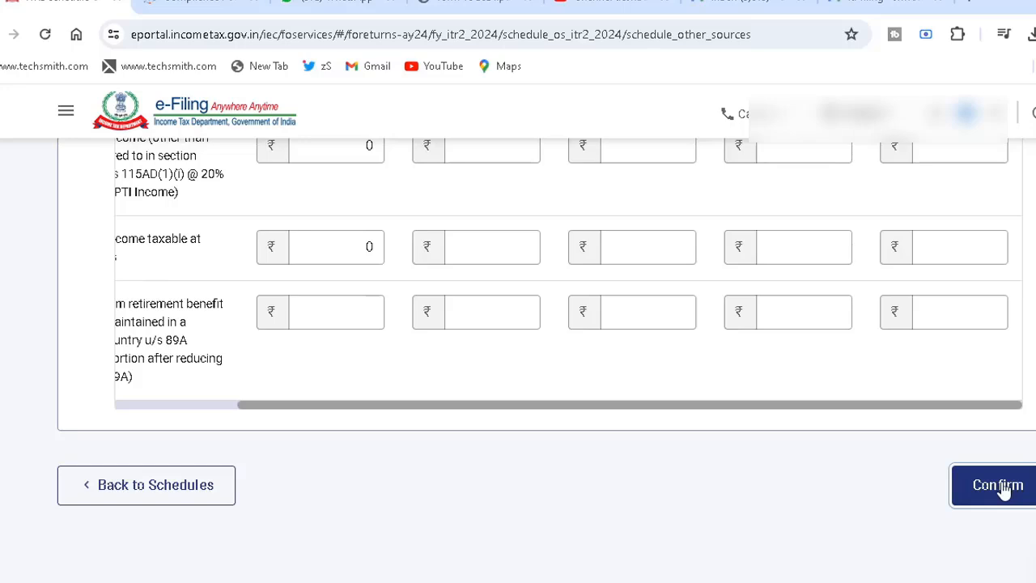
- Open Part B - TI from the schedule list, review the total income computation, and return to the schedules without confirming it
{"action": "scroll", "coordinate": [631, 446], "scroll_direction": "down", "scroll_amount": 3}
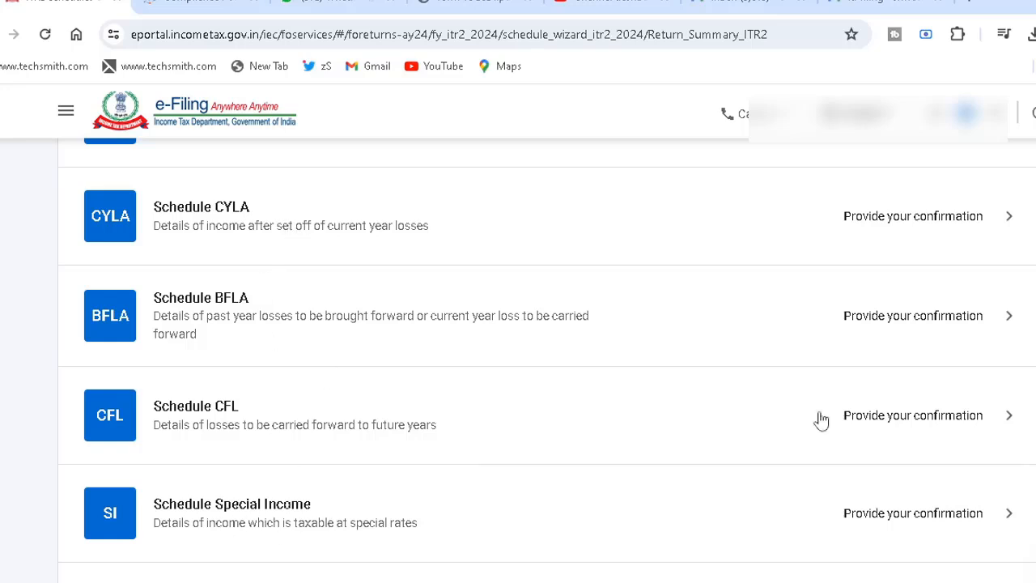
{"action": "scroll", "coordinate": [450, 284], "scroll_direction": "down", "scroll_amount": 3}
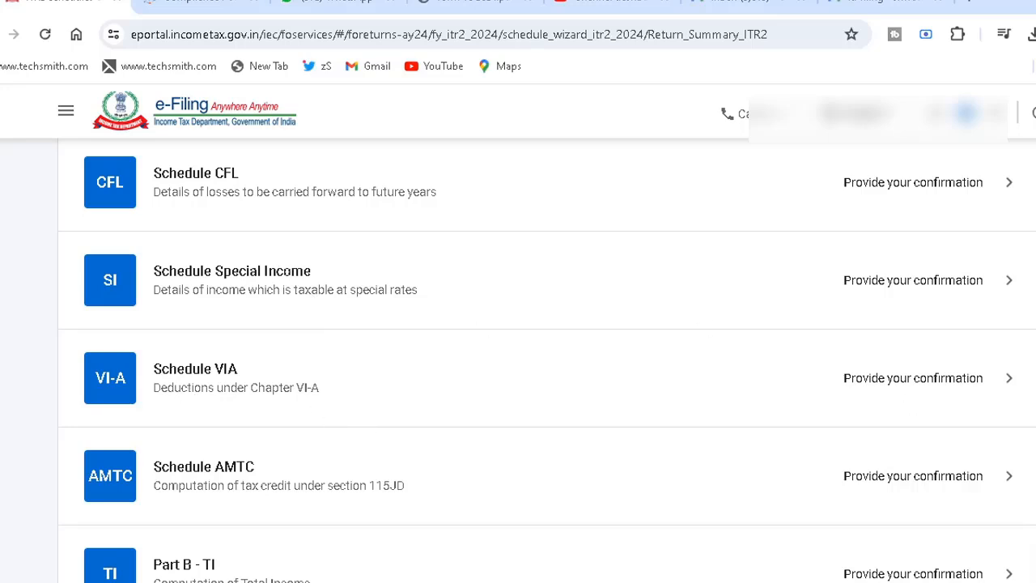
{"action": "scroll", "coordinate": [563, 334], "scroll_direction": "down", "scroll_amount": 2}
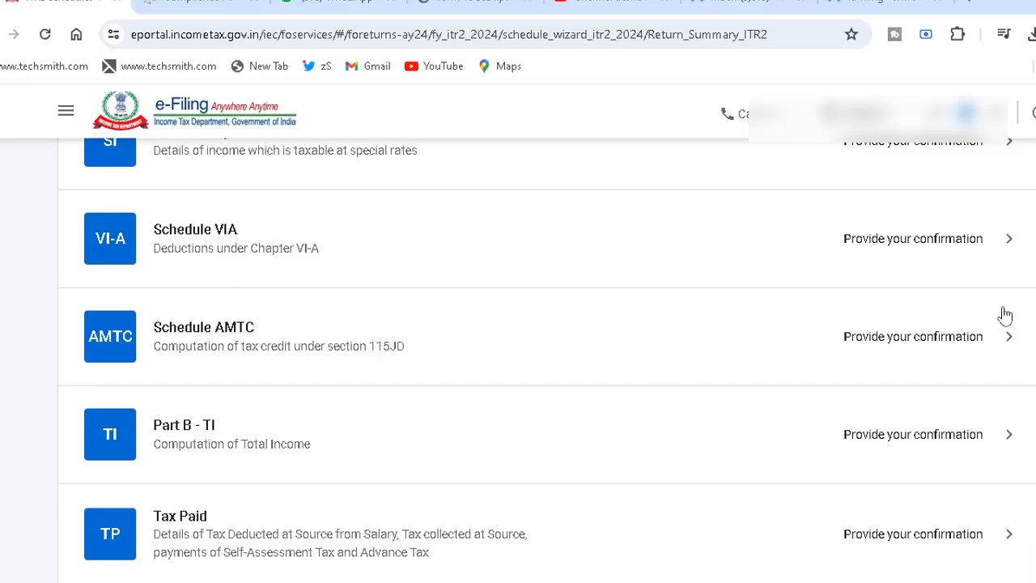
{"action": "scroll", "coordinate": [517, 356], "scroll_direction": "down", "scroll_amount": 2}
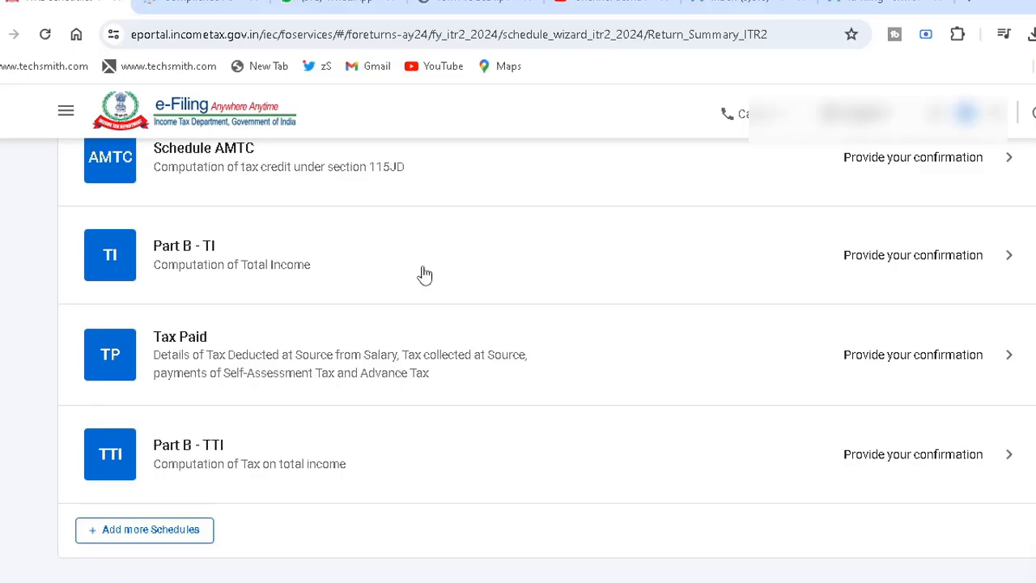
{"action": "left_click", "coordinate": [343, 269]}
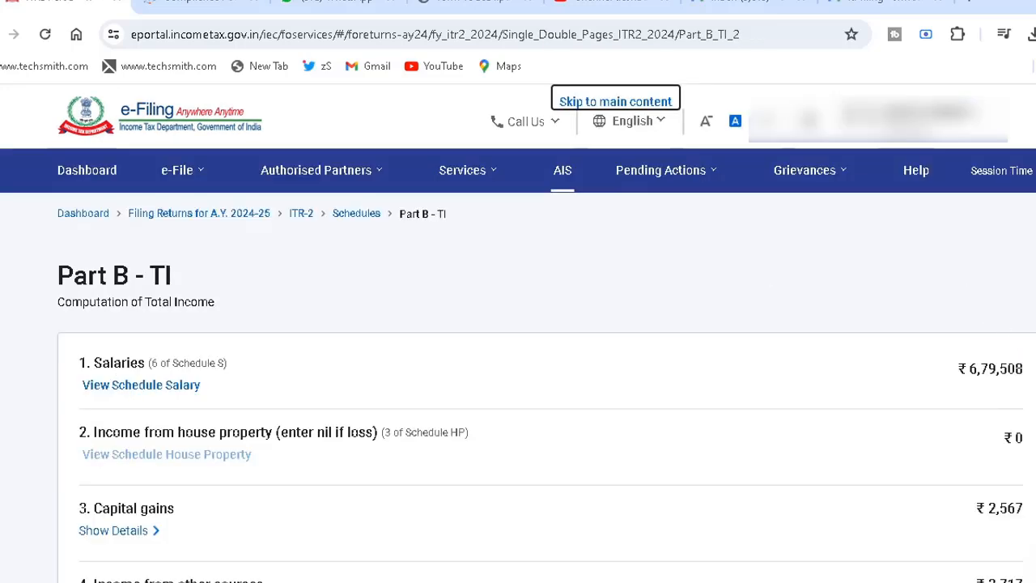
{"action": "scroll", "coordinate": [1002, 323], "scroll_direction": "down", "scroll_amount": 3}
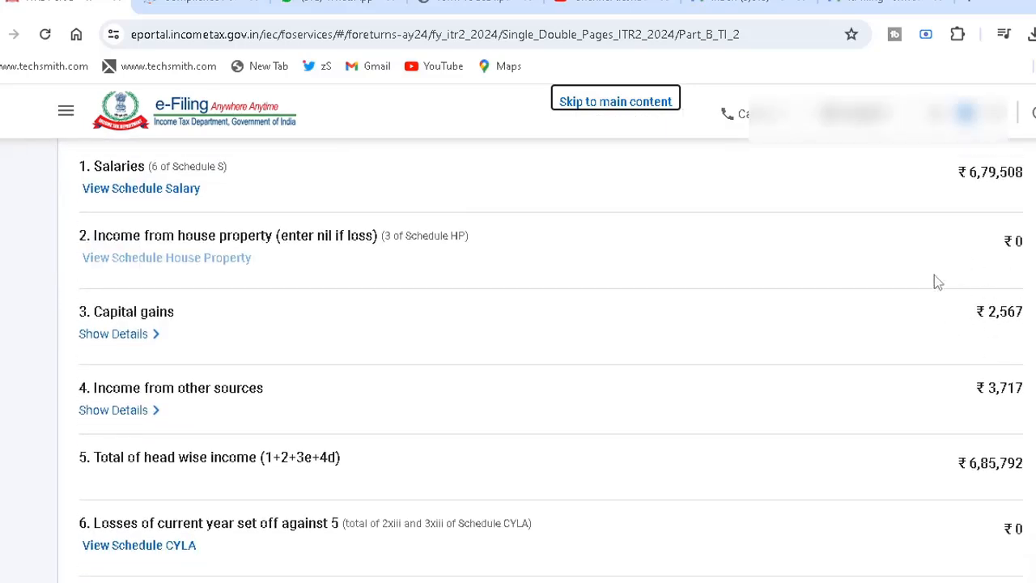
{"action": "scroll", "coordinate": [1029, 298], "scroll_direction": "down", "scroll_amount": 1}
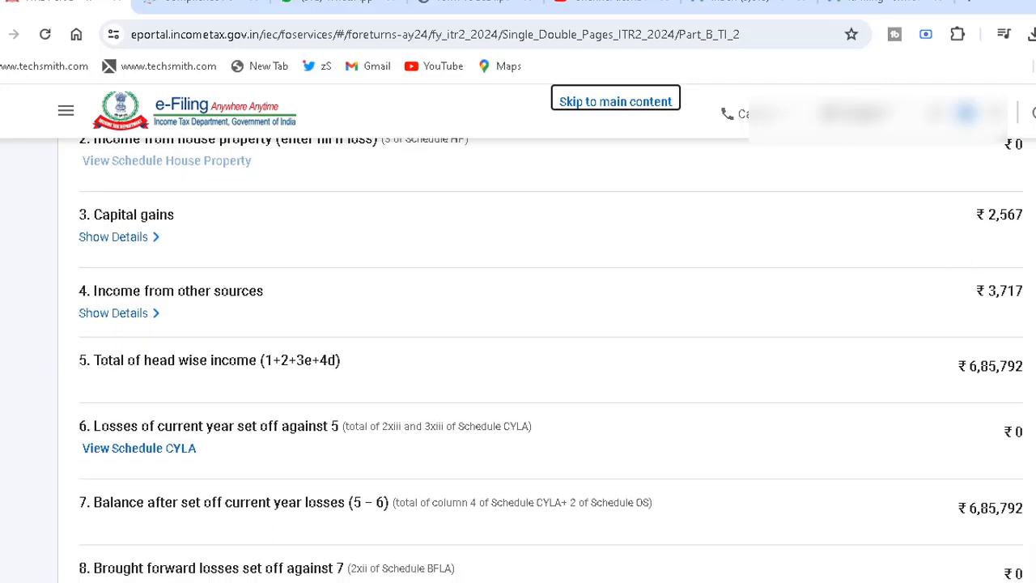
{"action": "scroll", "coordinate": [546, 332], "scroll_direction": "down", "scroll_amount": 12}
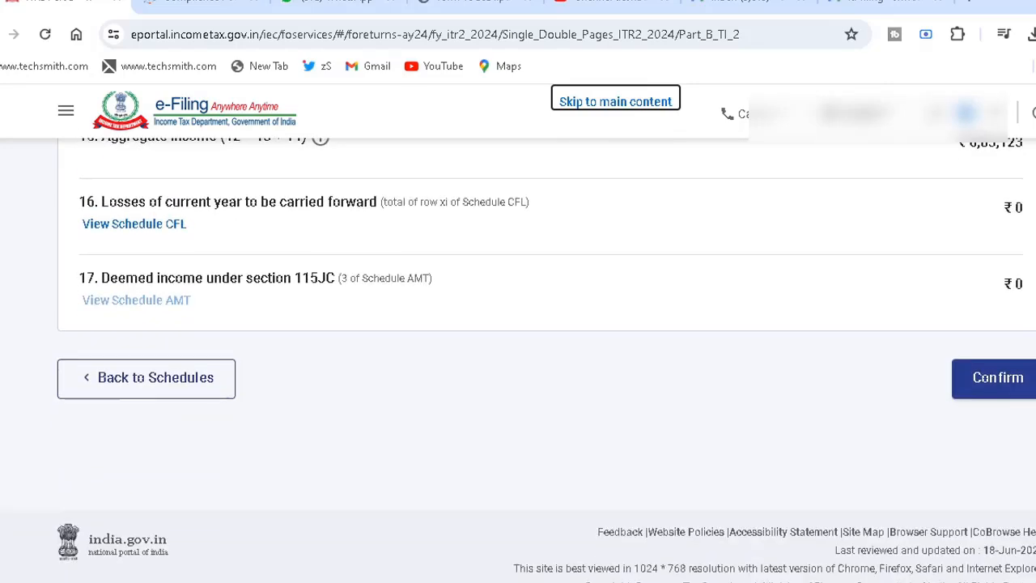
{"action": "scroll", "coordinate": [546, 332], "scroll_direction": "up", "scroll_amount": 1}
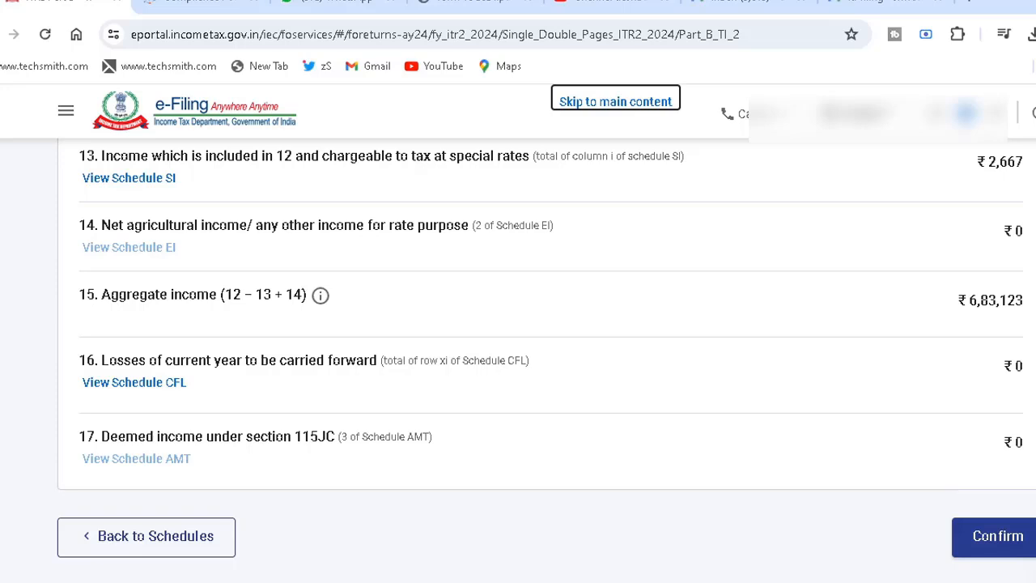
{"action": "scroll", "coordinate": [546, 355], "scroll_direction": "down", "scroll_amount": 2}
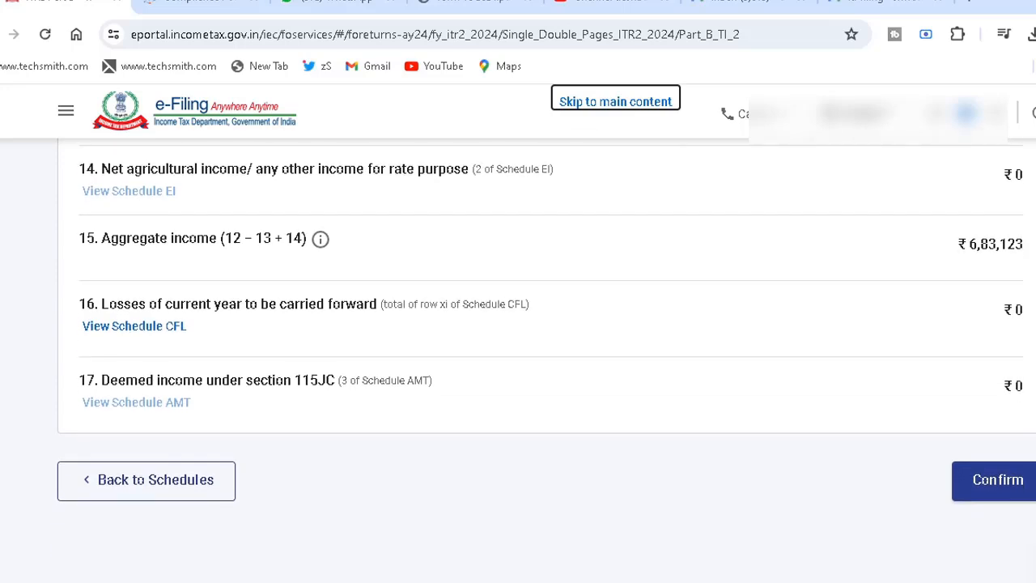
{"action": "left_click", "coordinate": [183, 481]}
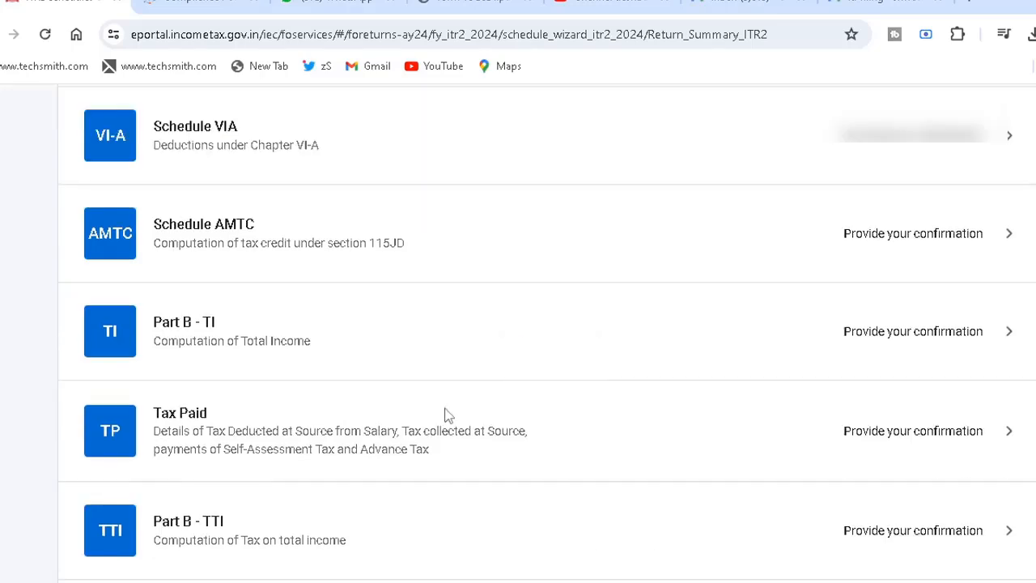
- Open the Tax Paid schedule, check the TDS on salary entry and the total taxes paid, and confirm the schedule
{"action": "left_click", "coordinate": [446, 416]}
{"action": "scroll", "coordinate": [447, 416], "scroll_direction": "down", "scroll_amount": 1}
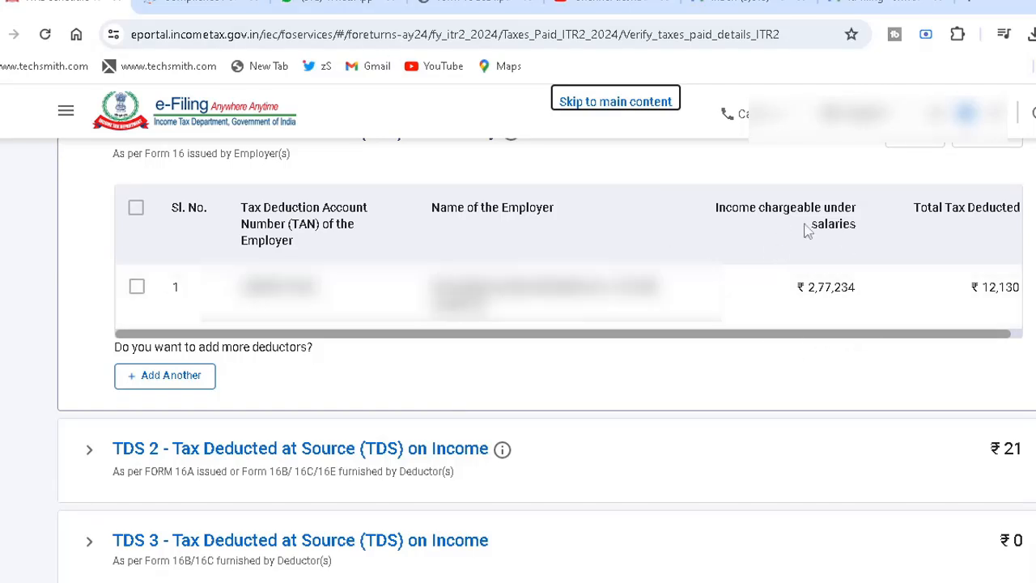
{"action": "left_click", "coordinate": [886, 336]}
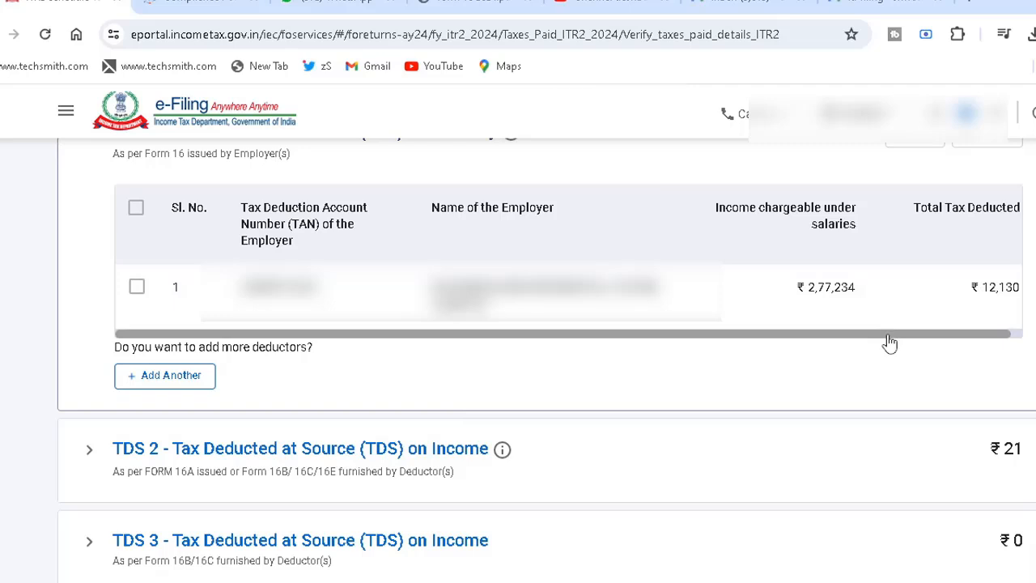
{"action": "left_click_drag", "start_coordinate": [887, 335], "coordinate": [971, 330]}
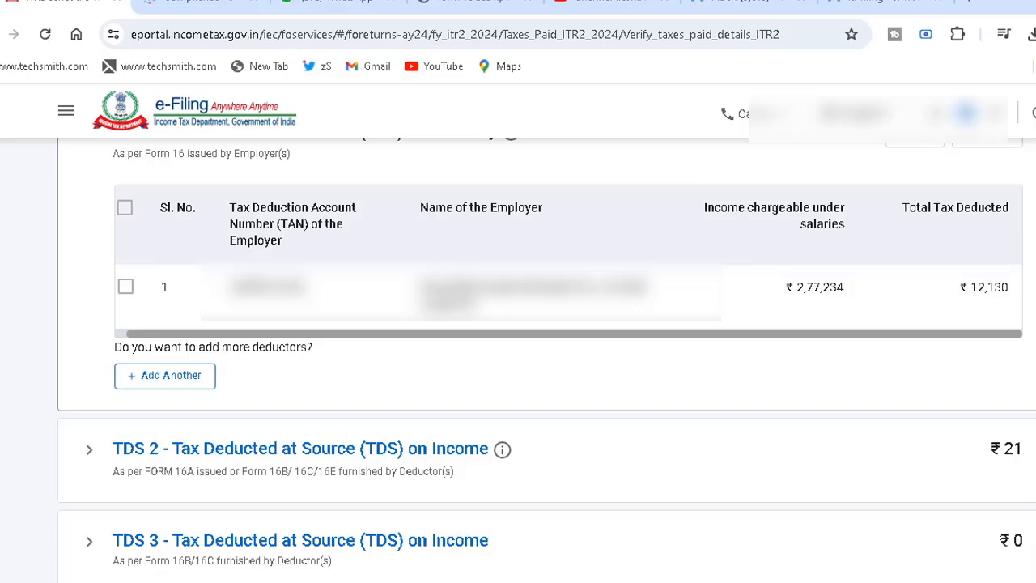
{"action": "scroll", "coordinate": [518, 324], "scroll_direction": "down", "scroll_amount": 5}
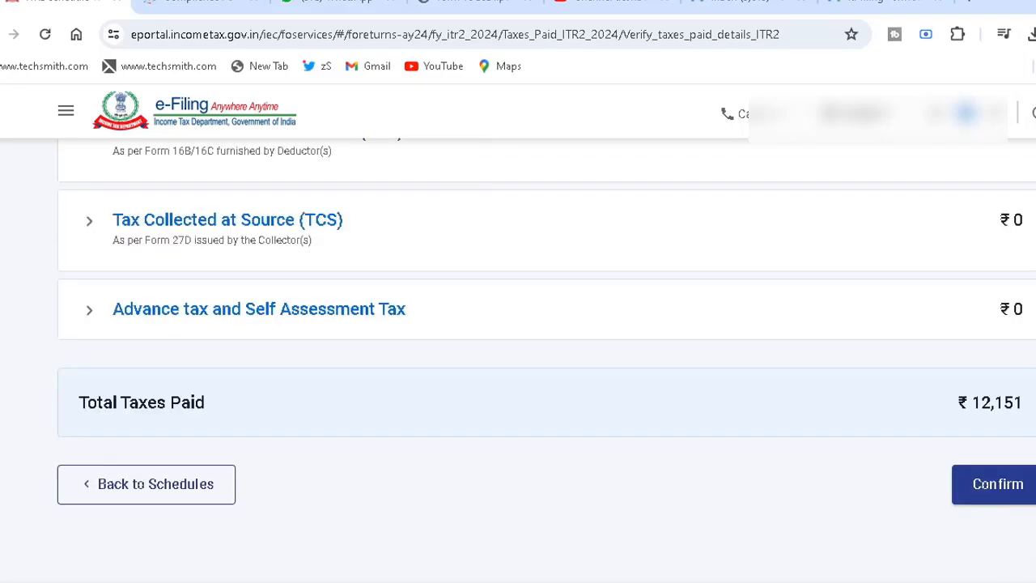
{"action": "left_click", "coordinate": [1011, 488]}
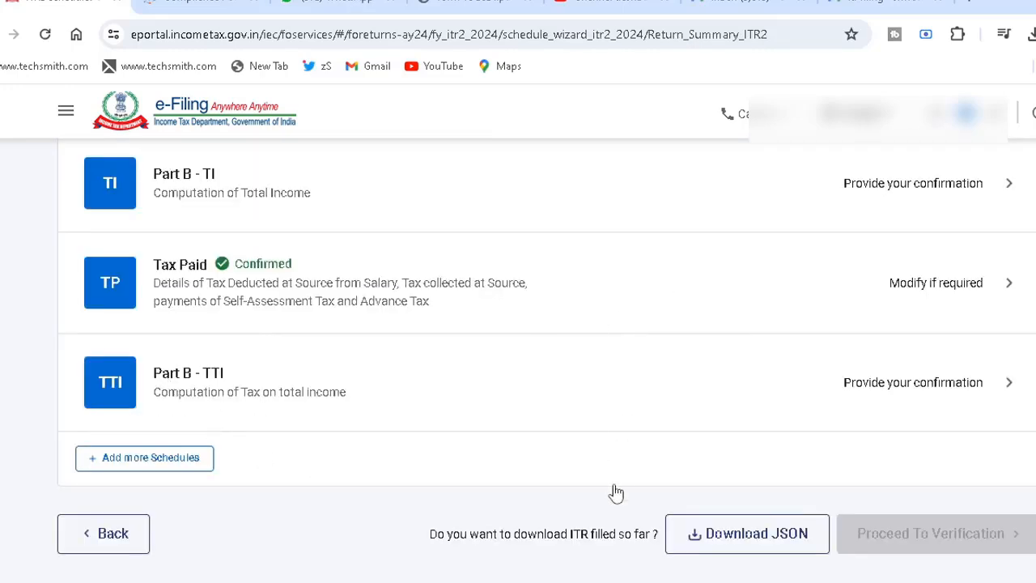
- Open Part B - TTI and expand the breakdown of tax payable on total income to review it with the section 87A rebate
{"action": "left_click", "coordinate": [375, 379]}
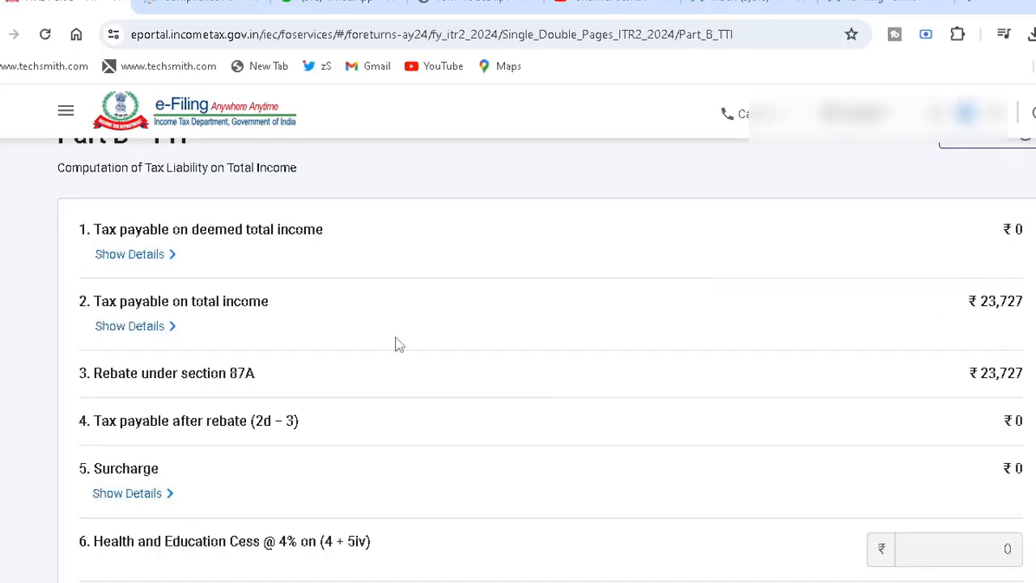
{"action": "left_click", "coordinate": [134, 326]}
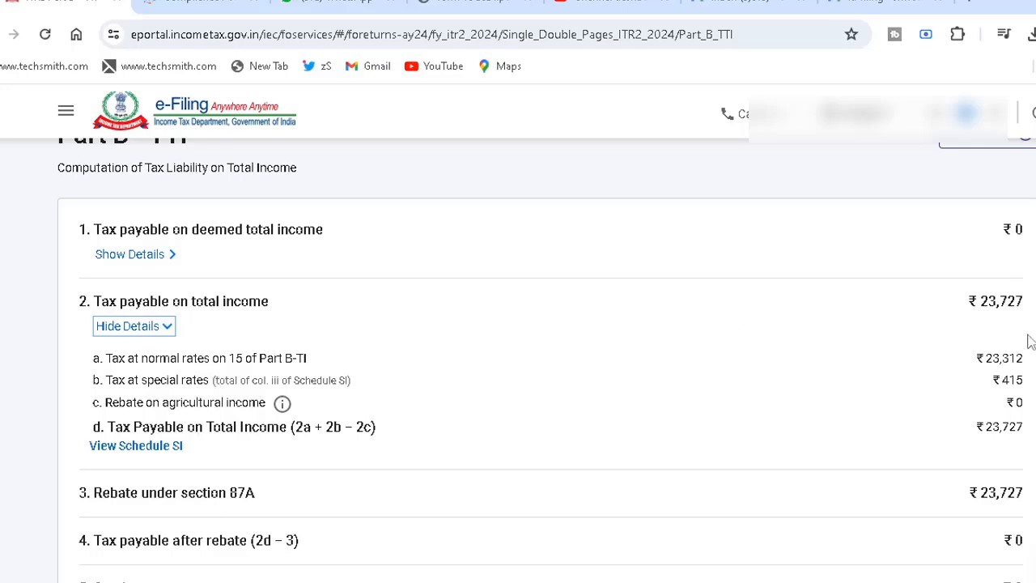
{"action": "scroll", "coordinate": [518, 356], "scroll_direction": "down", "scroll_amount": 8}
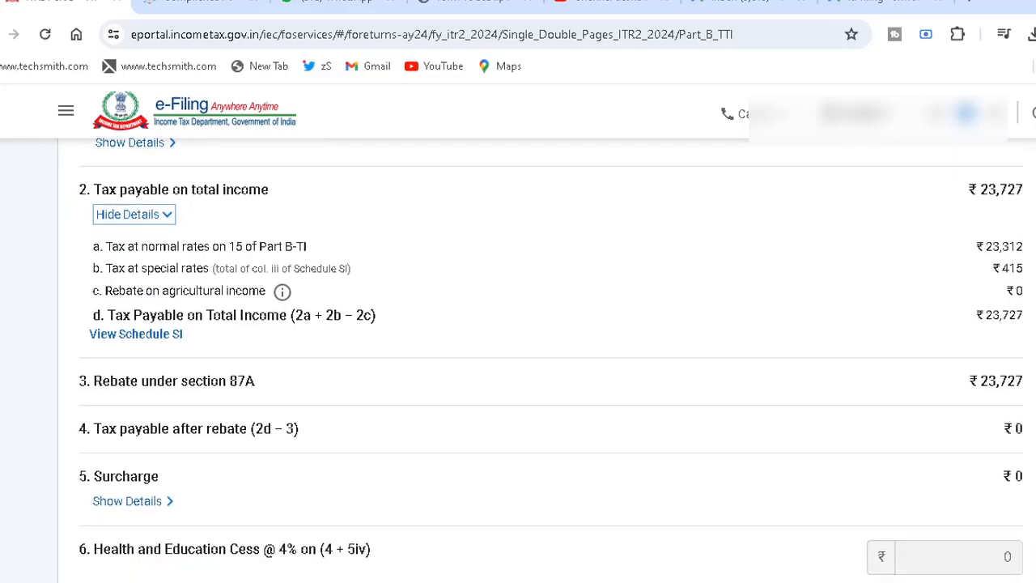
{"action": "scroll", "coordinate": [466, 394], "scroll_direction": "down", "scroll_amount": 4}
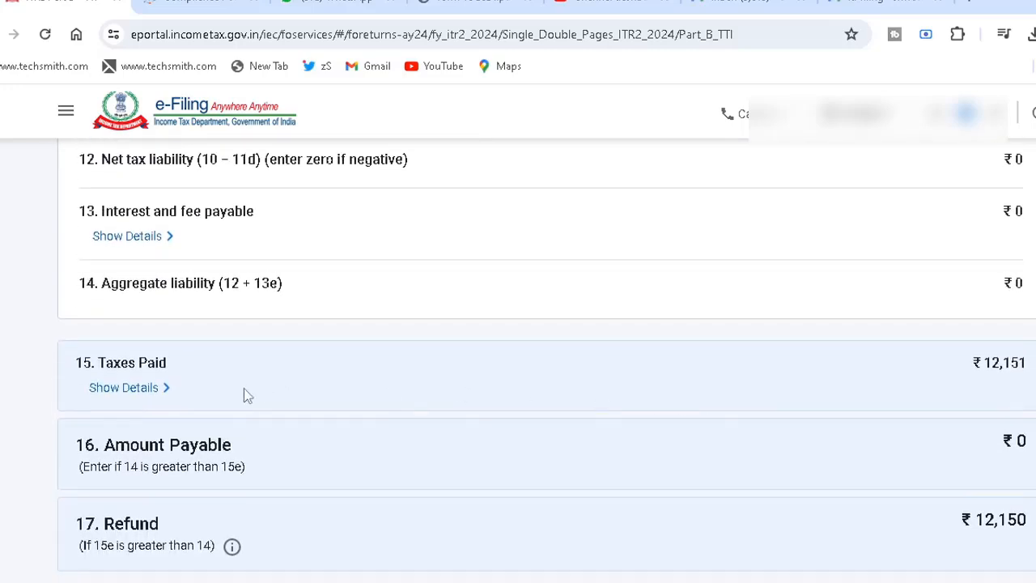
- Expand the Taxes Paid details in Part B - TTI and review the amount payable, the refund and the foreign asset declaration
{"action": "left_click", "coordinate": [123, 387]}
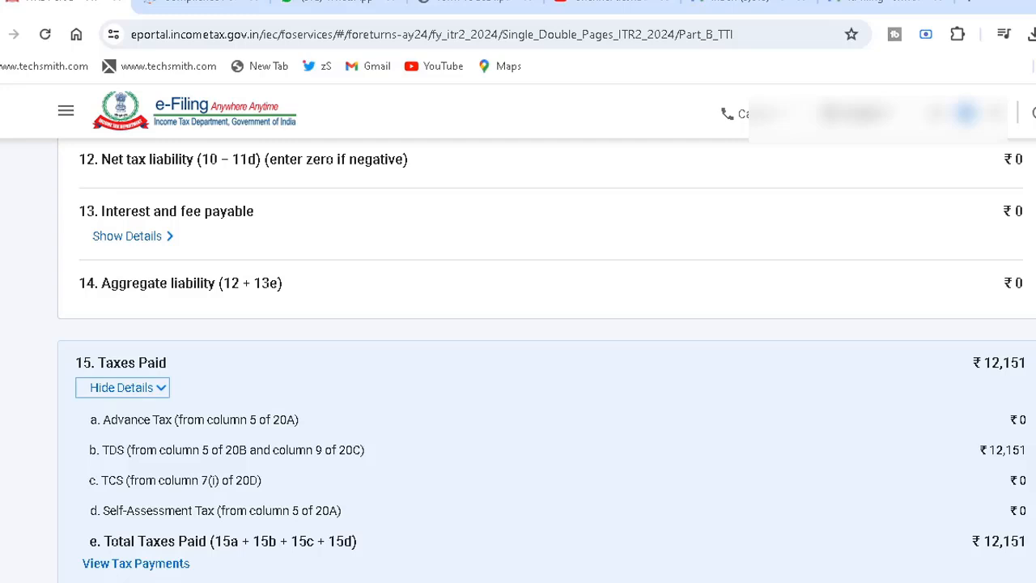
{"action": "scroll", "coordinate": [517, 360], "scroll_direction": "down", "scroll_amount": 3}
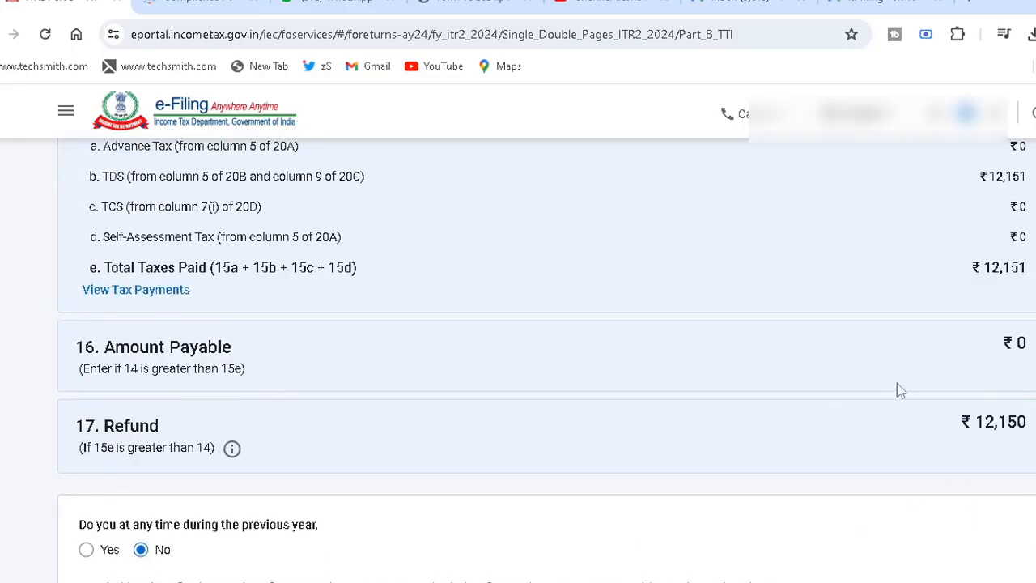
{"action": "scroll", "coordinate": [518, 356], "scroll_direction": "down", "scroll_amount": 2}
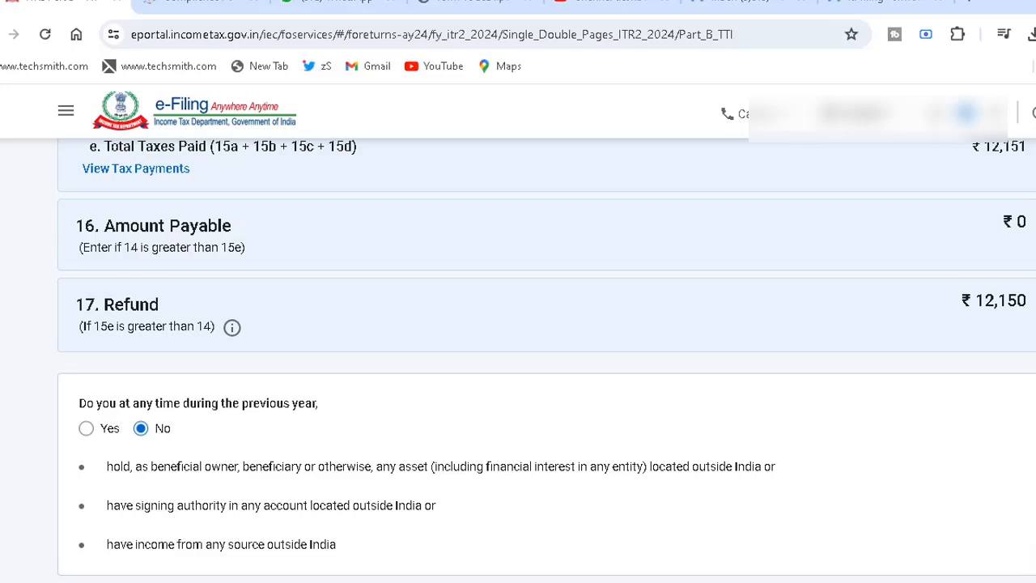
{"action": "scroll", "coordinate": [874, 356], "scroll_direction": "down", "scroll_amount": 3}
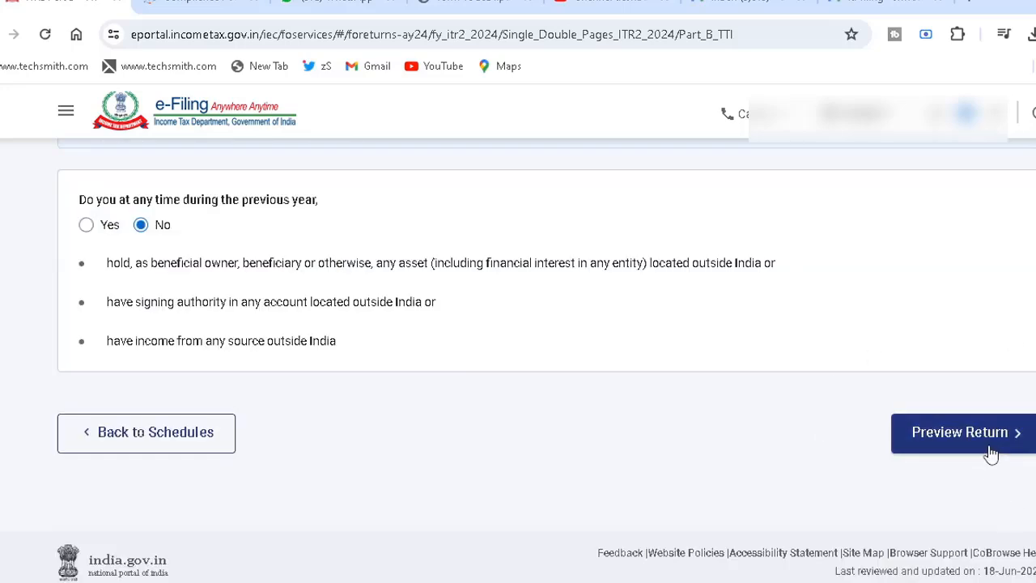